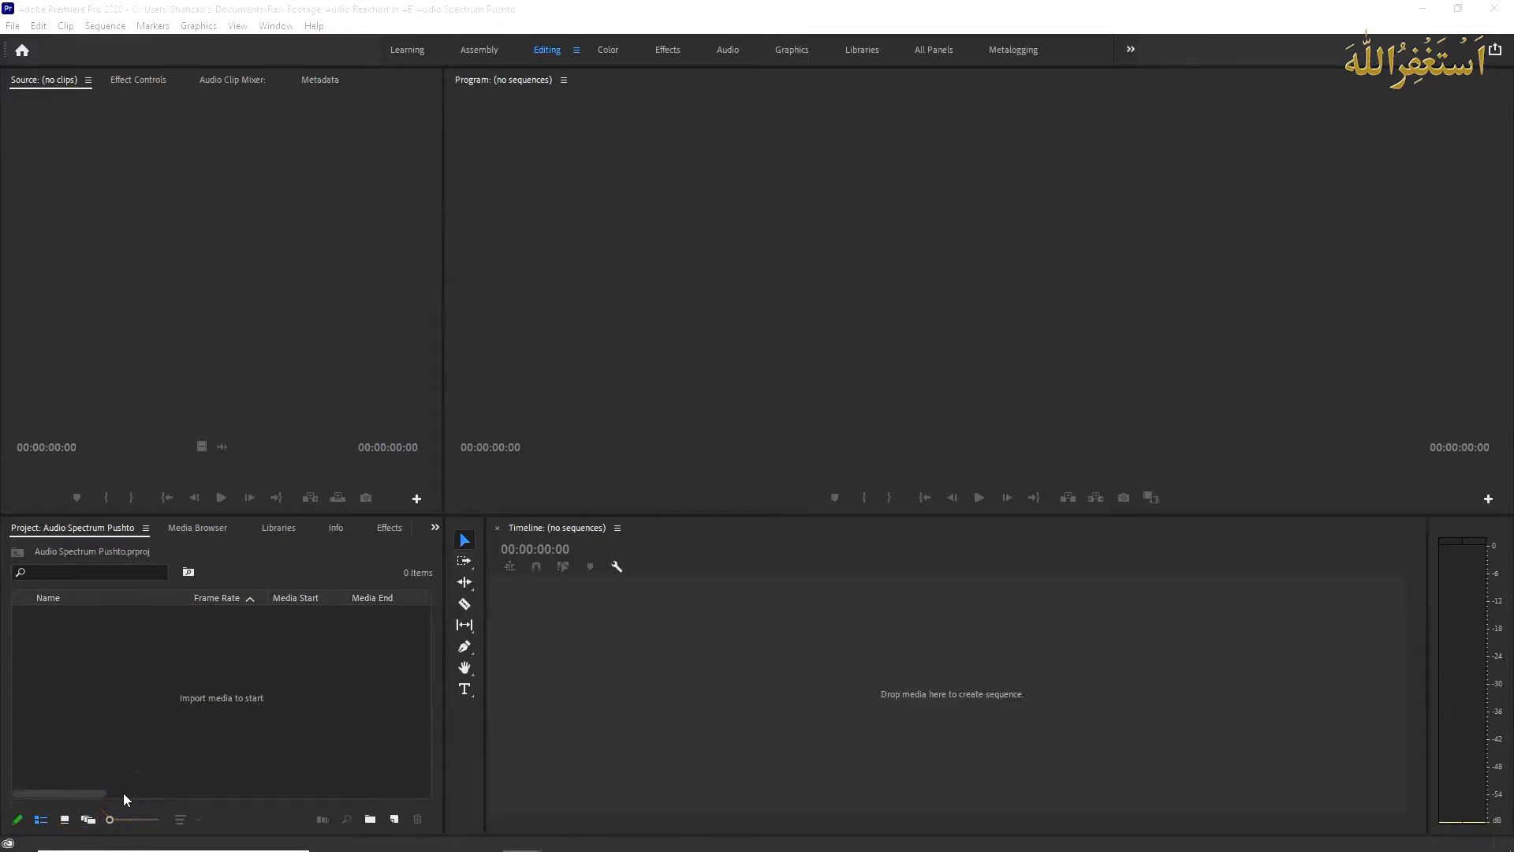
Import the VID-20170618-WA0001 video and create a sequence from it in the empty timeline
click(203, 313)
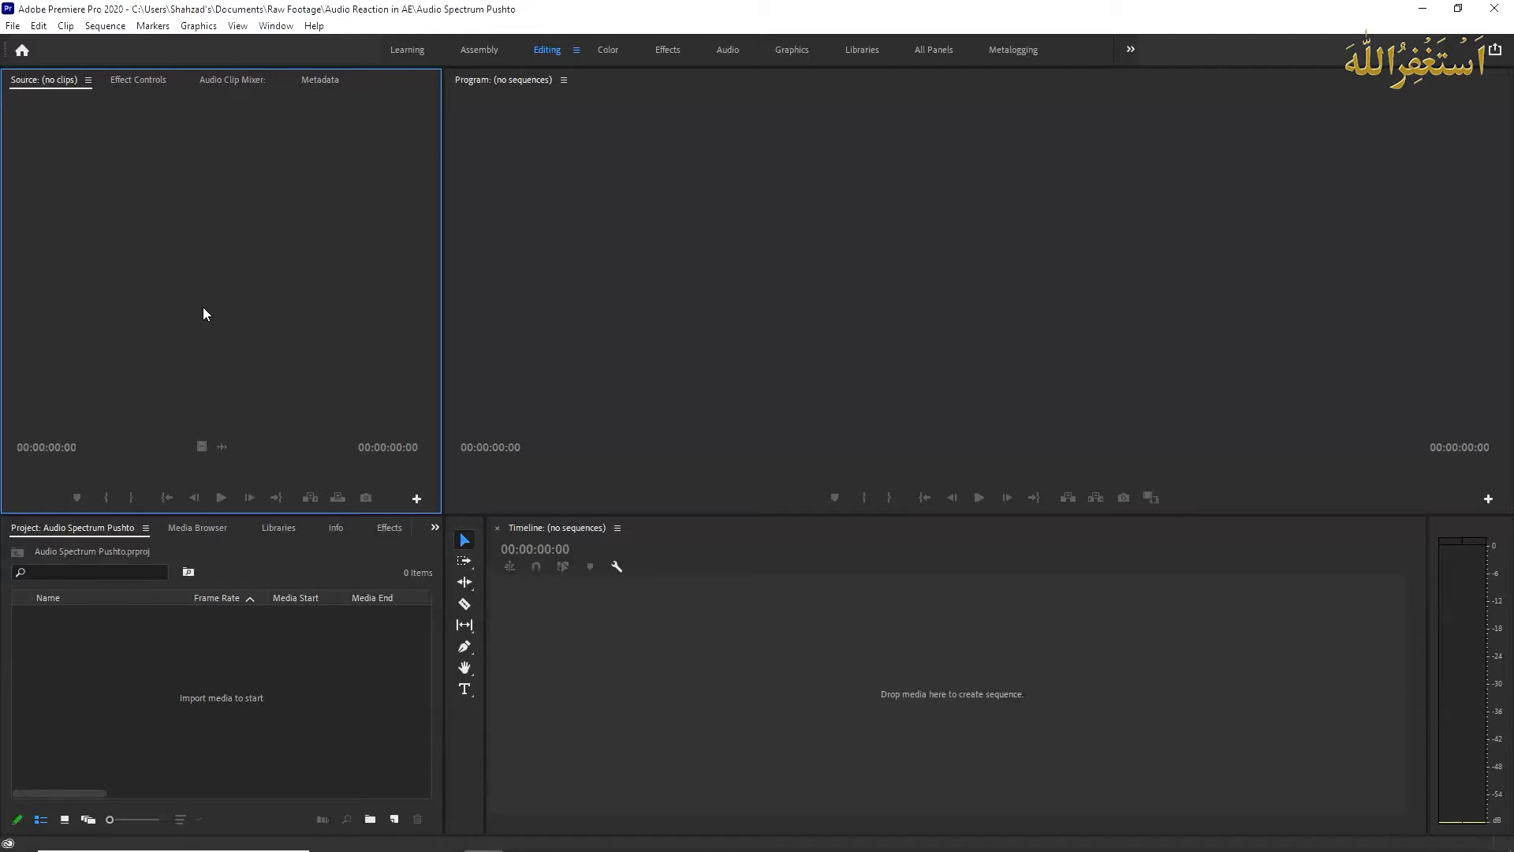
double_click(163, 617)
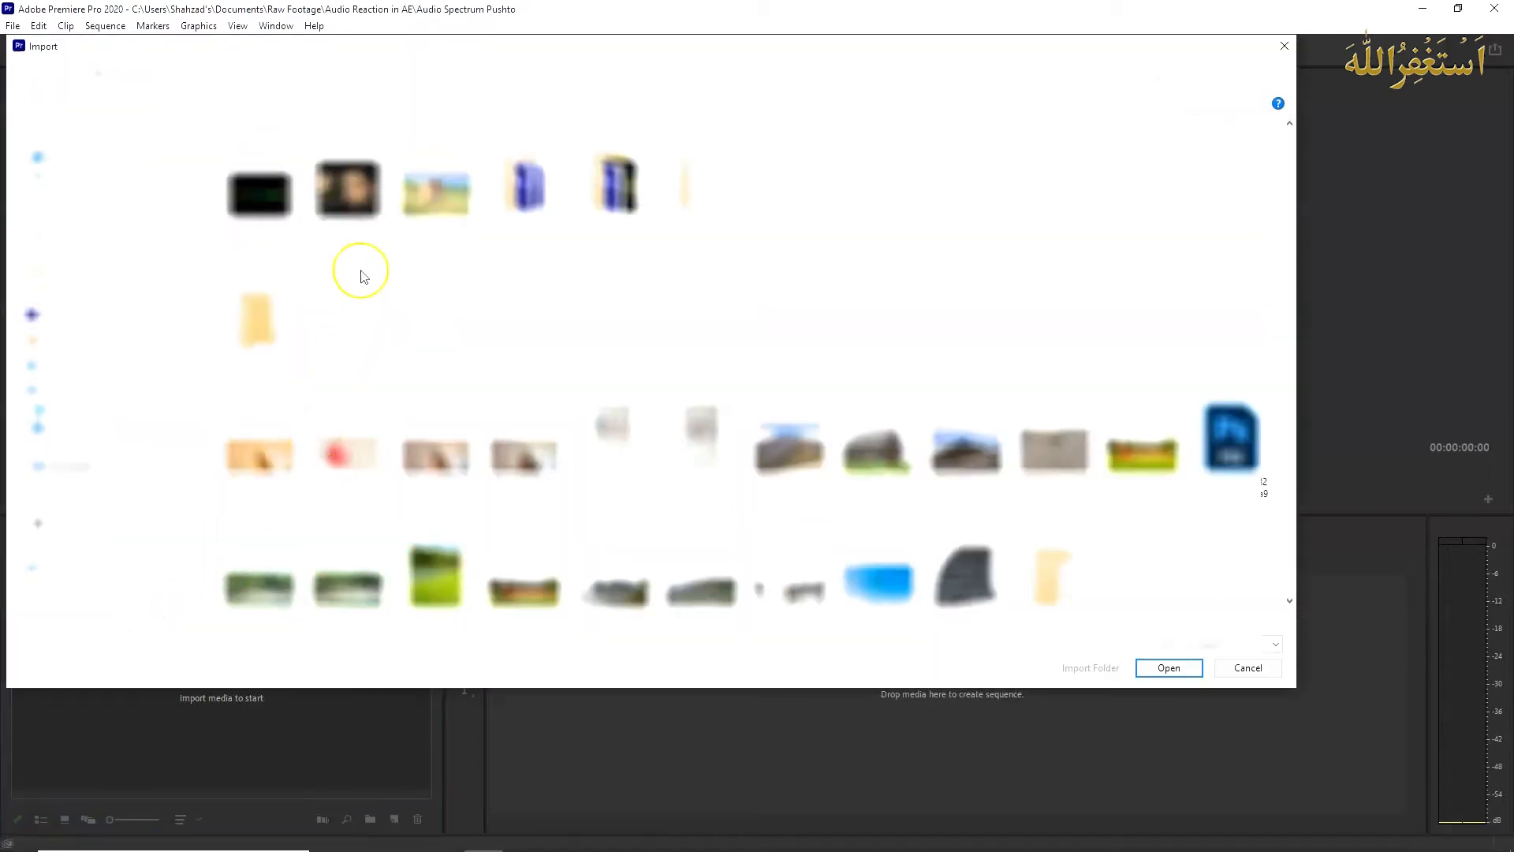
double_click(366, 198)
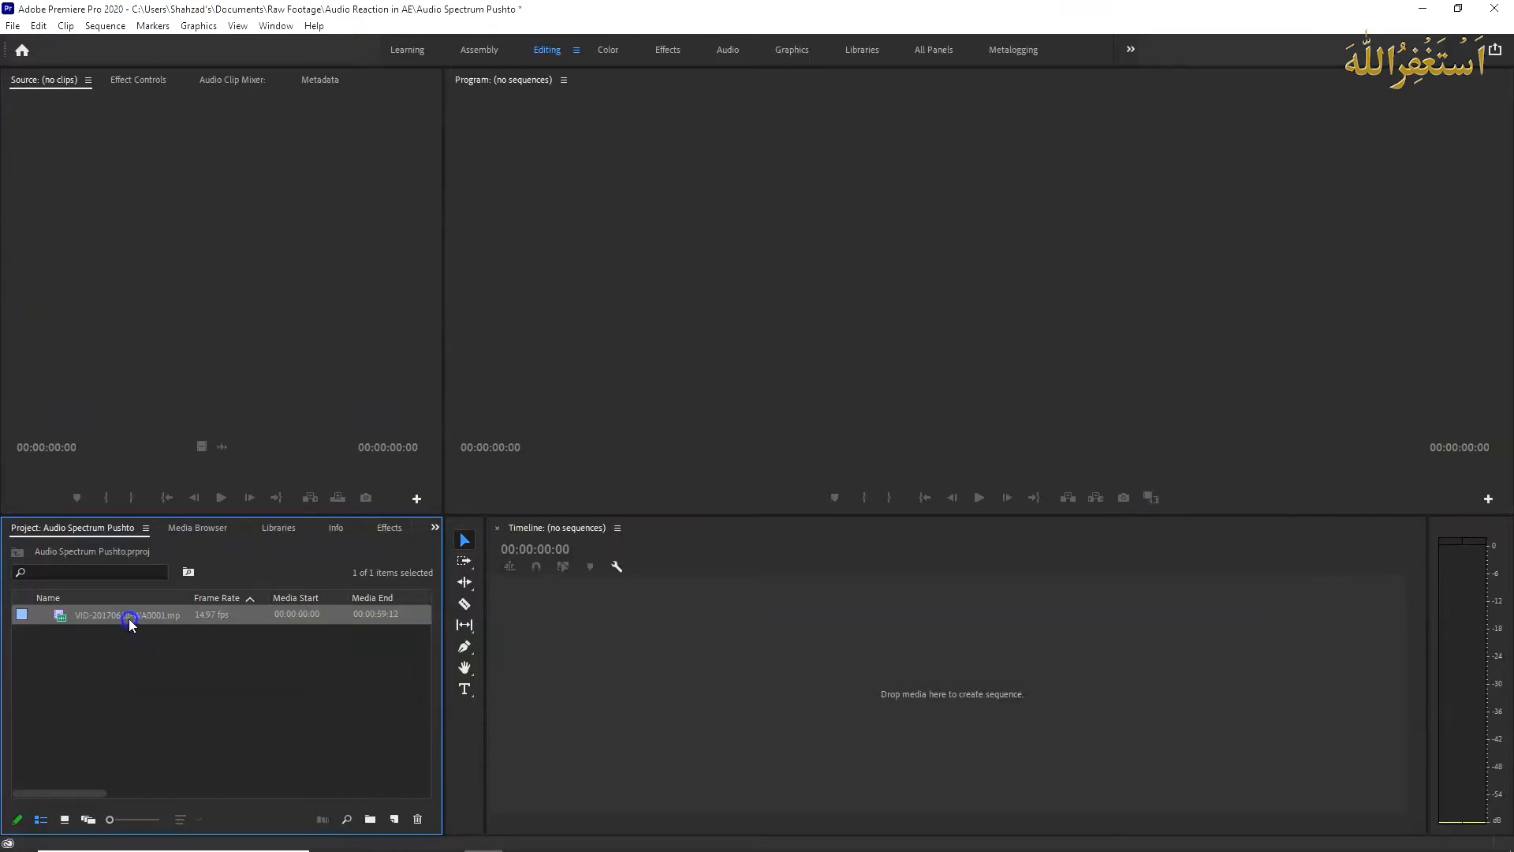
drag(118, 617, 672, 635)
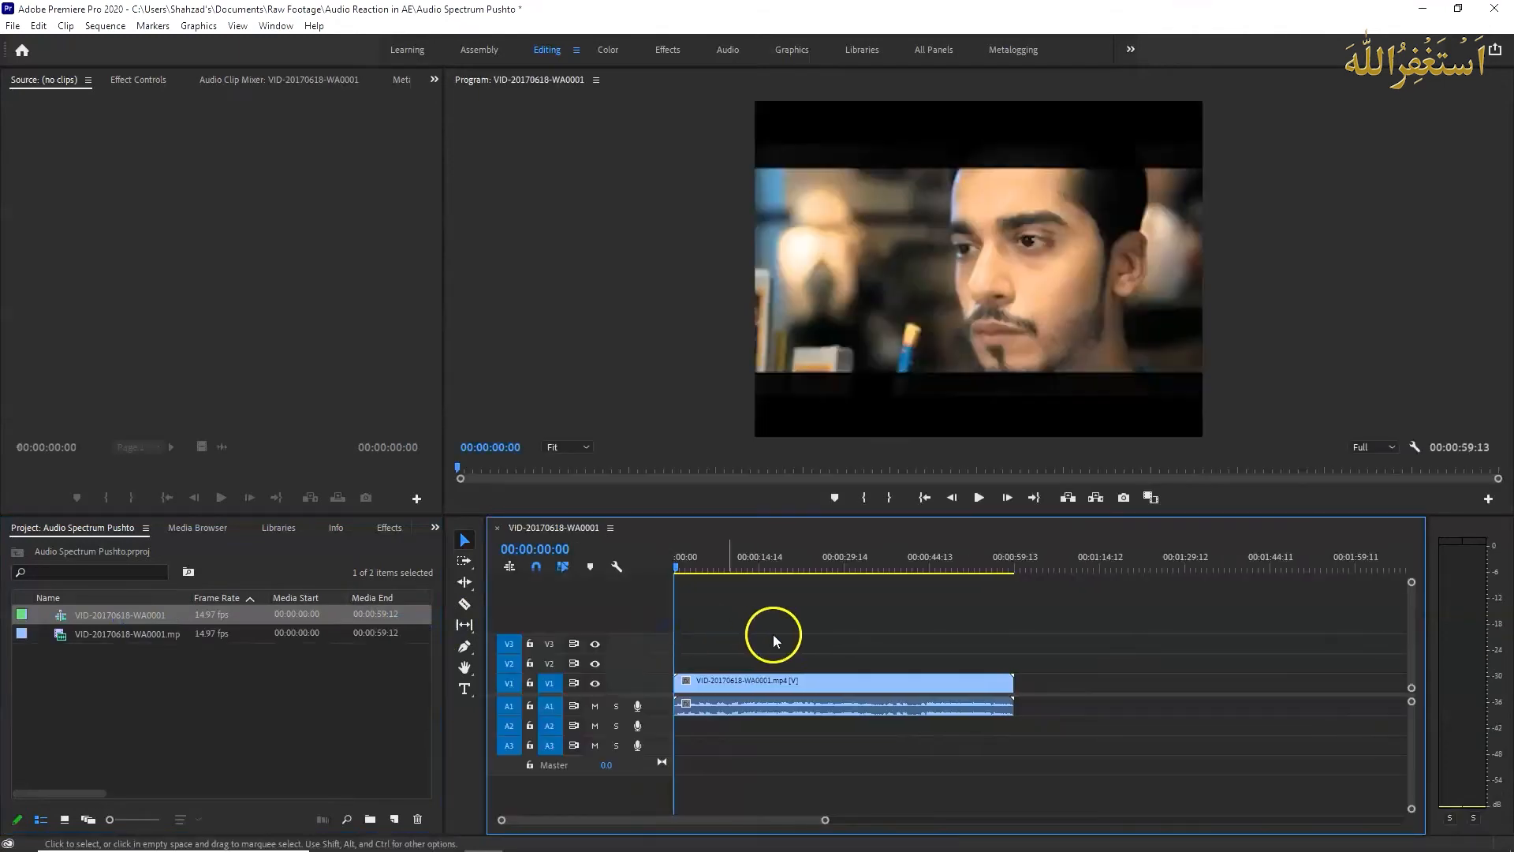
click(825, 563)
click(803, 679)
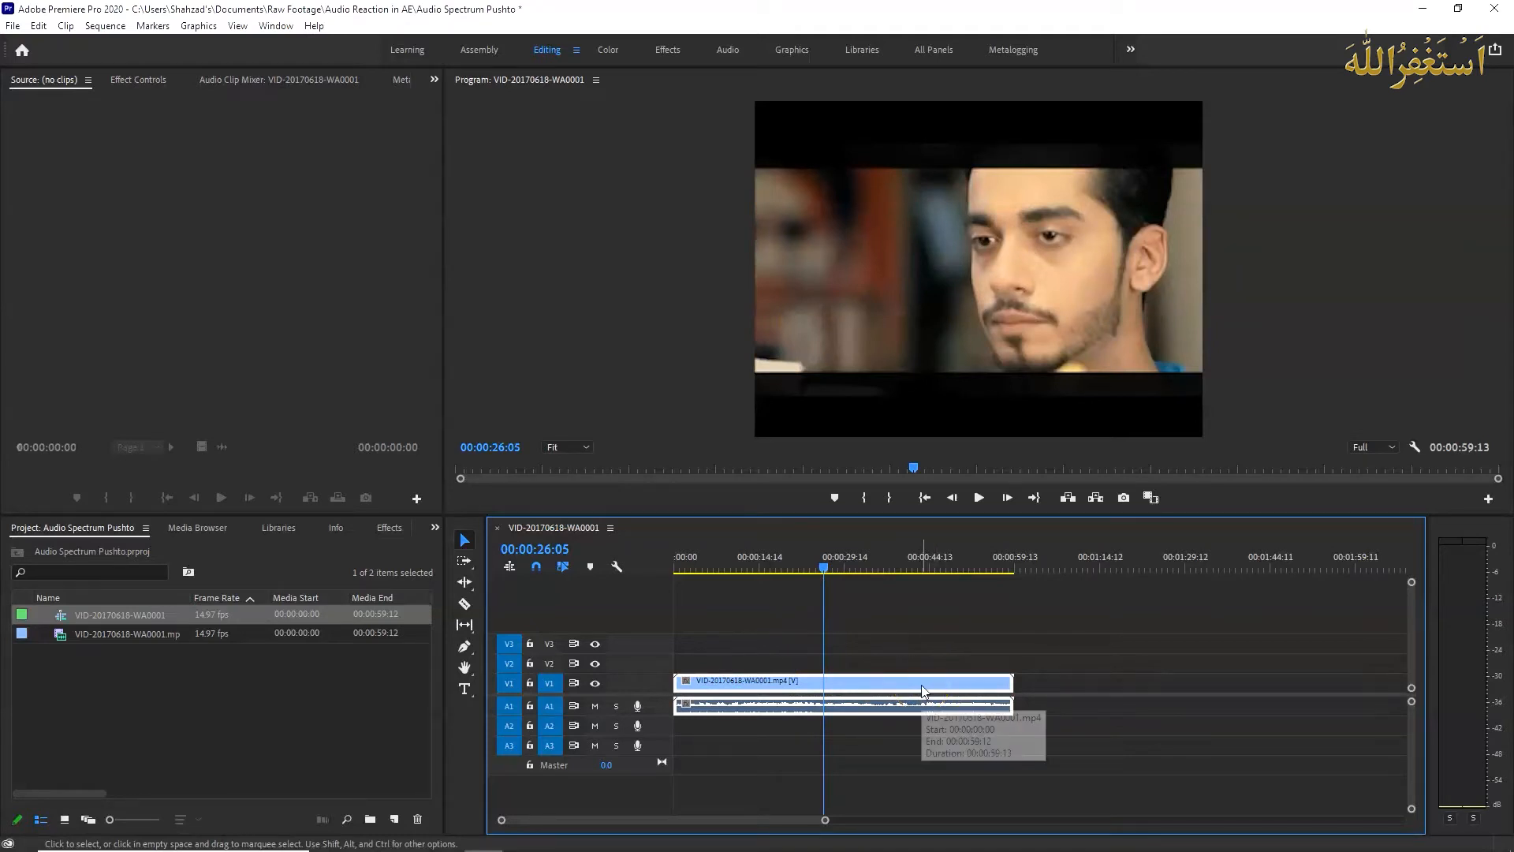
click(937, 615)
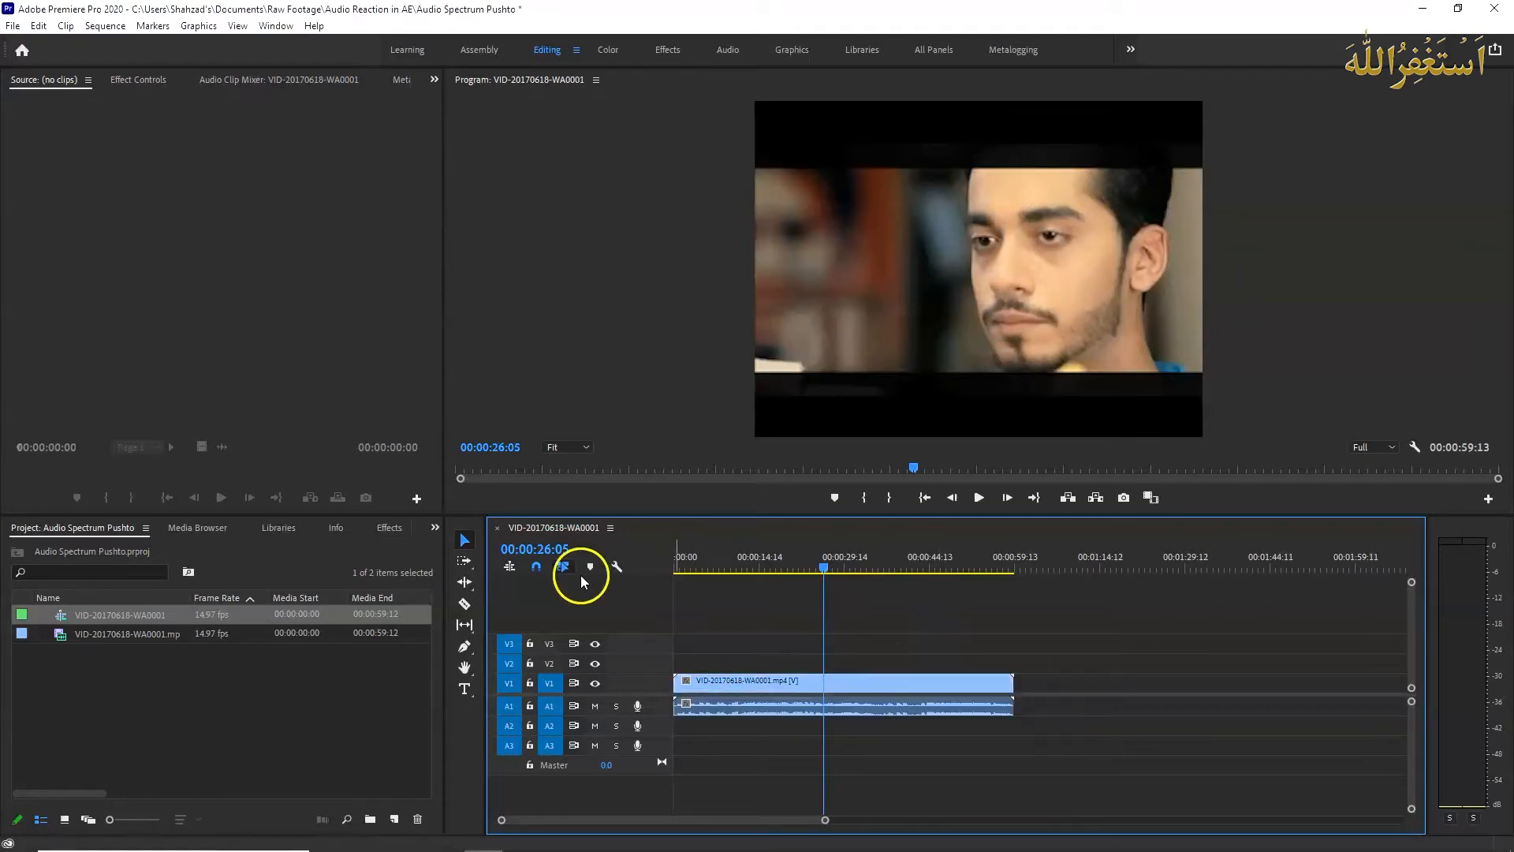
Set up a media export of the sequence with video excluded, audio only, in Windows Media format
click(13, 25)
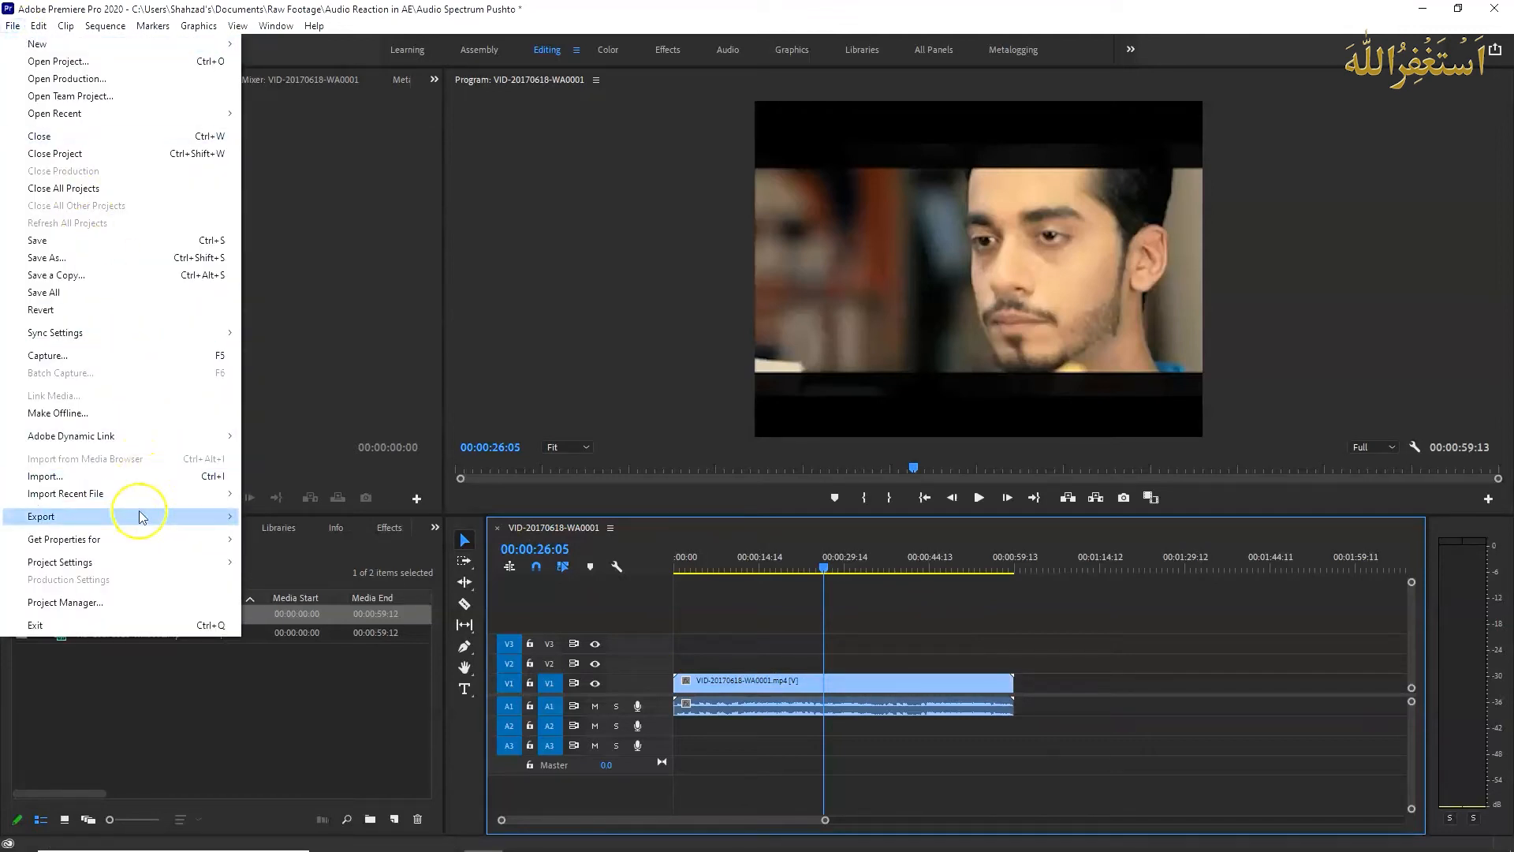
mouse_move(140, 514)
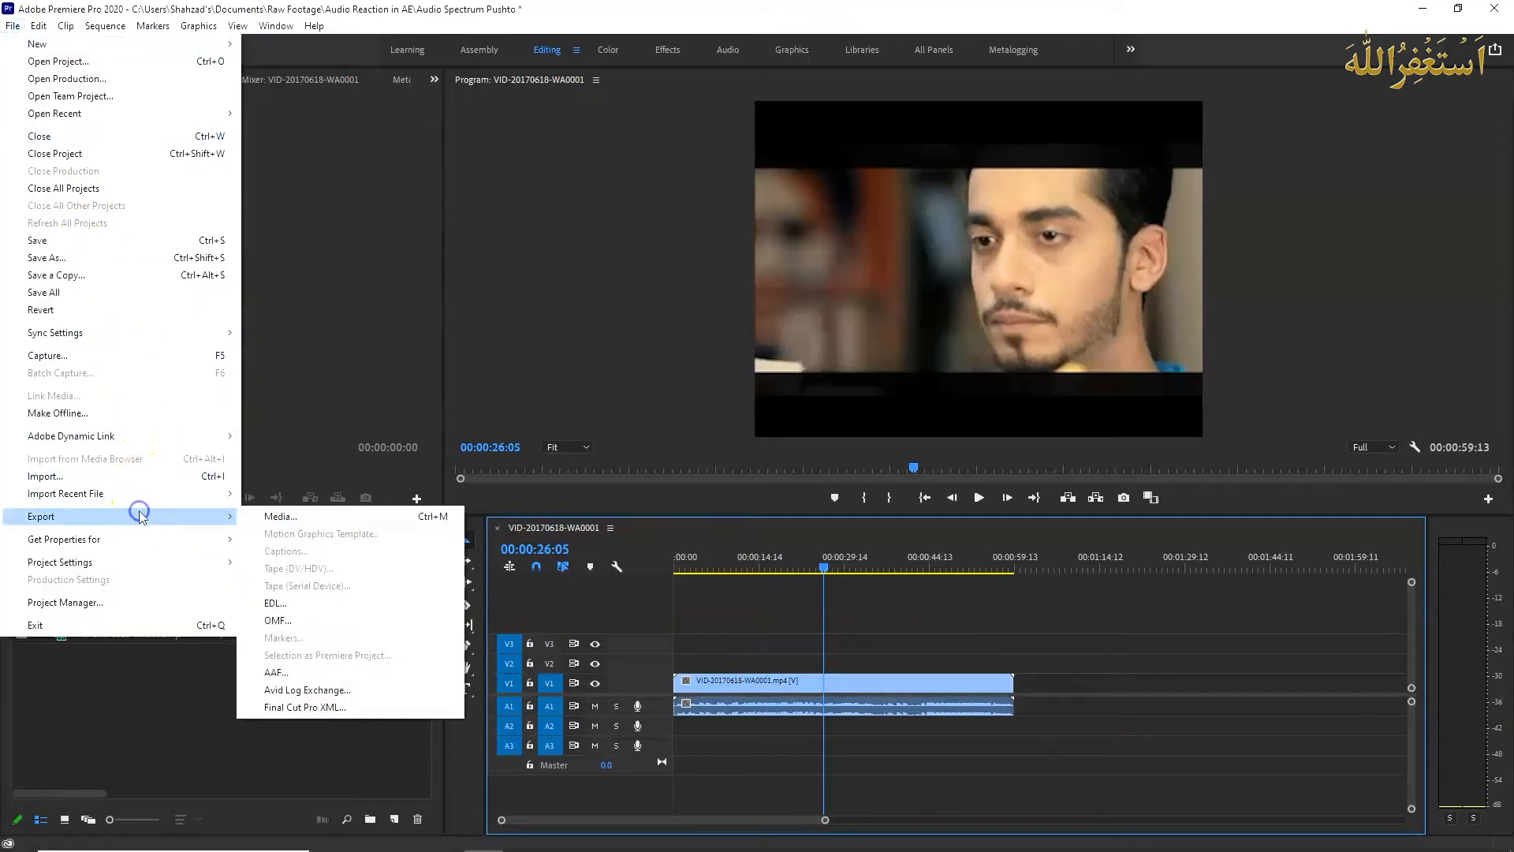
click(359, 517)
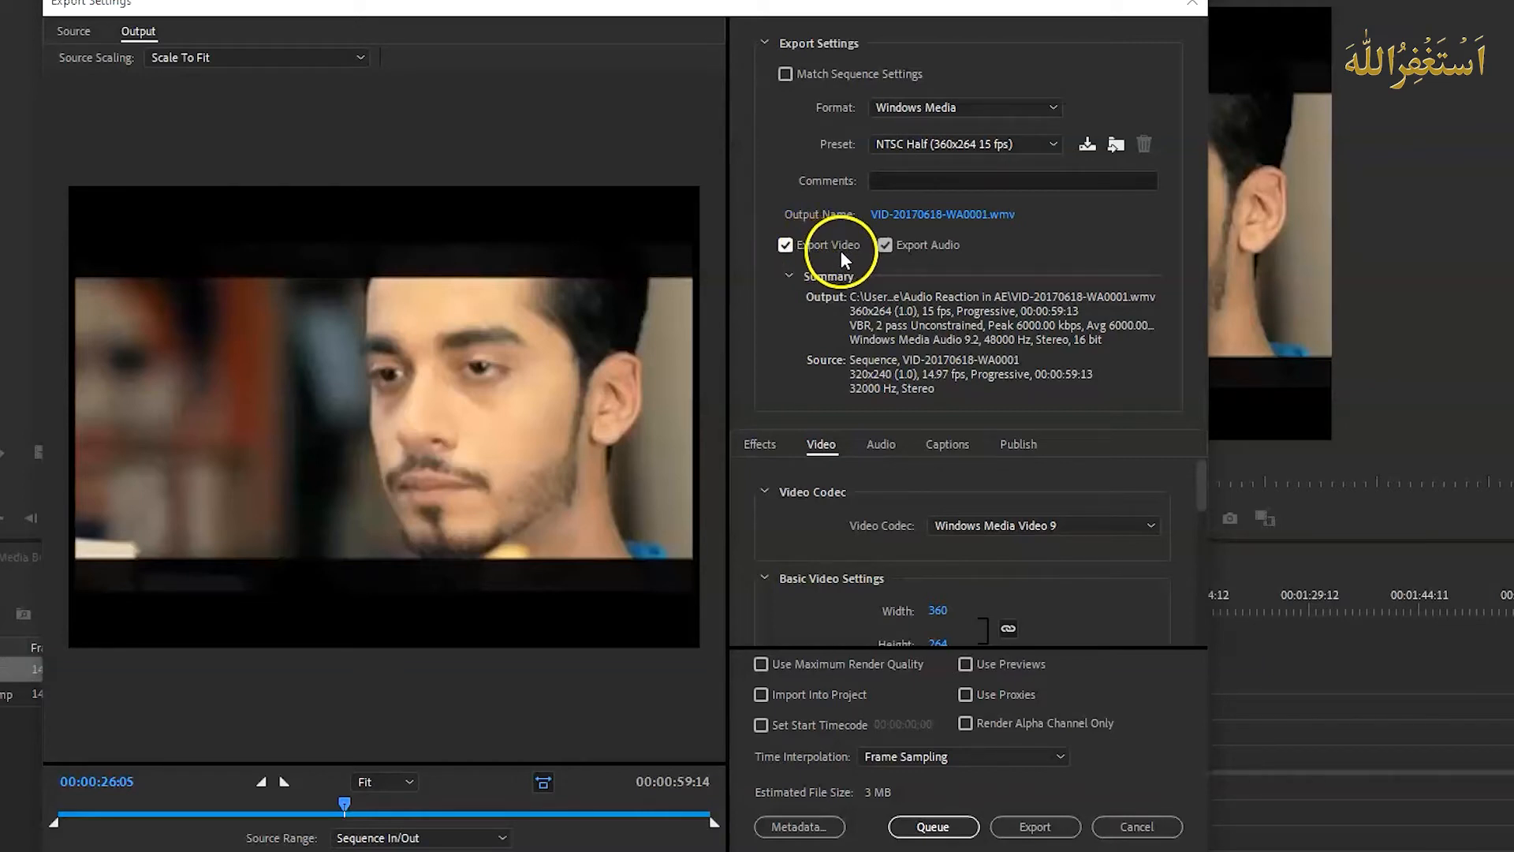
click(786, 246)
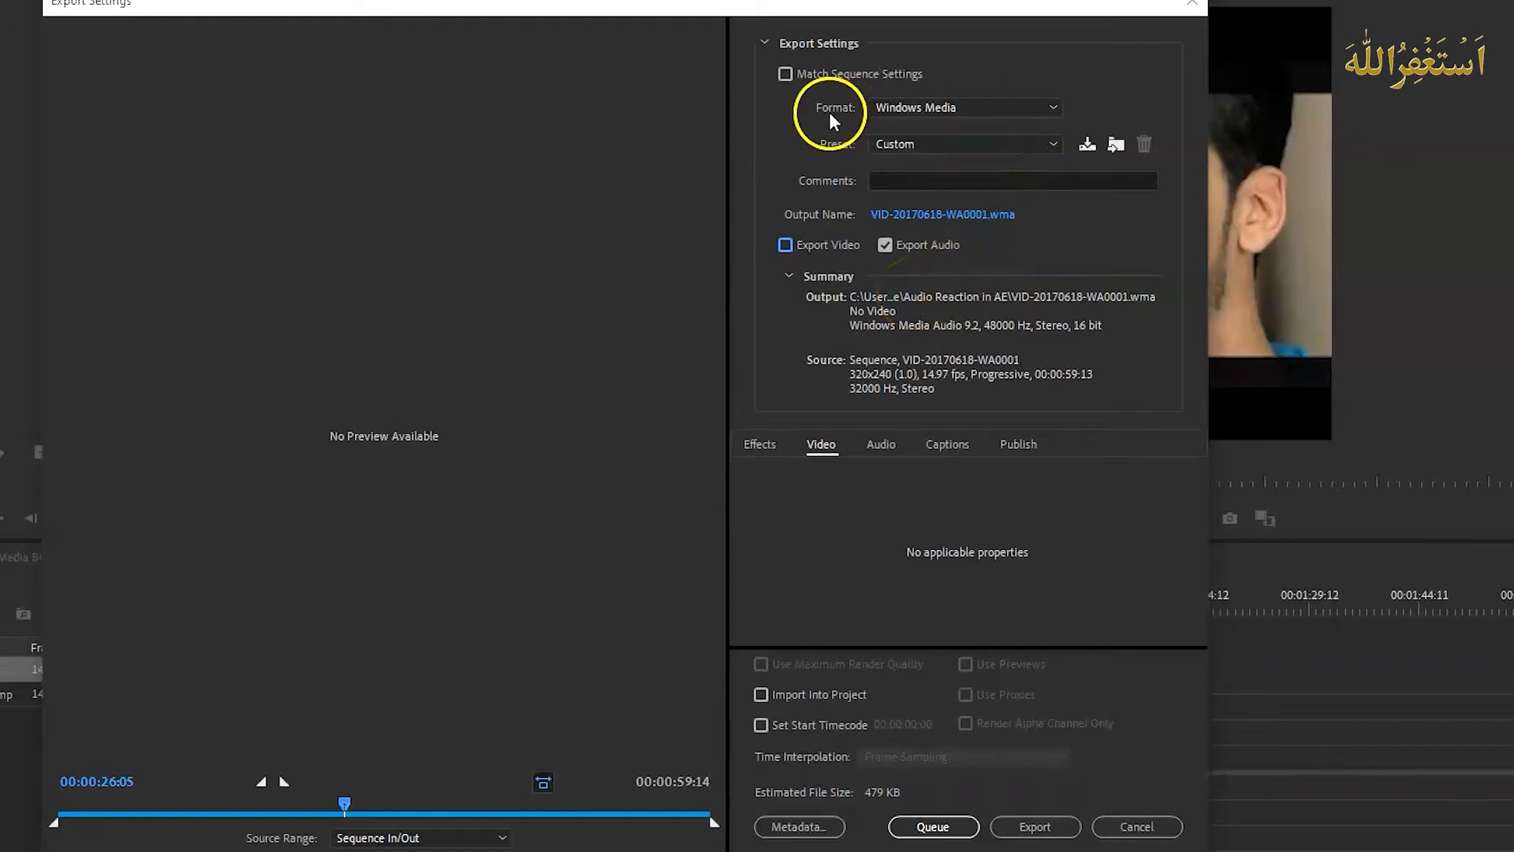
click(990, 112)
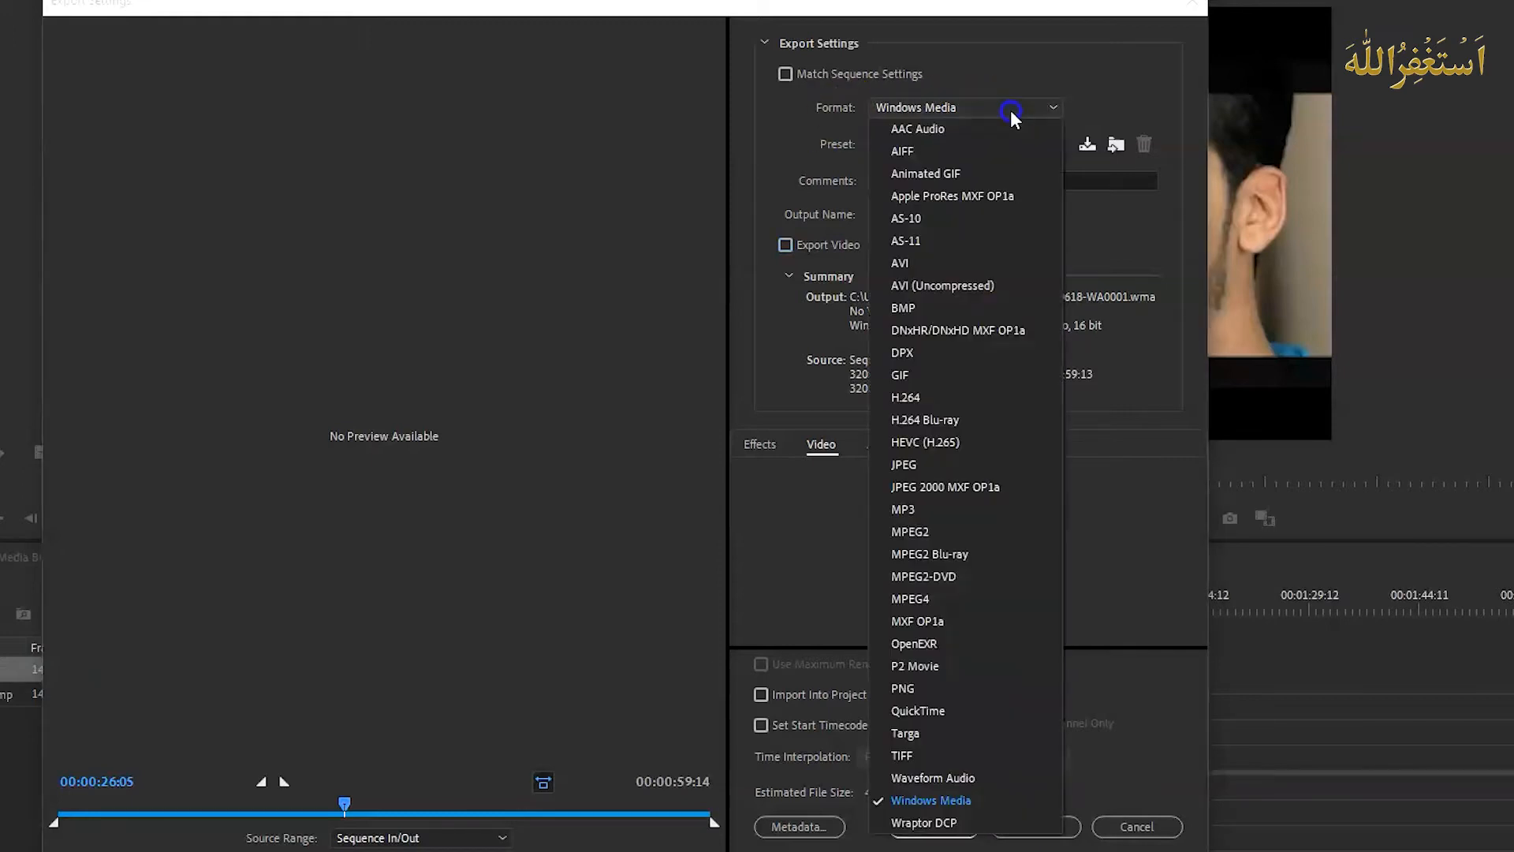
click(983, 796)
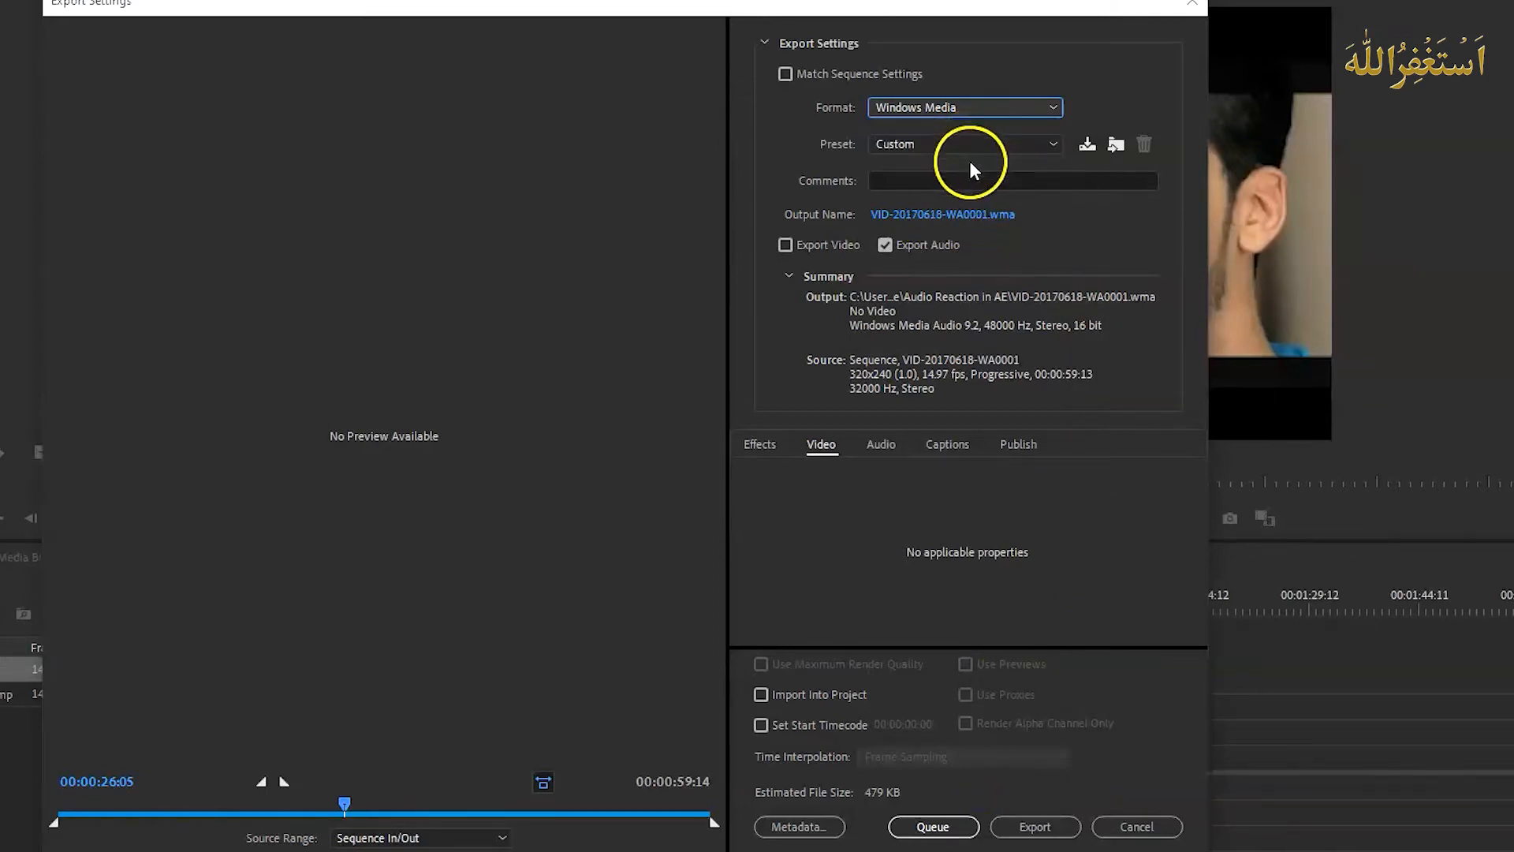
Name the output file Audio Only Cricket, check the audio settings, and export it
click(967, 226)
text(Audio Only Cricket)
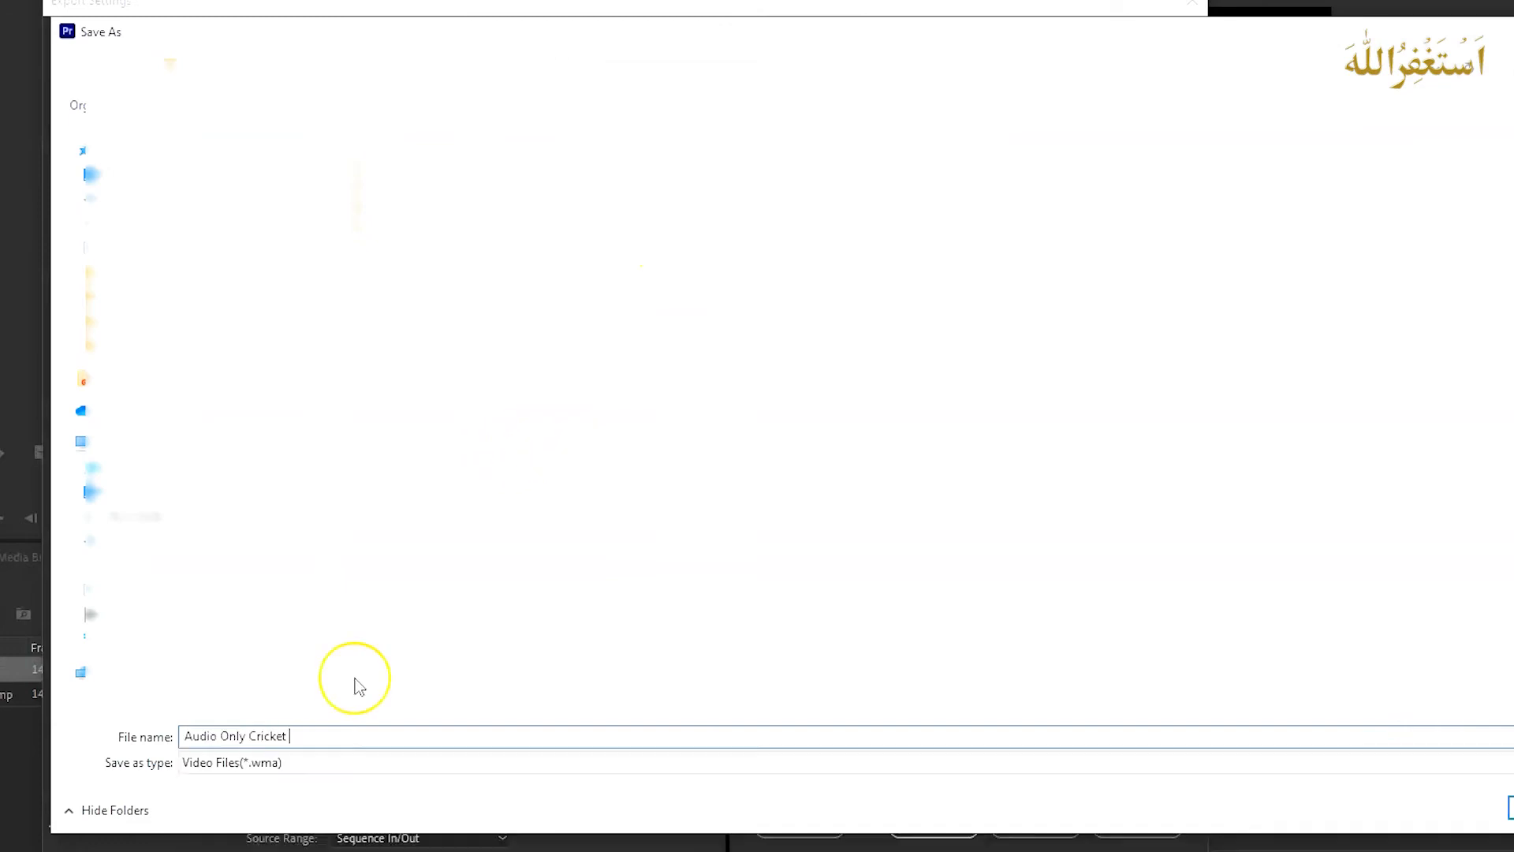
key(Return)
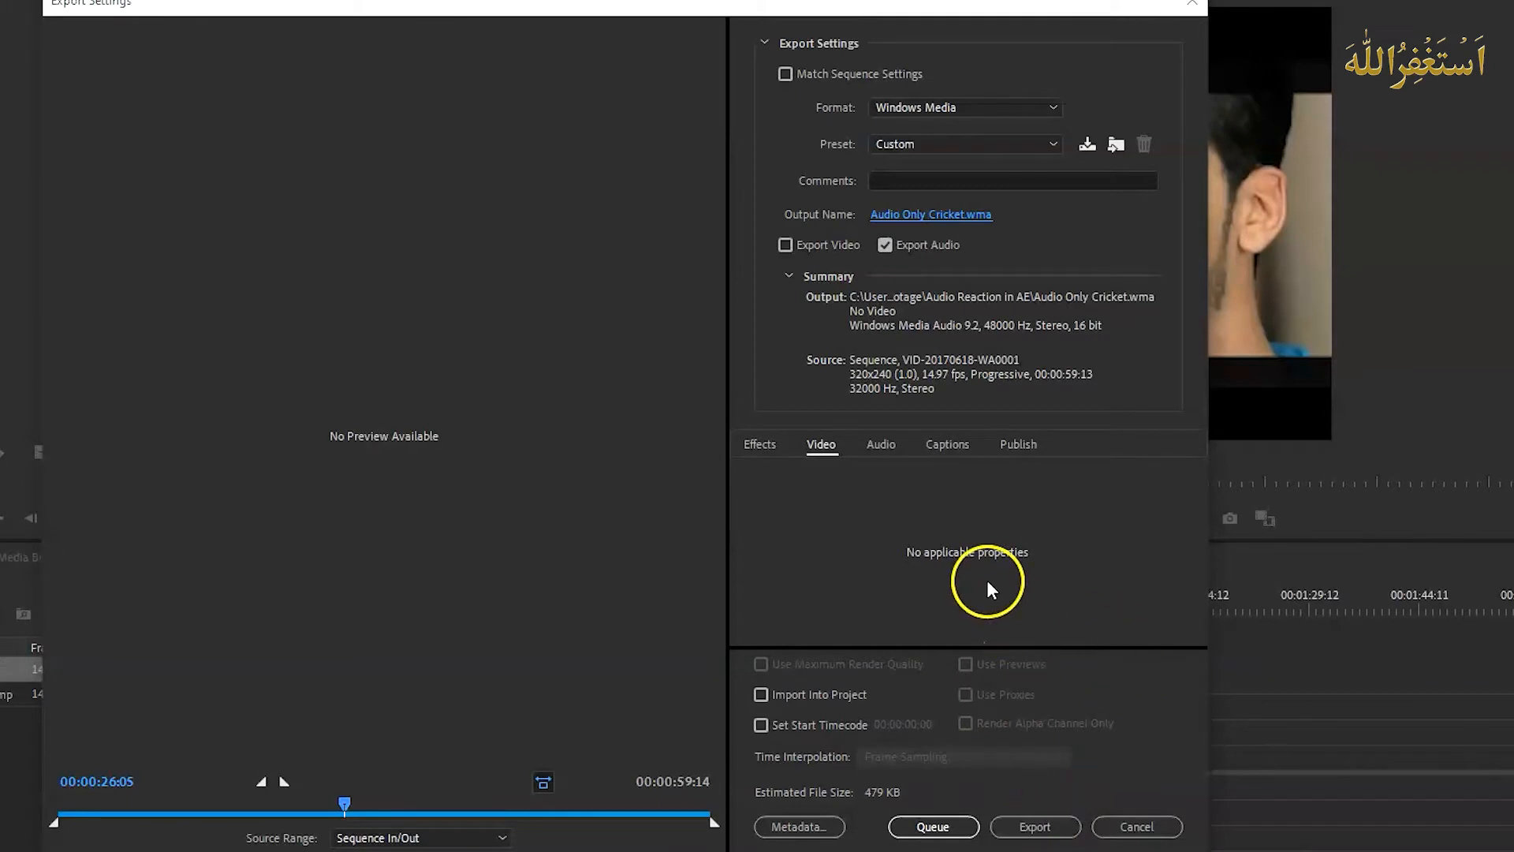
click(874, 441)
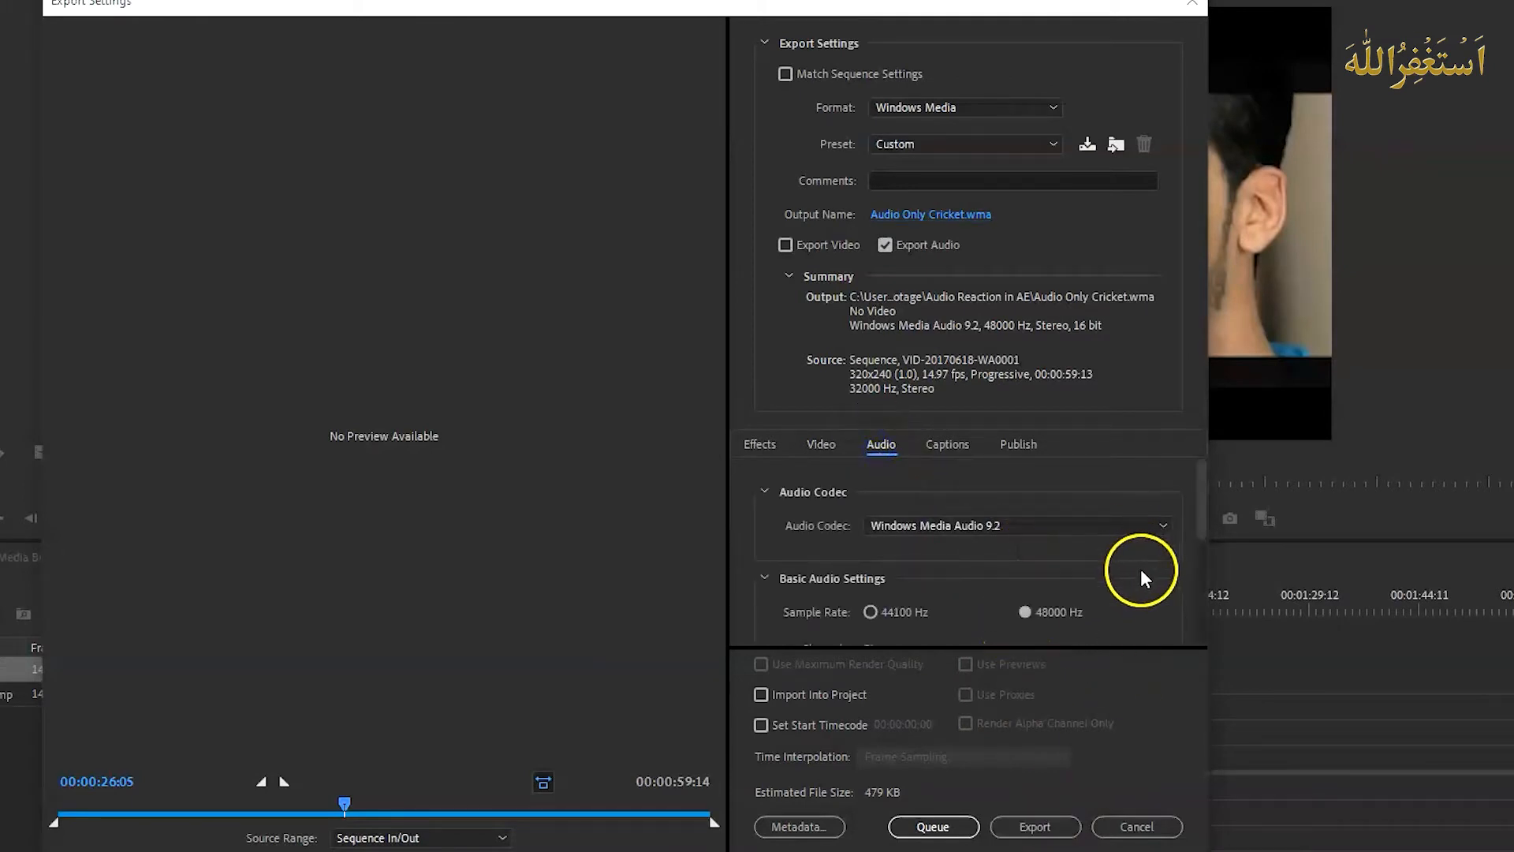
scroll(1136, 569, down, 2)
click(1041, 826)
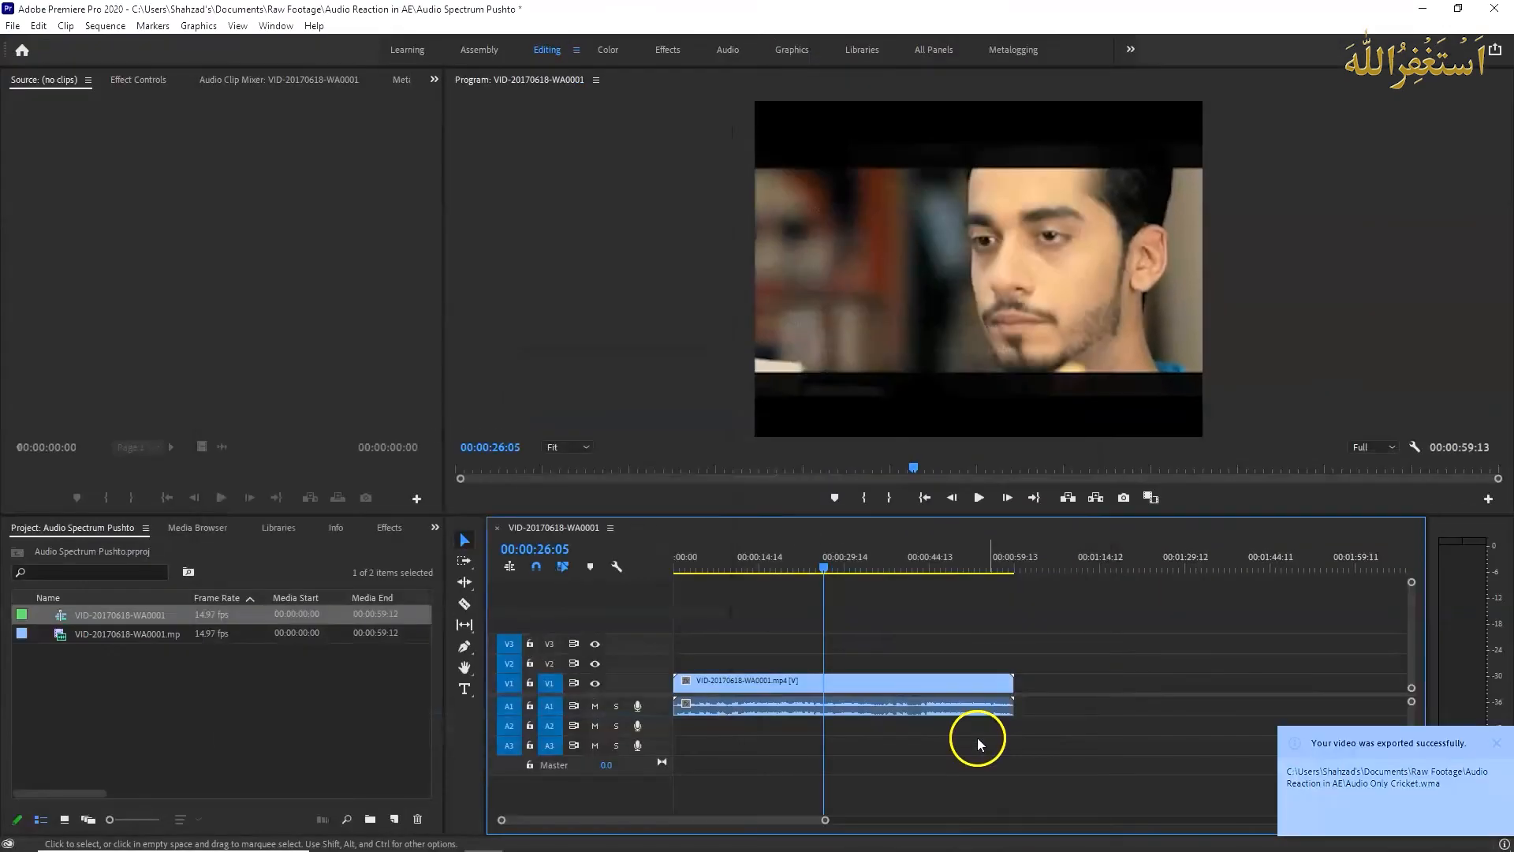
Create an adjustment layer in the project at 320 × 240, 23.976 fps, with square pixels
right_click(206, 689)
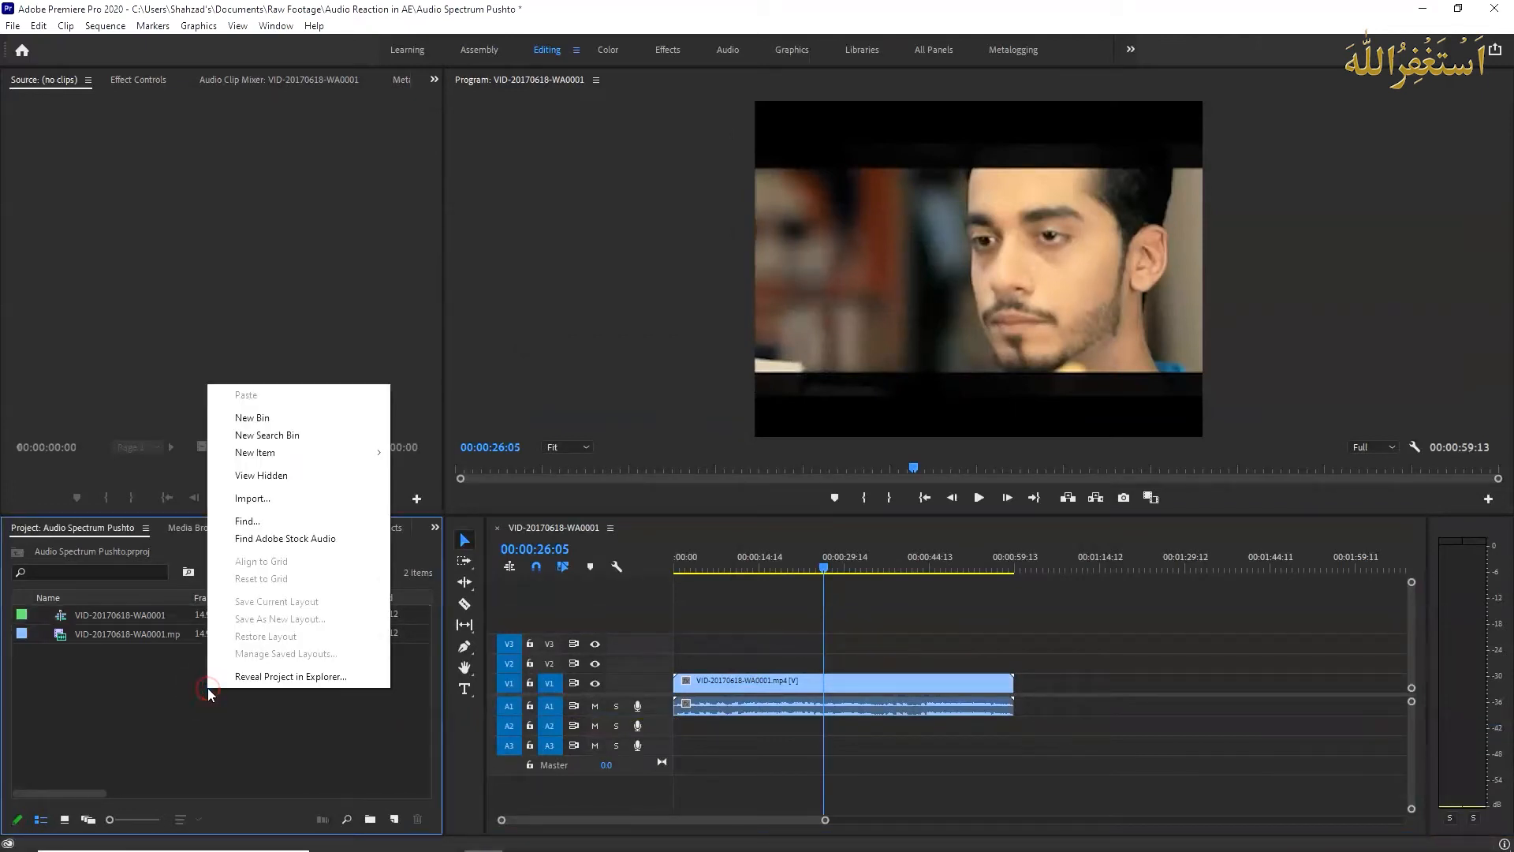
click(298, 553)
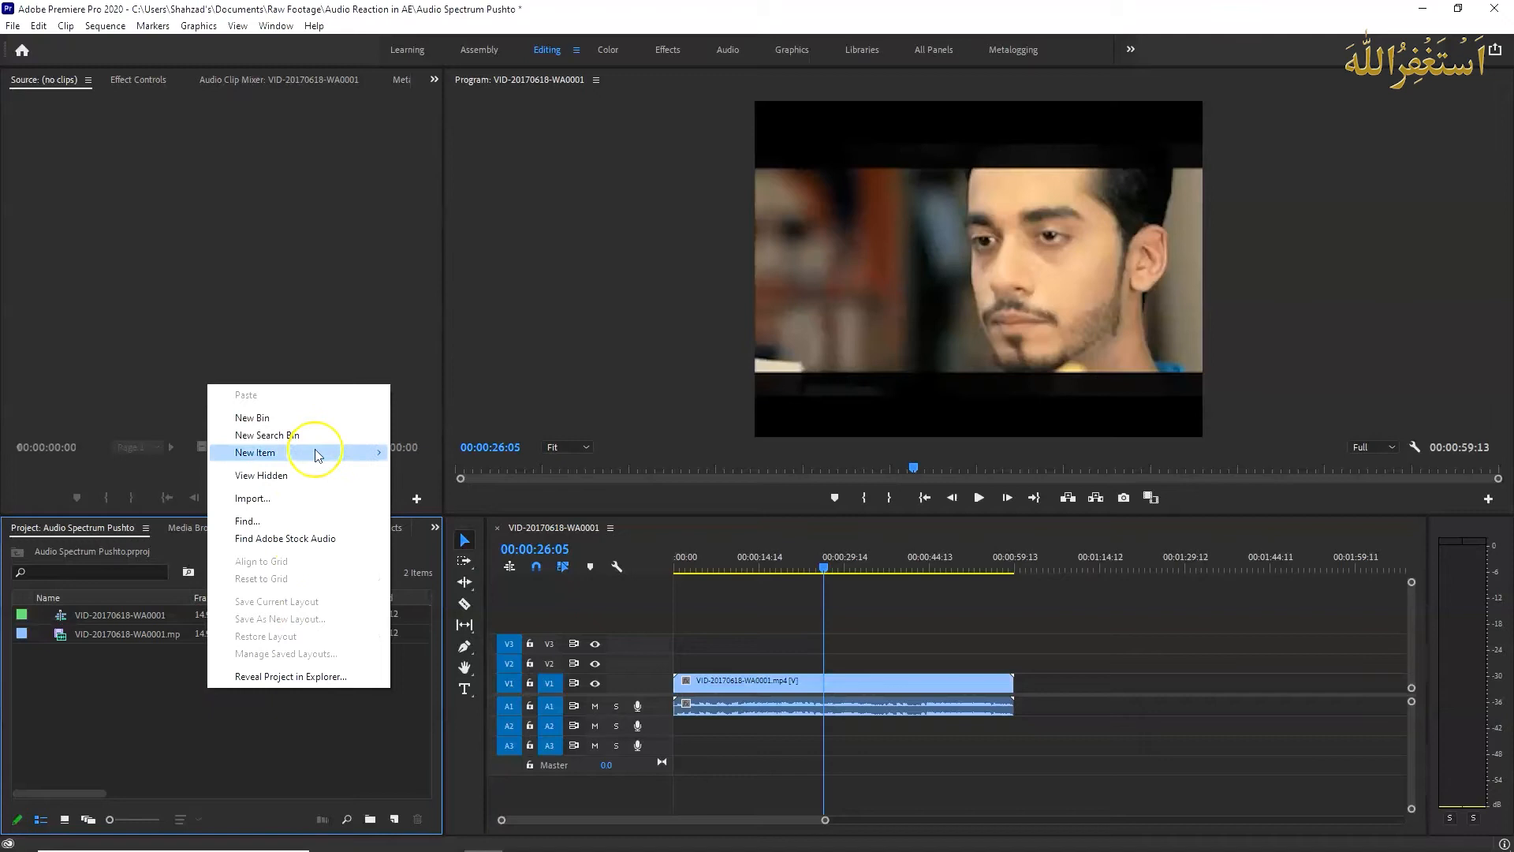
mouse_move(314, 451)
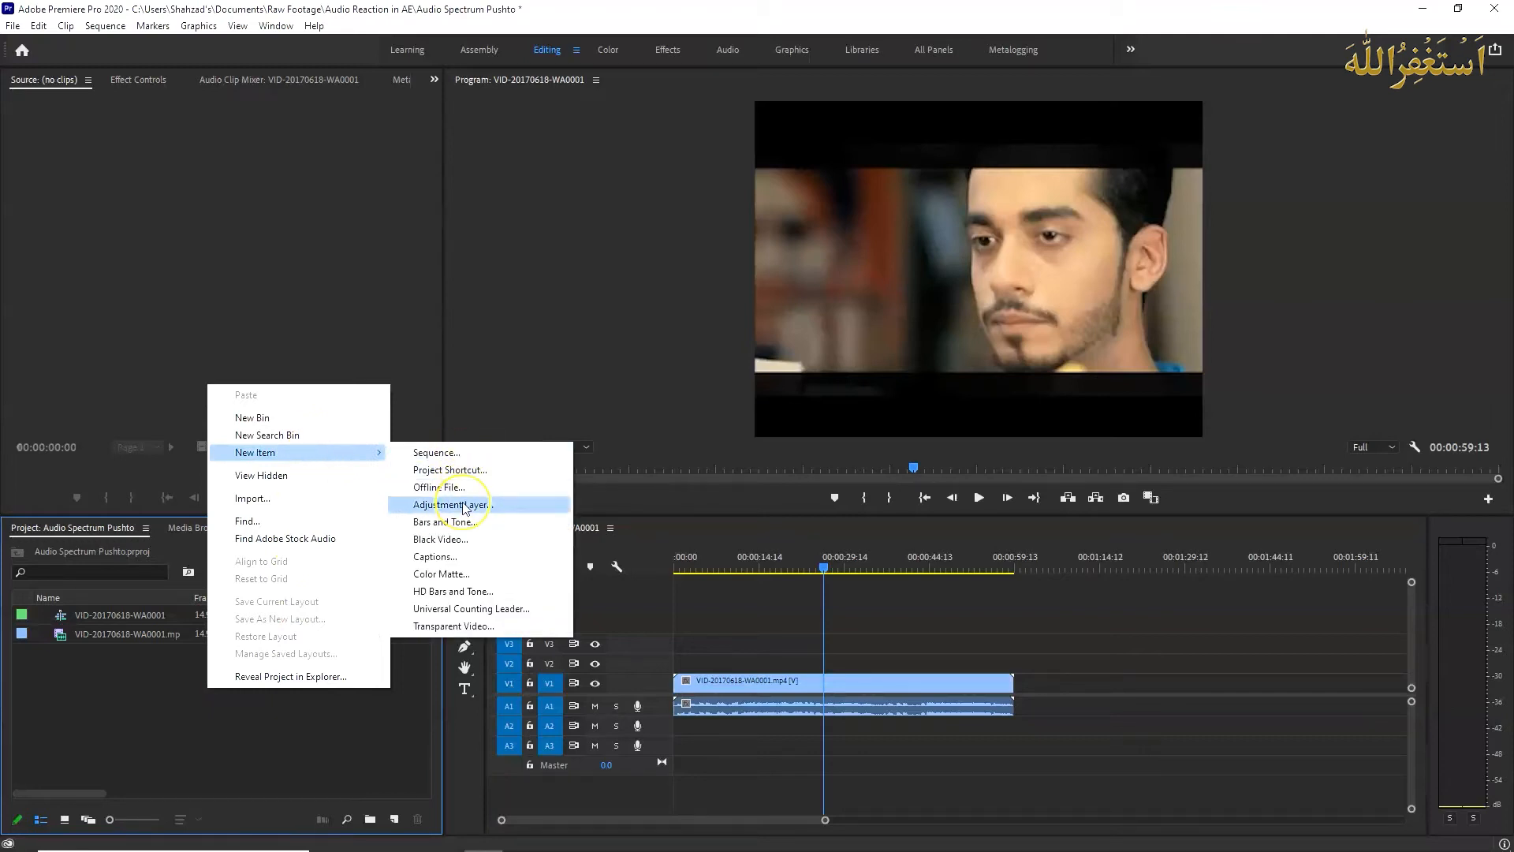
click(466, 506)
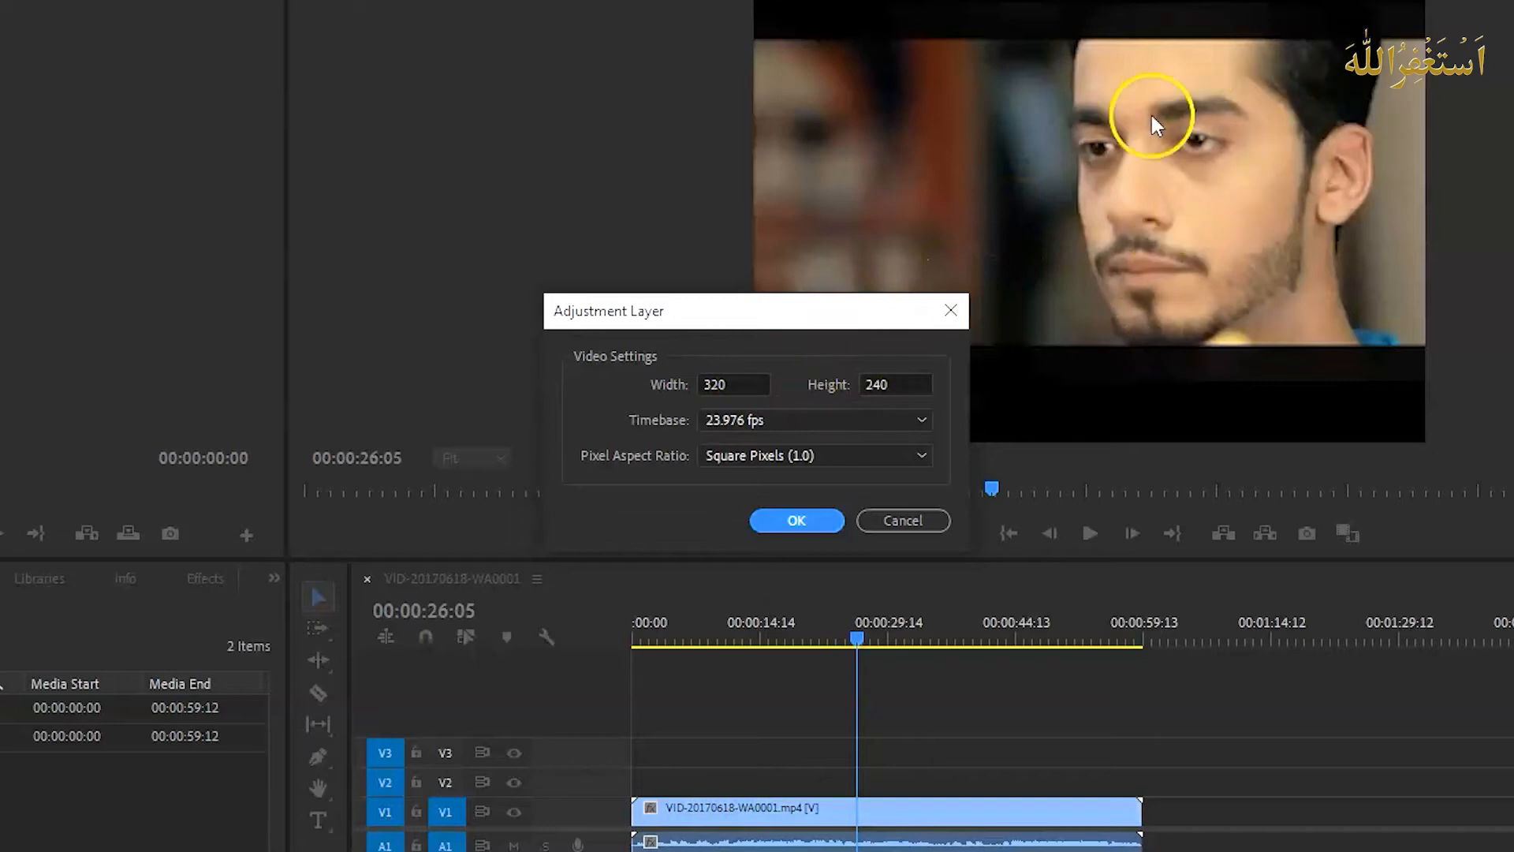
click(812, 517)
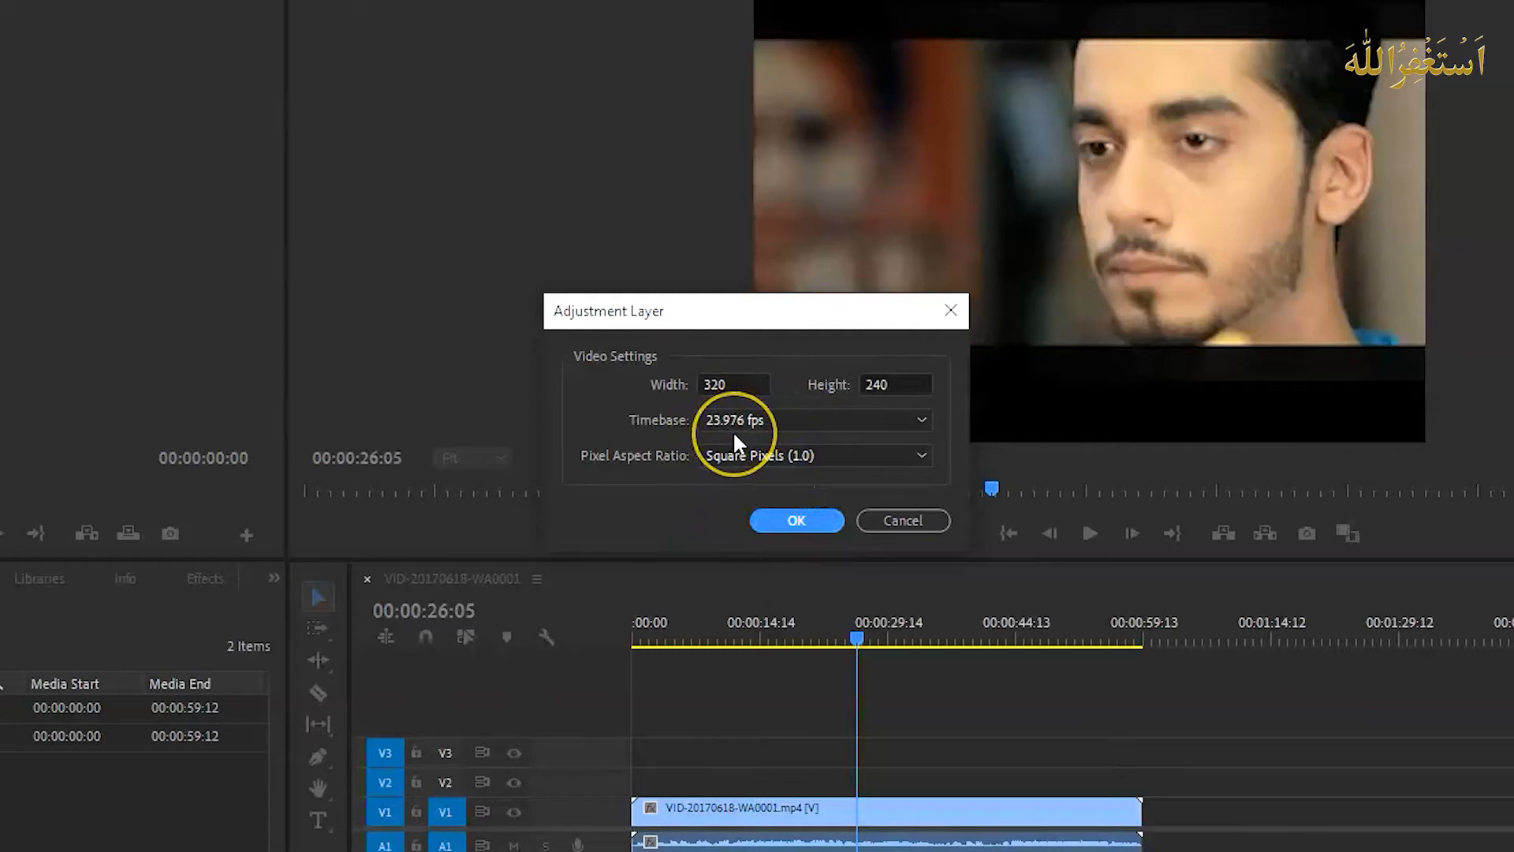
click(813, 519)
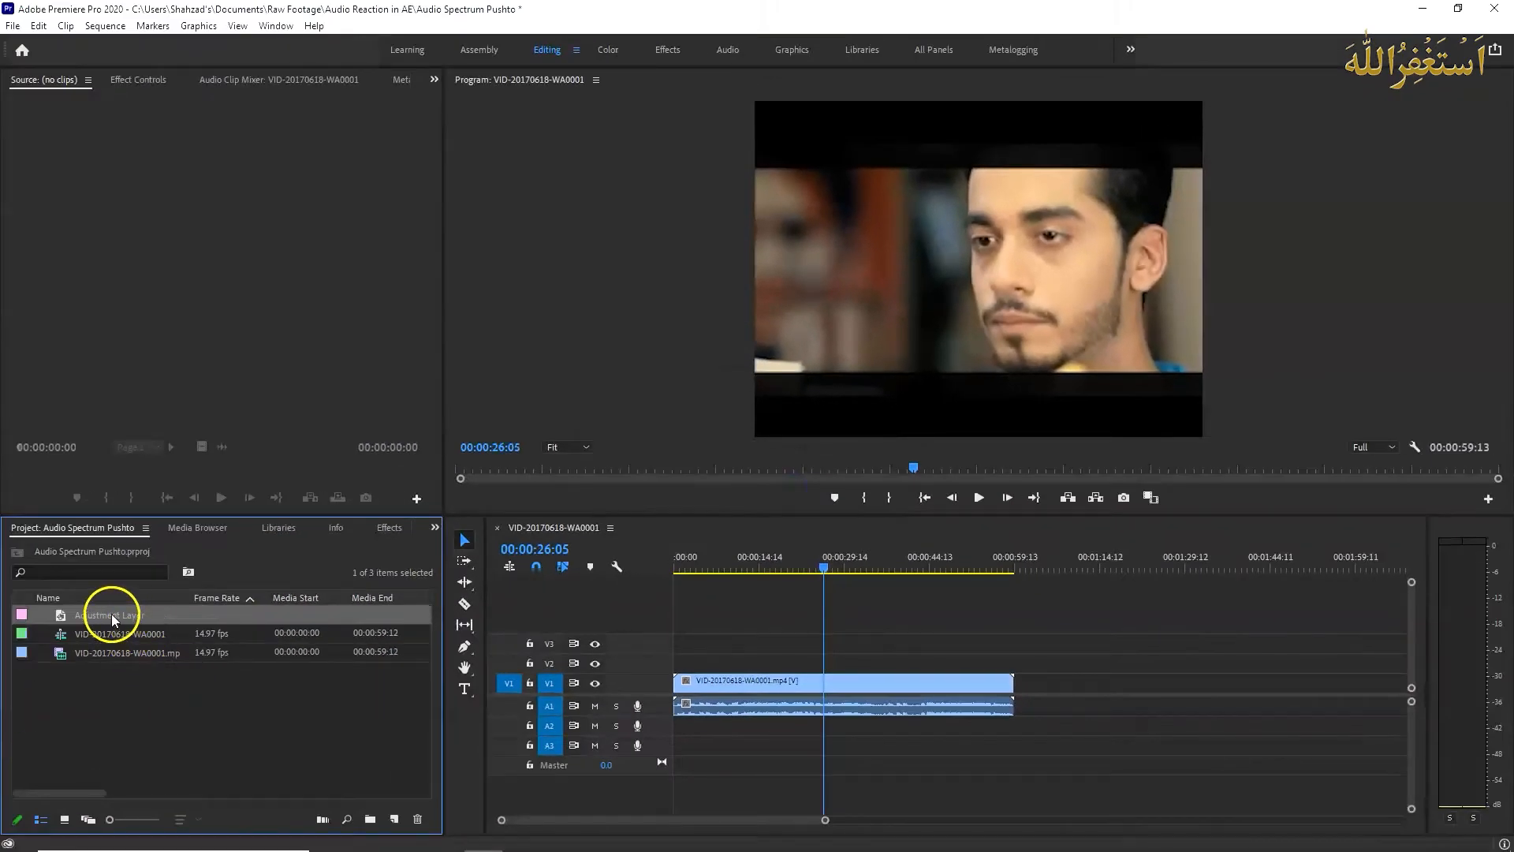
Place the adjustment layer on track V2 at the sequence start and extend it to the end of the video clip
drag(103, 614, 686, 663)
click(695, 664)
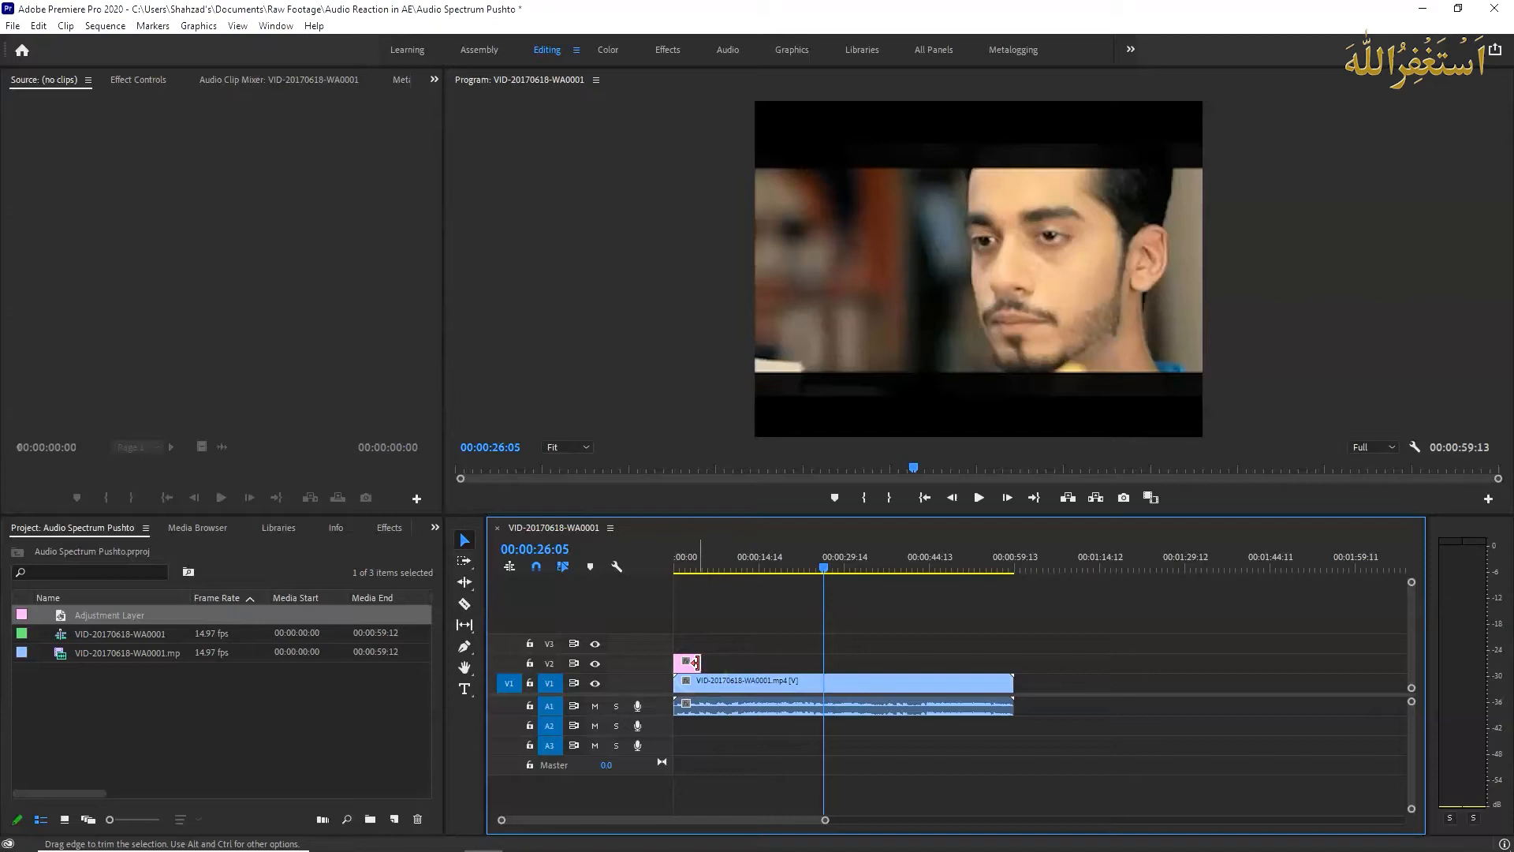
drag(696, 662, 1007, 663)
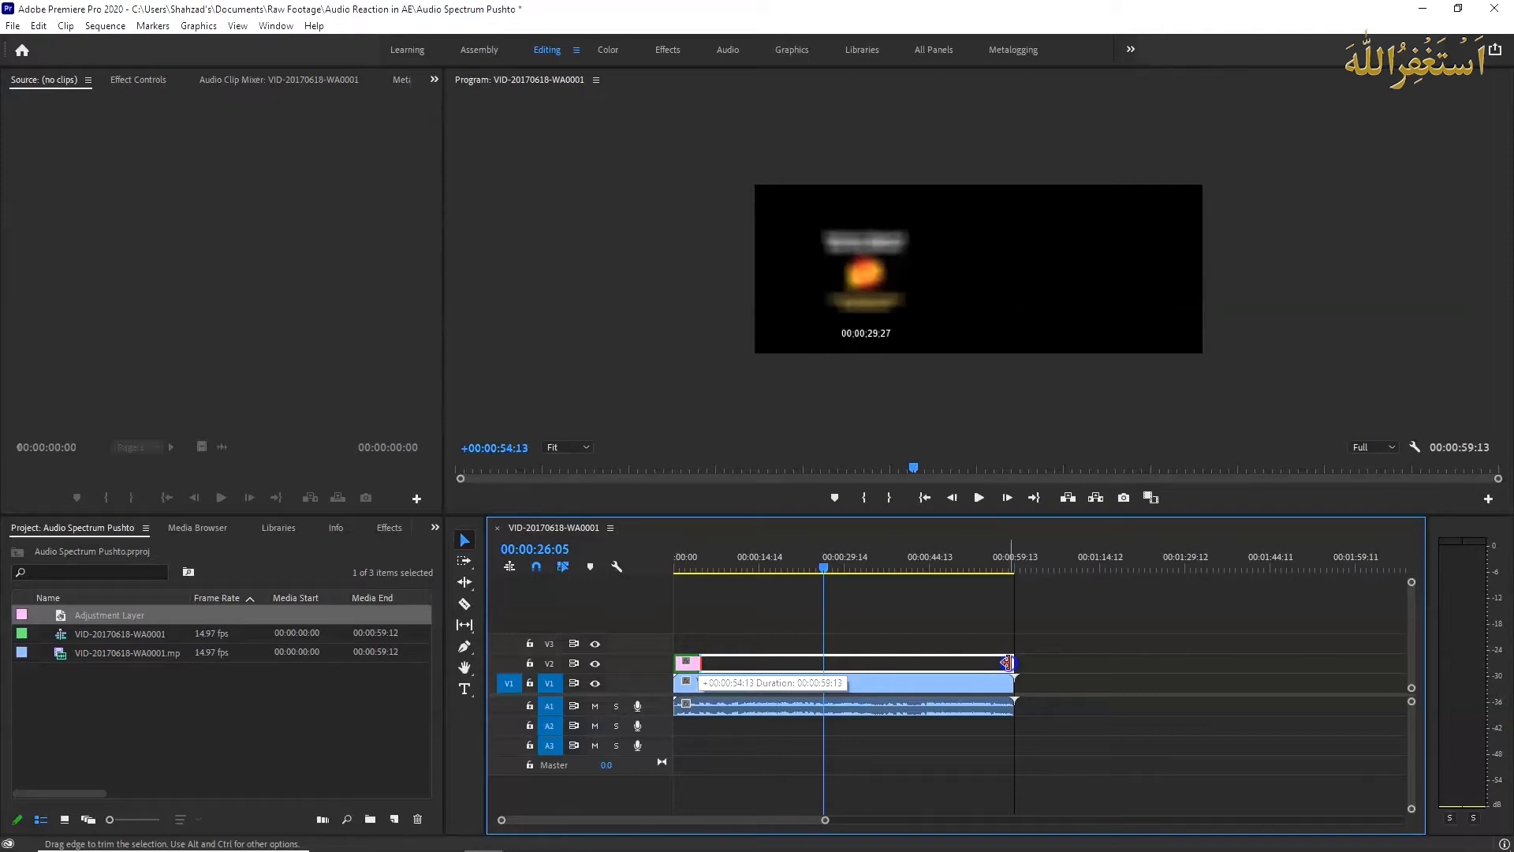
drag(1007, 662, 1012, 662)
click(1012, 707)
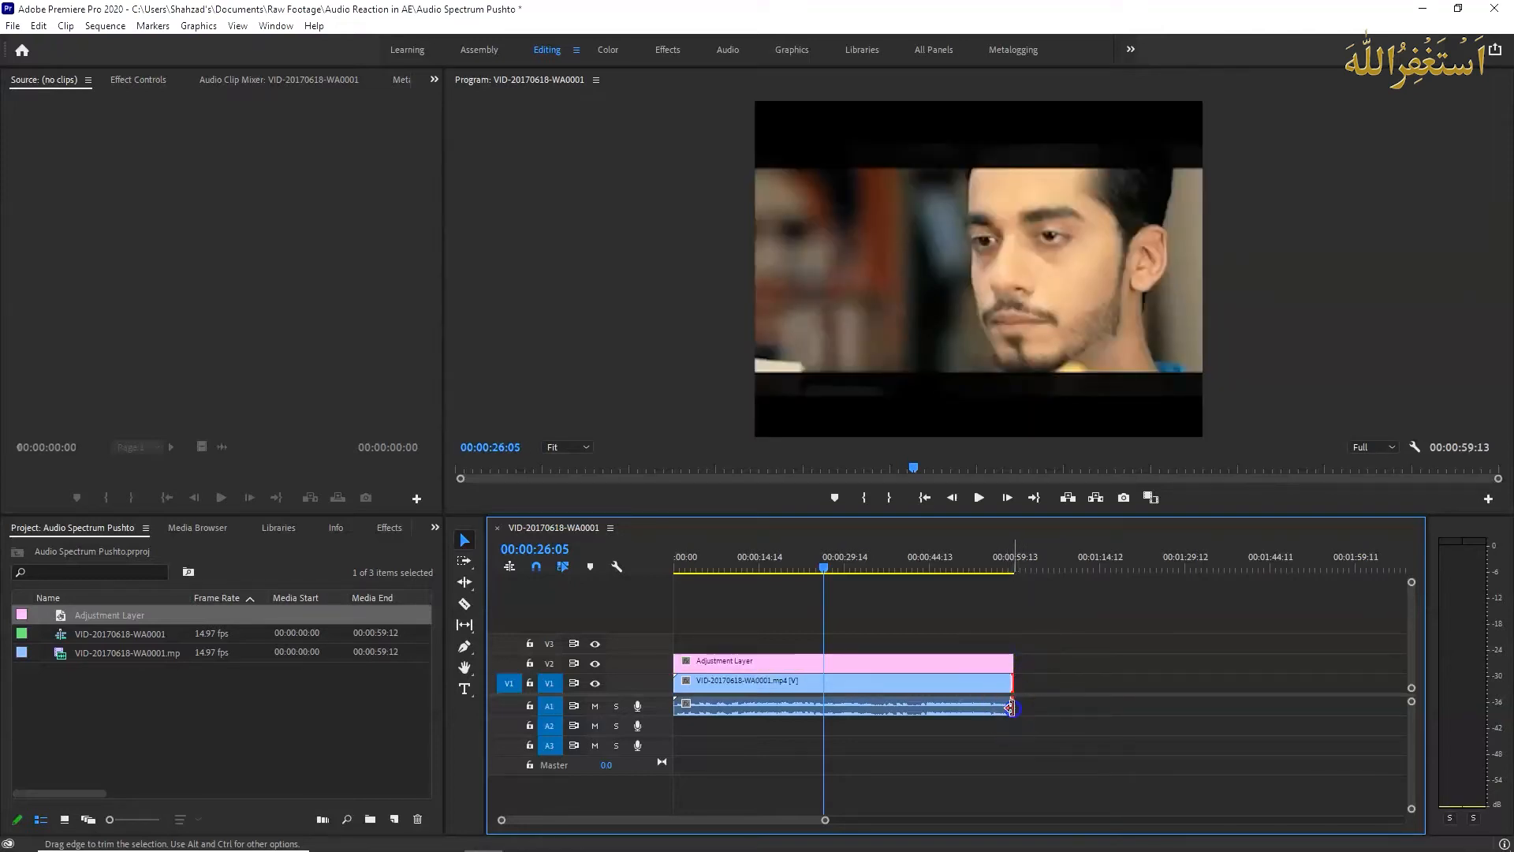
click(1011, 664)
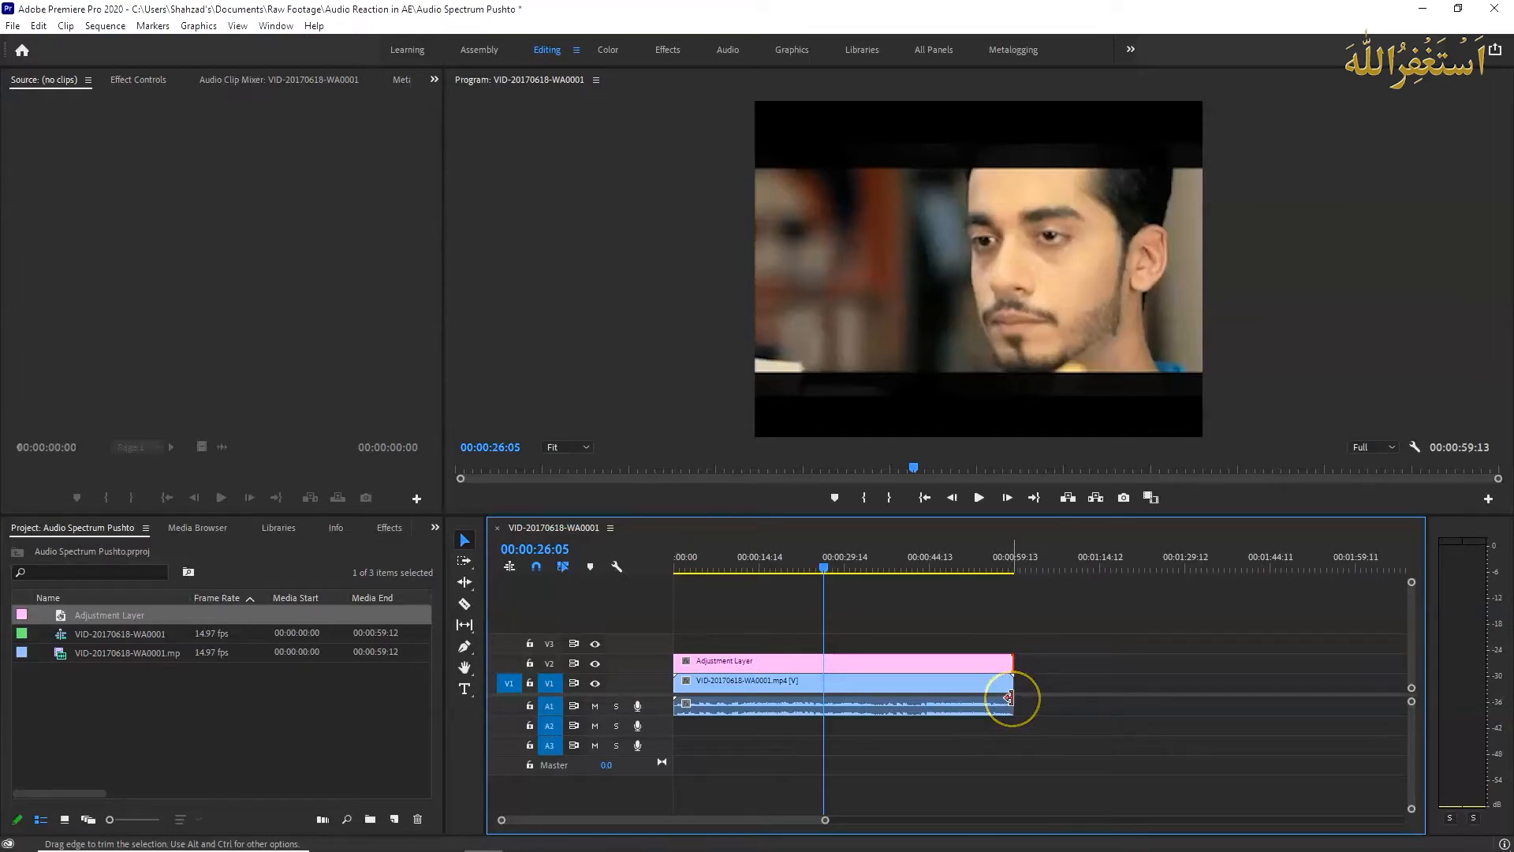
Replace the timeline's adjustment layer with an After Effects composition and save the new After Effects project as Cricket
click(804, 660)
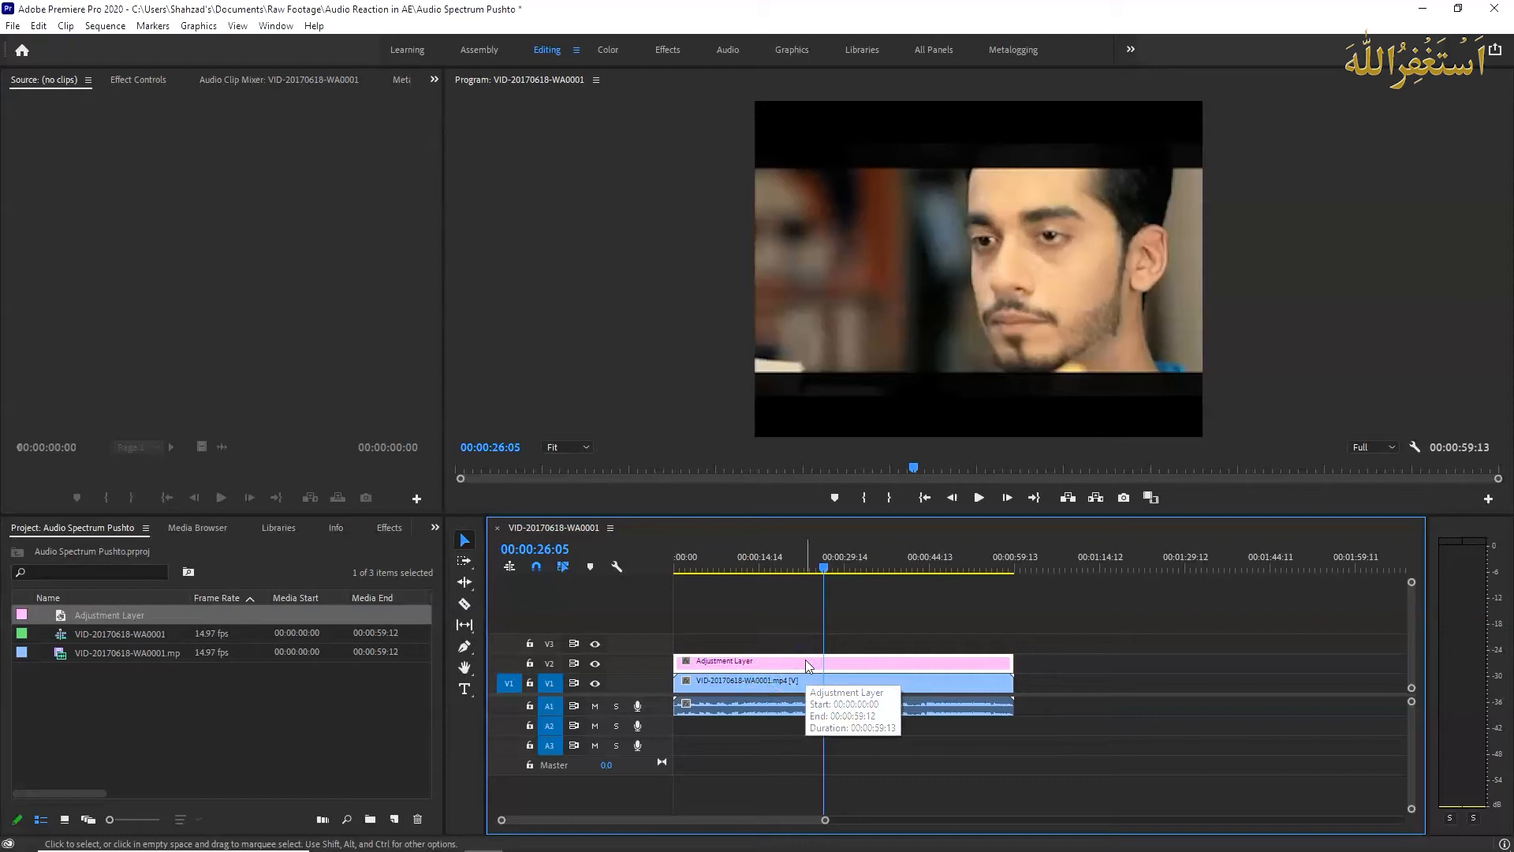
right_click(805, 659)
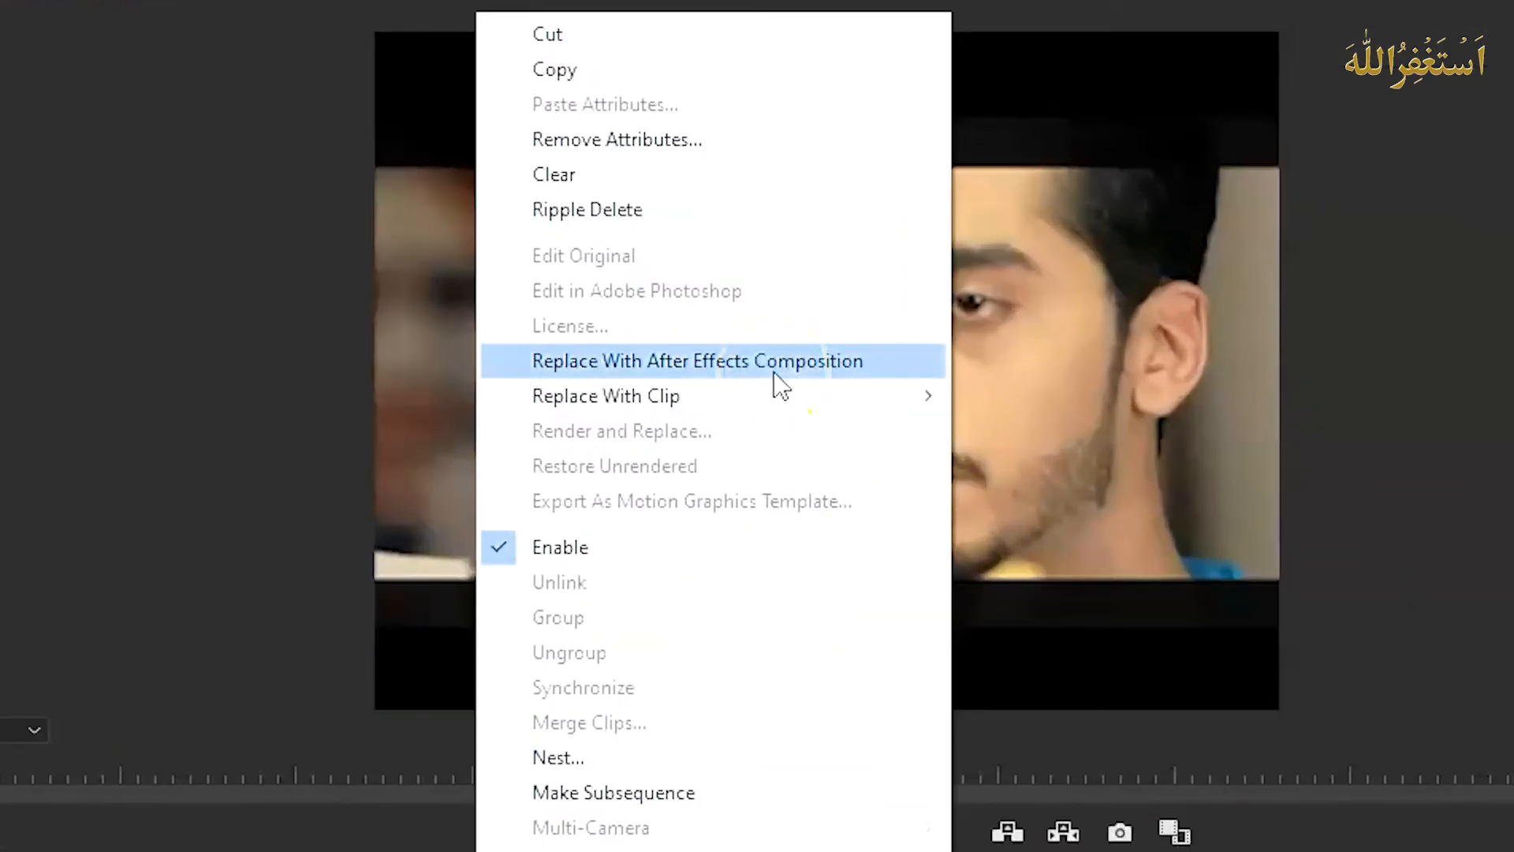
click(905, 364)
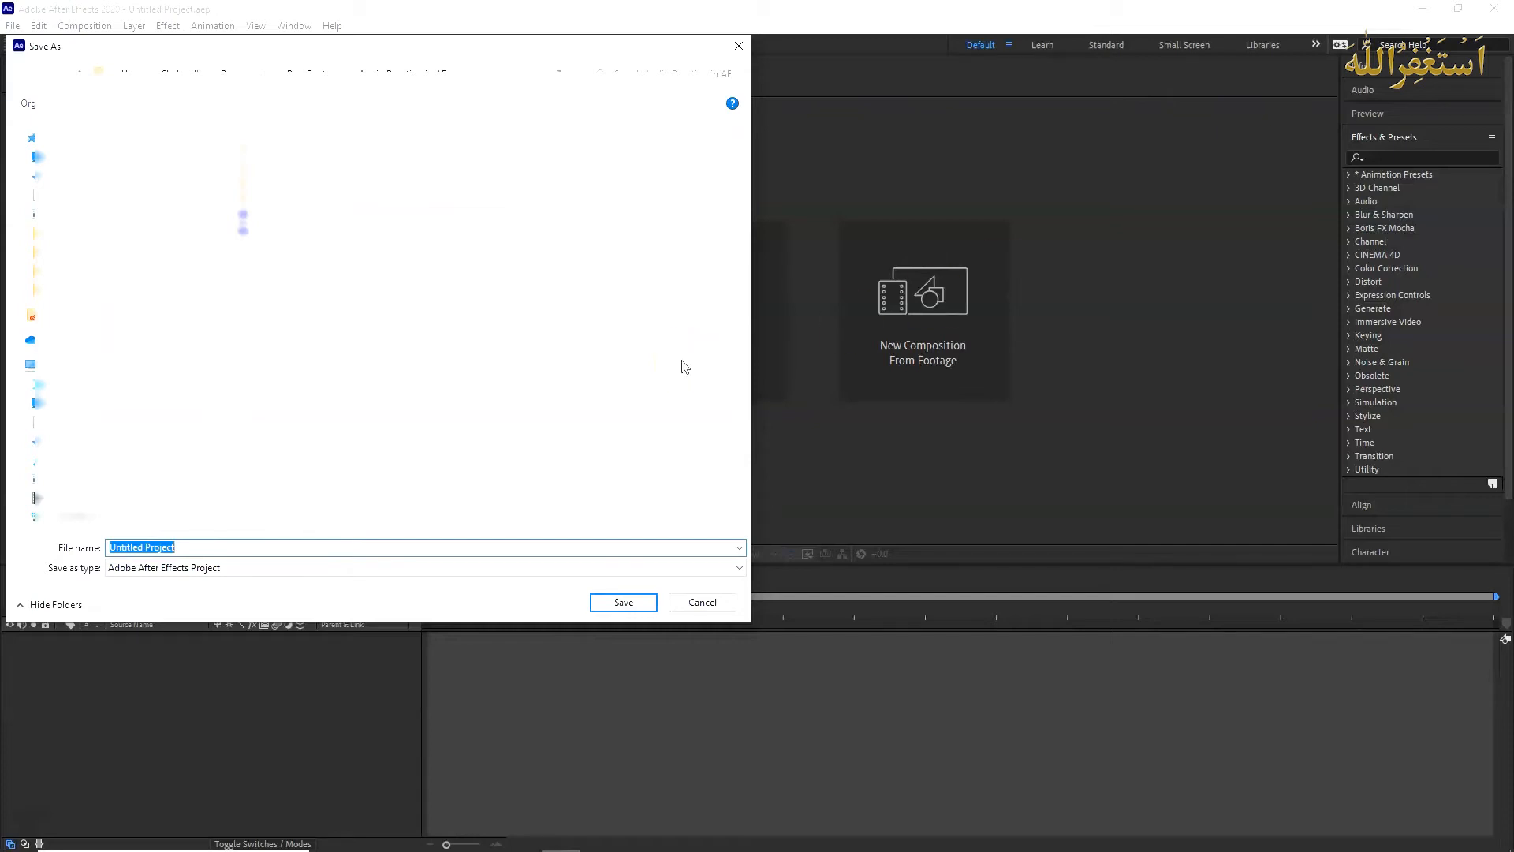
text(Cricket)
key(Return)
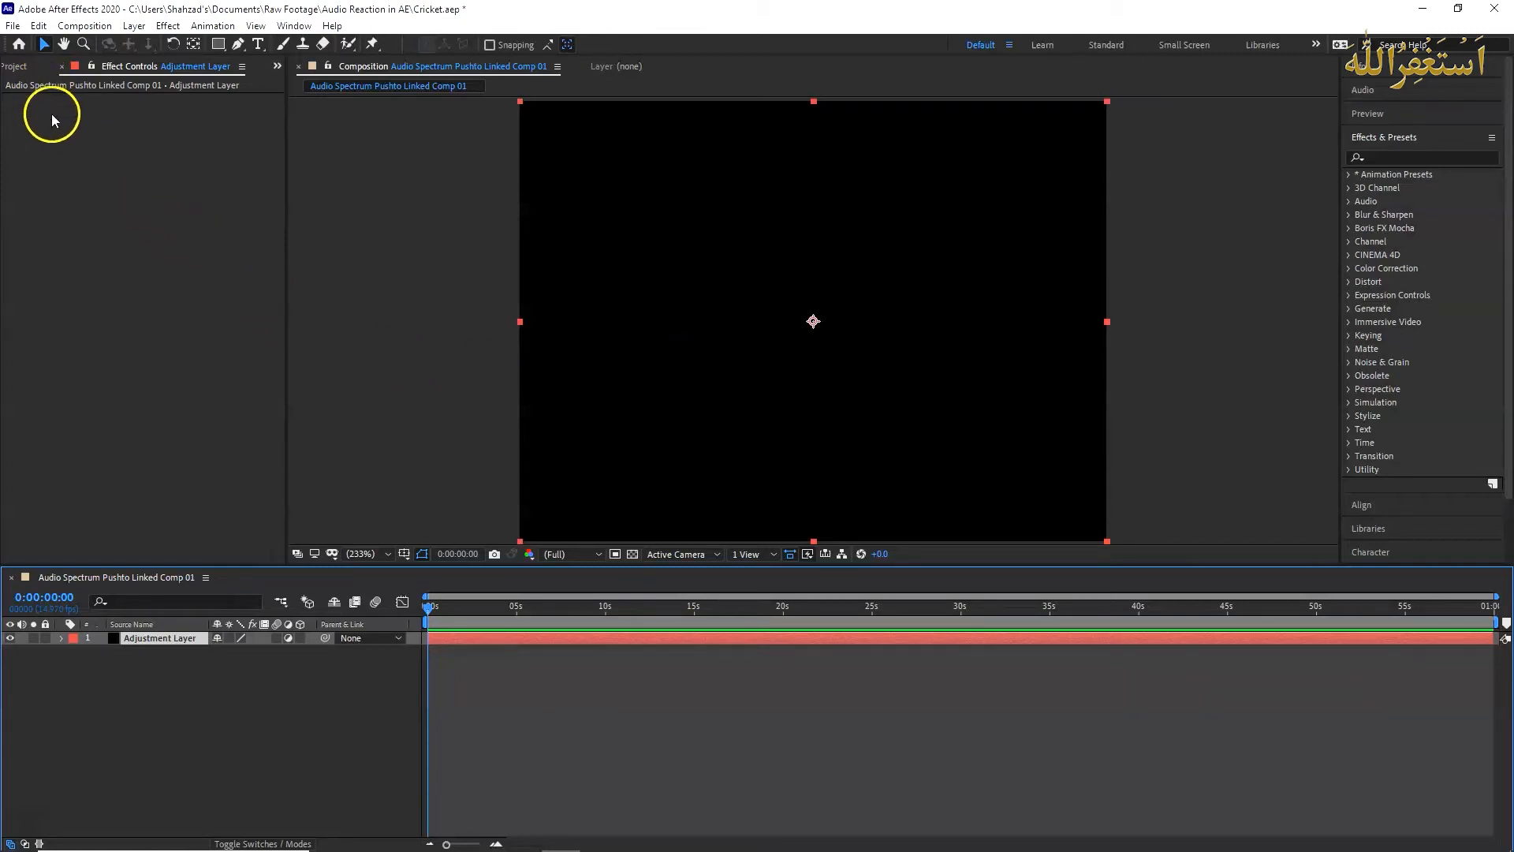
Import the Audio Only Cricket file and add it to the composition below the adjustment layer, then select the adjustment layer
click(19, 70)
click(32, 72)
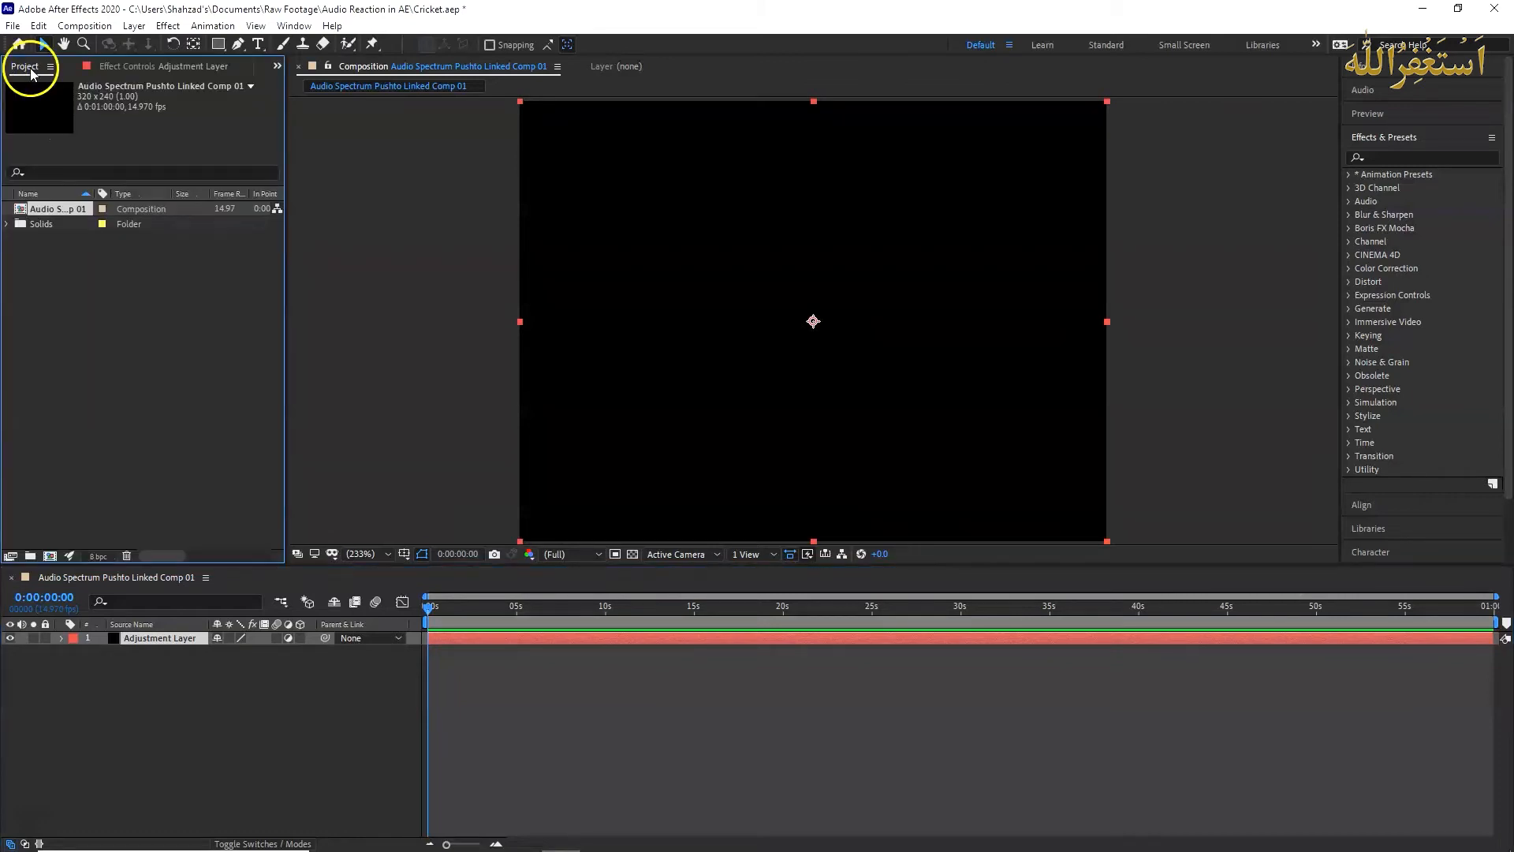
double_click(100, 256)
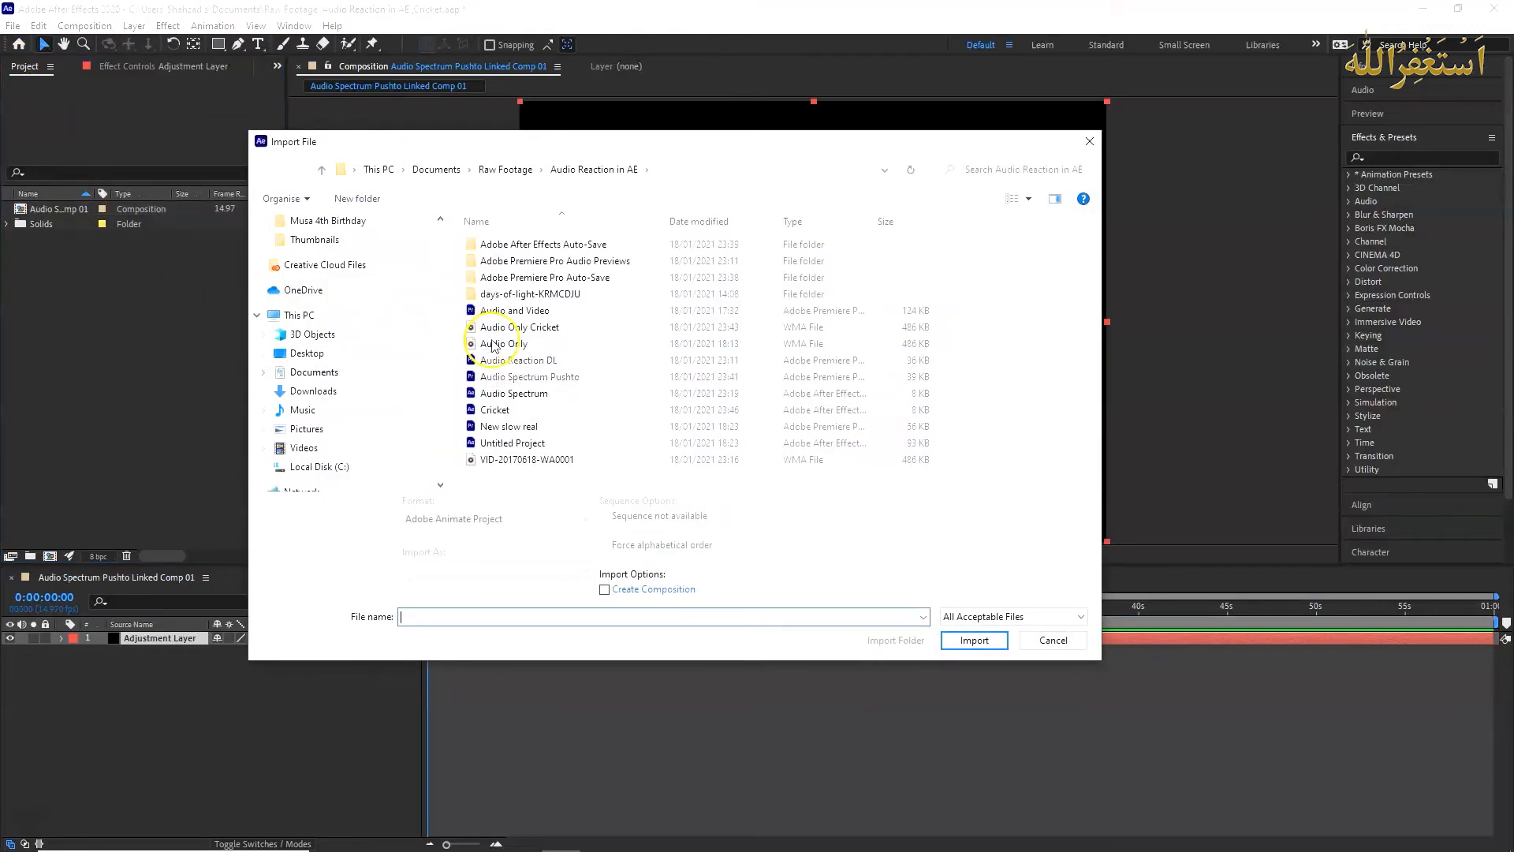
double_click(531, 327)
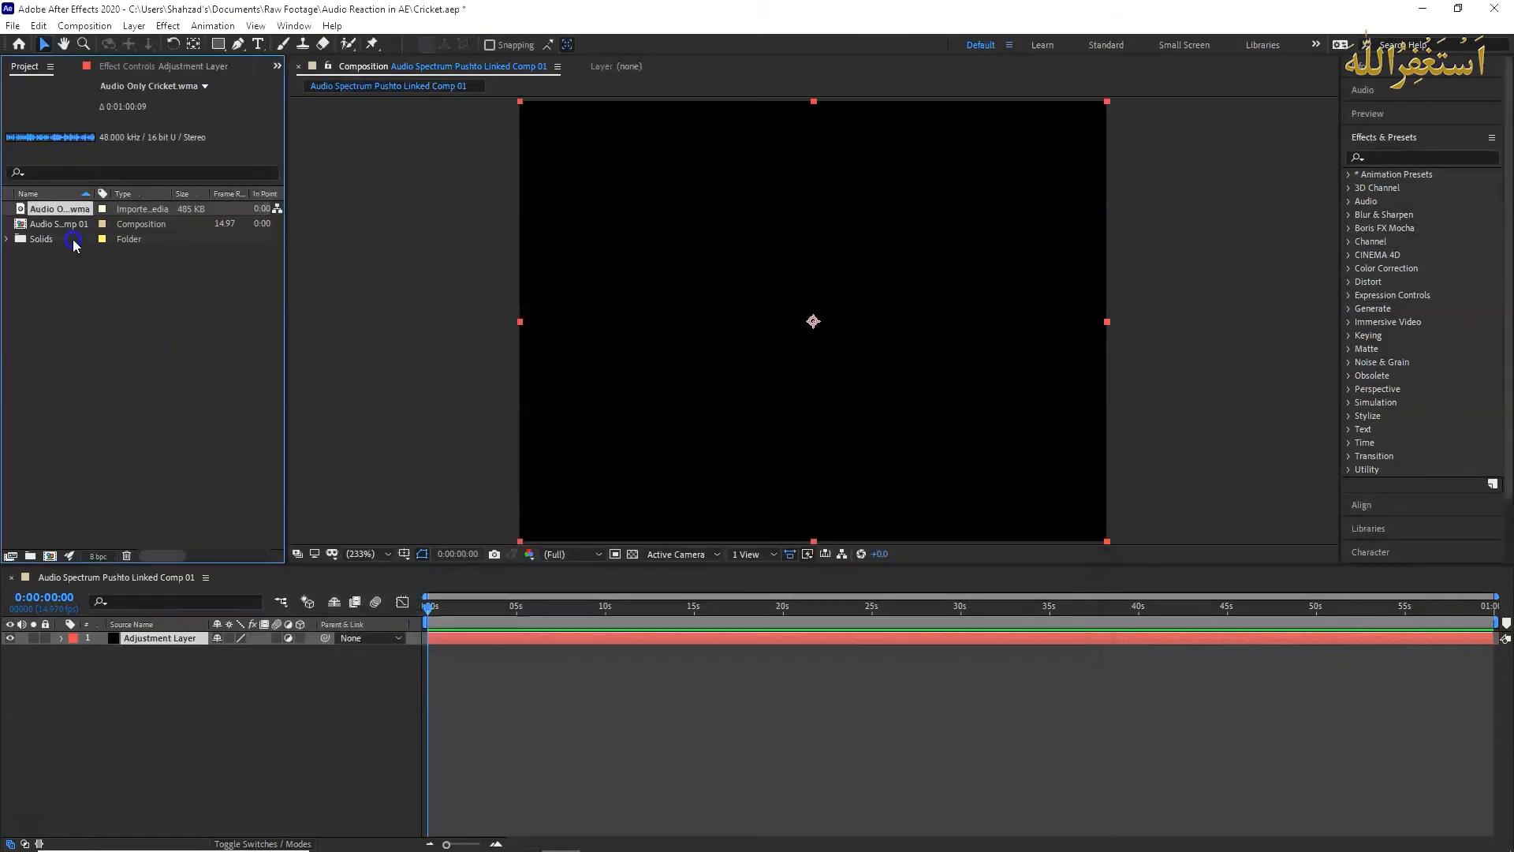
drag(71, 209, 132, 667)
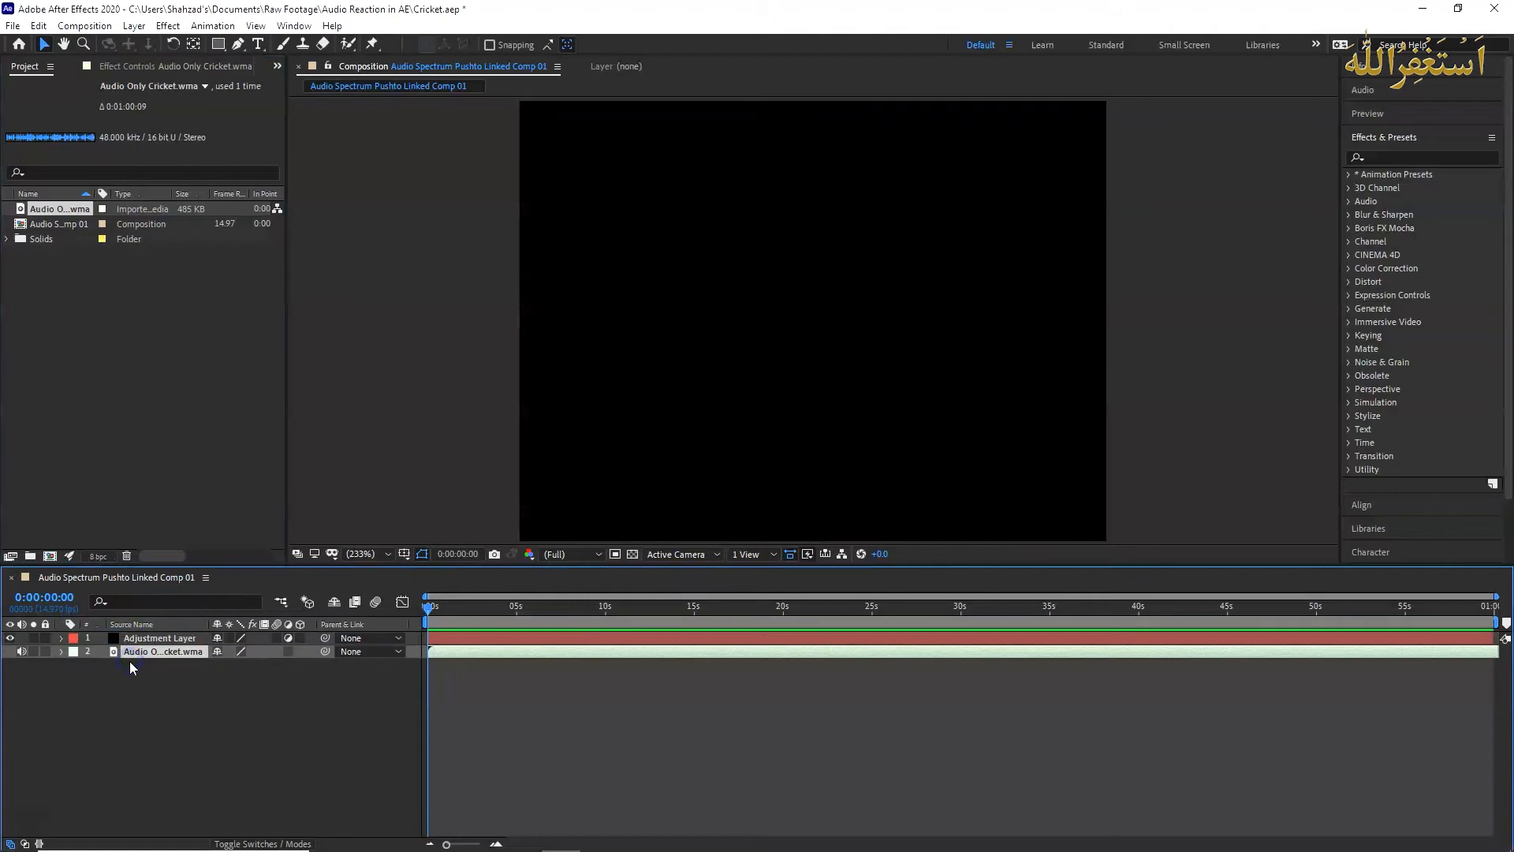
click(178, 640)
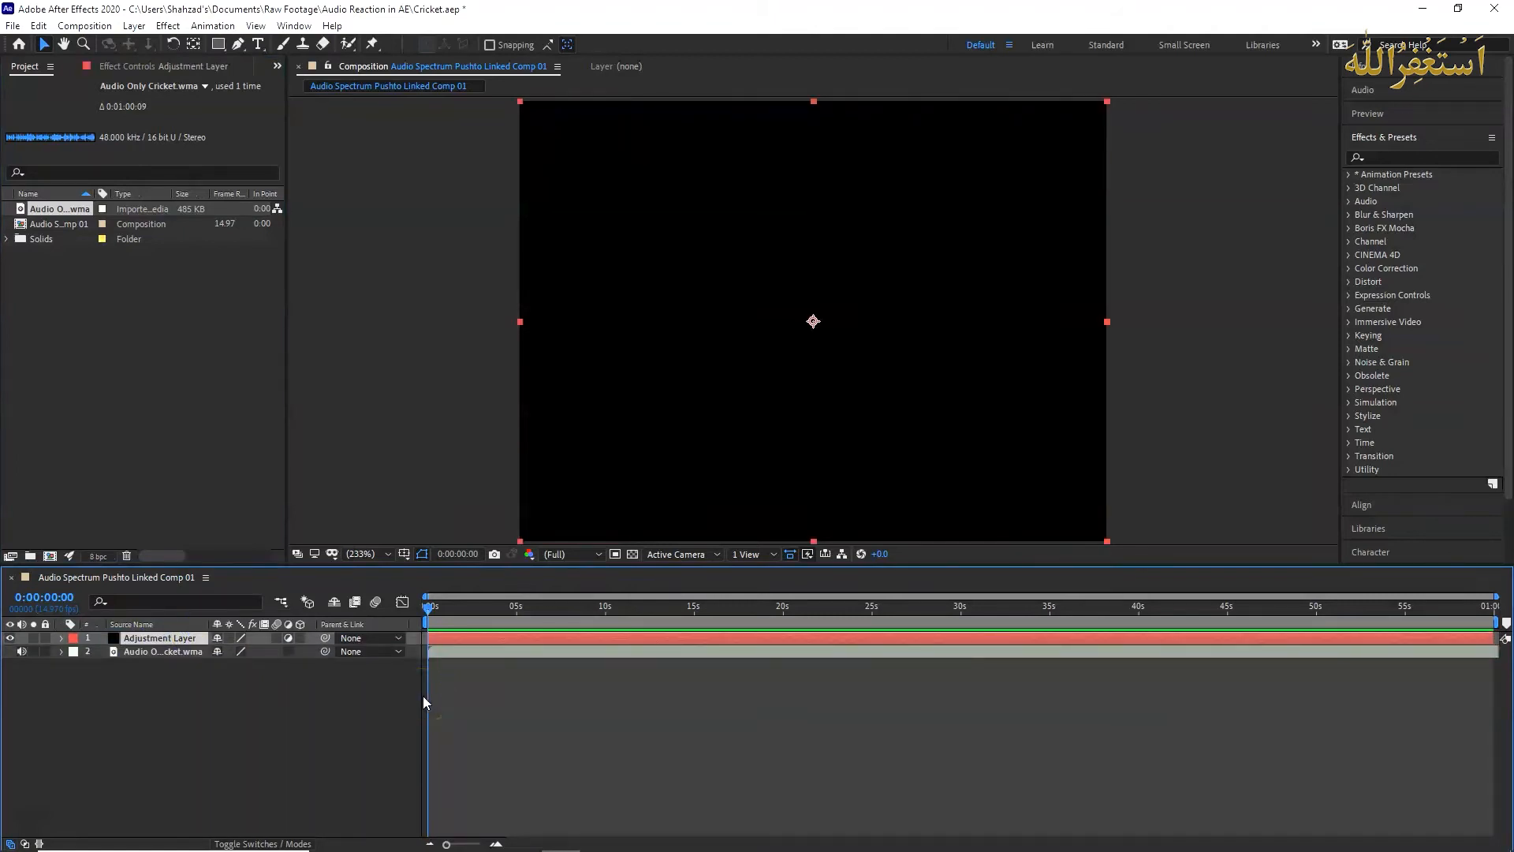
Delete the adjustment layer and create a 320 × 240 px dark grey (2D2D2D) solid named Cricket Solid
key(Delete)
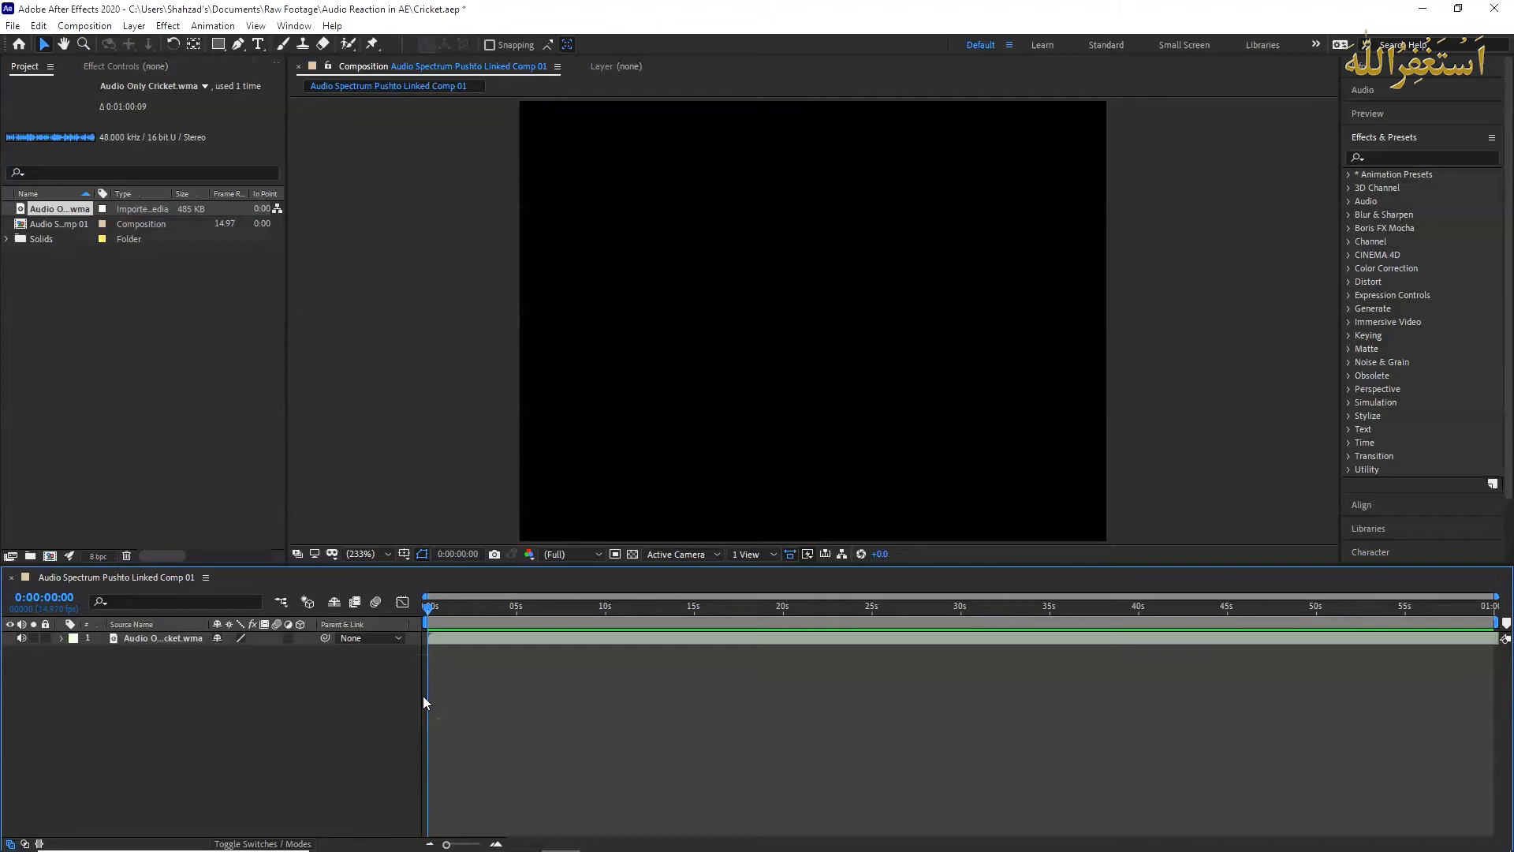
right_click(186, 685)
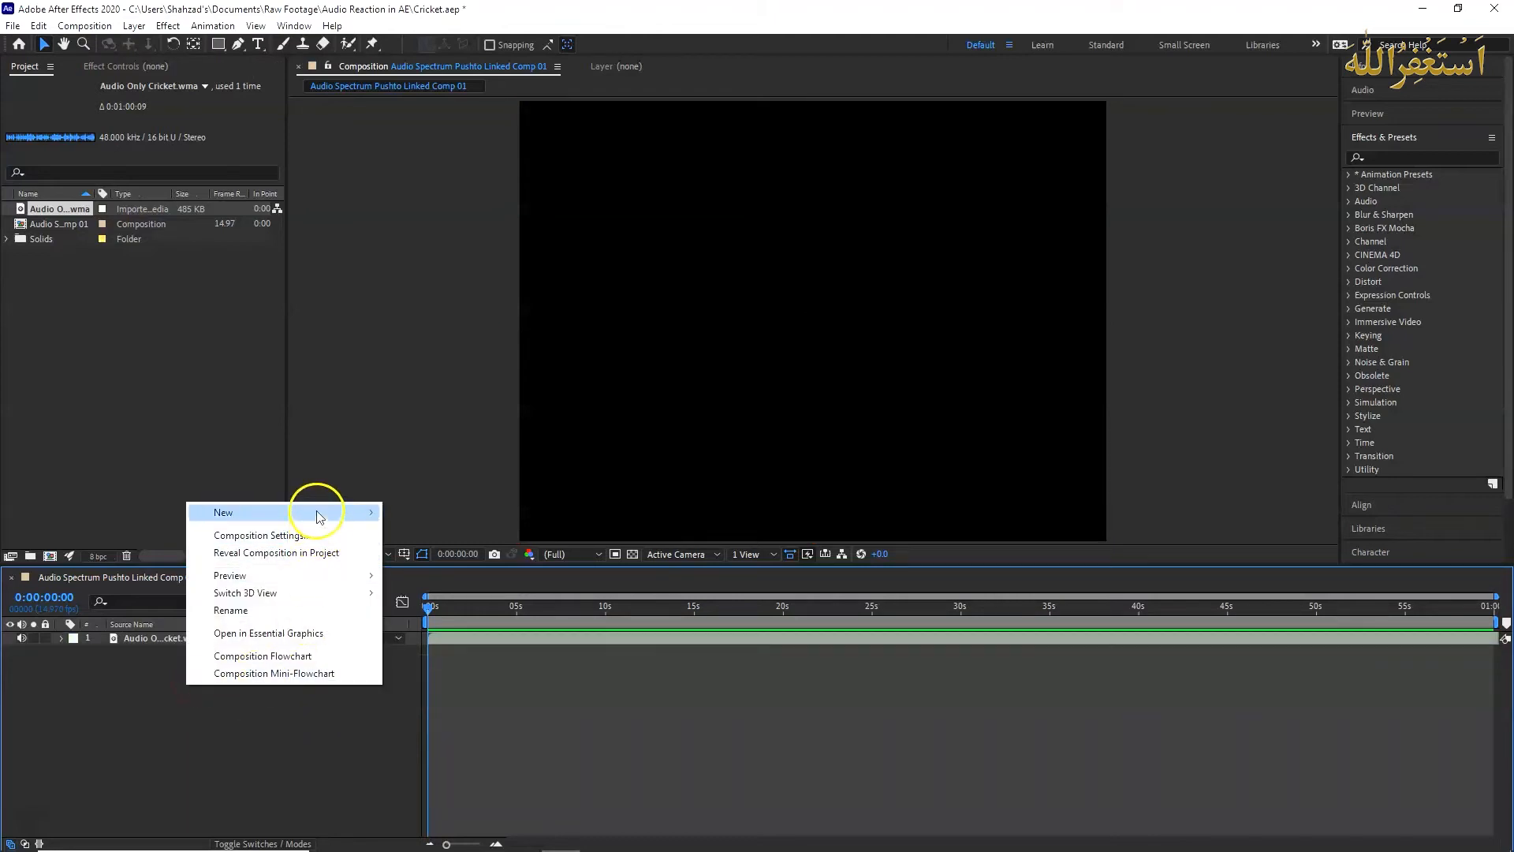
mouse_move(320, 514)
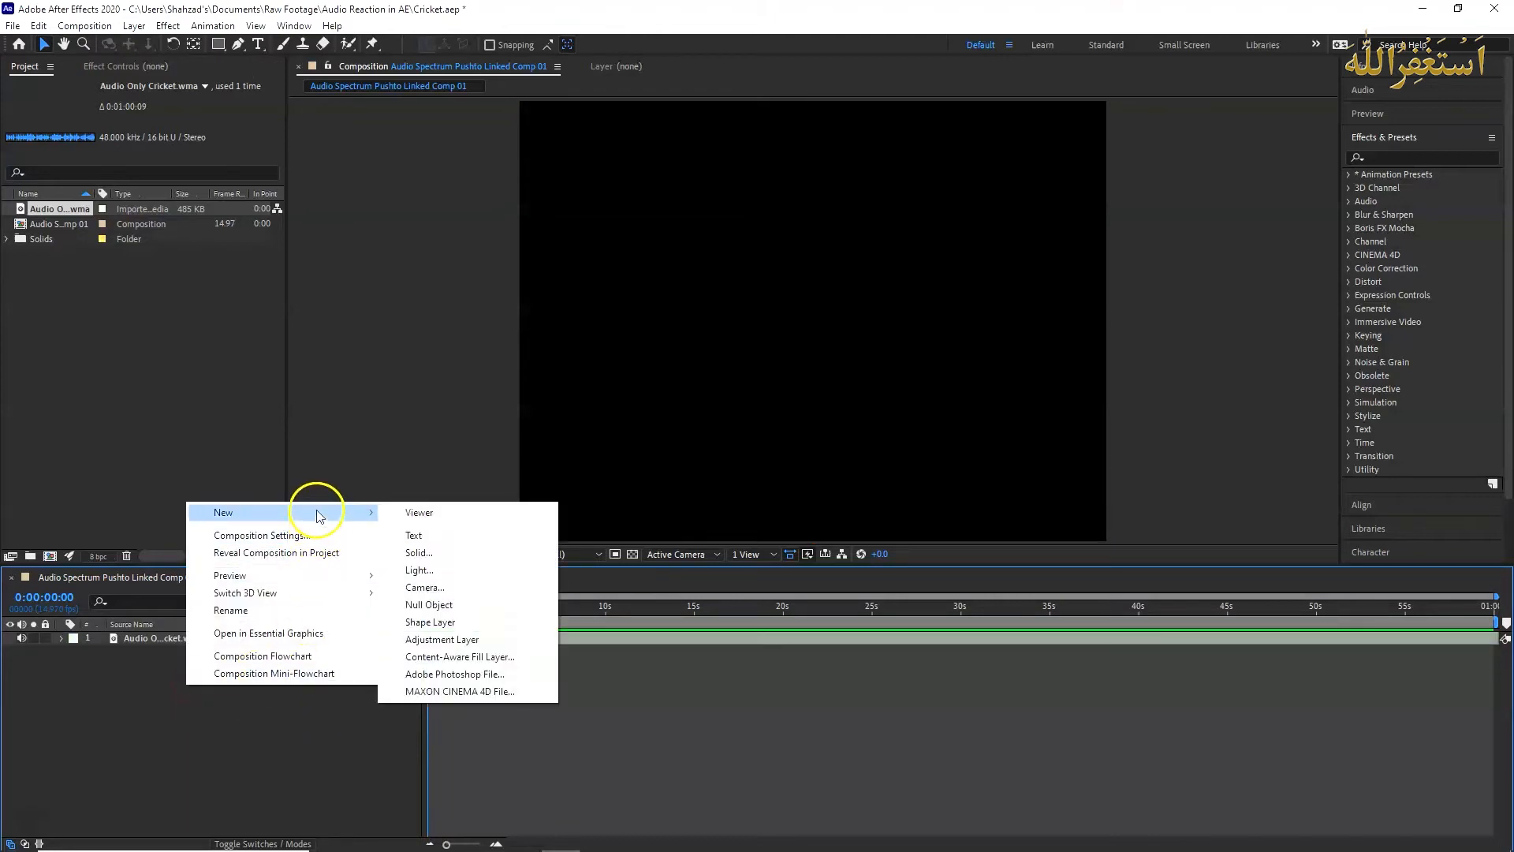
click(432, 551)
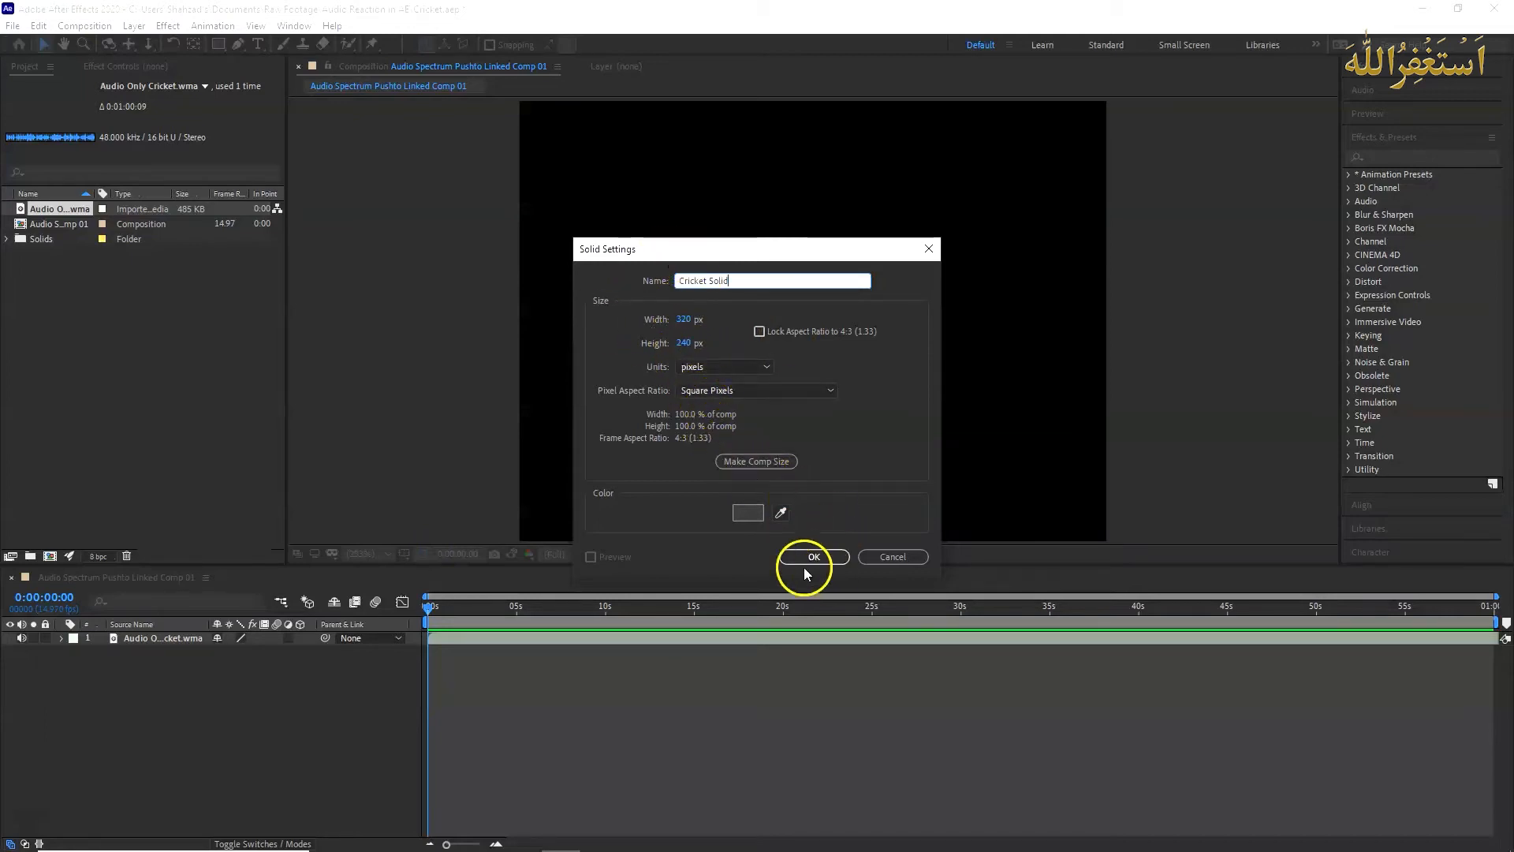
click(748, 511)
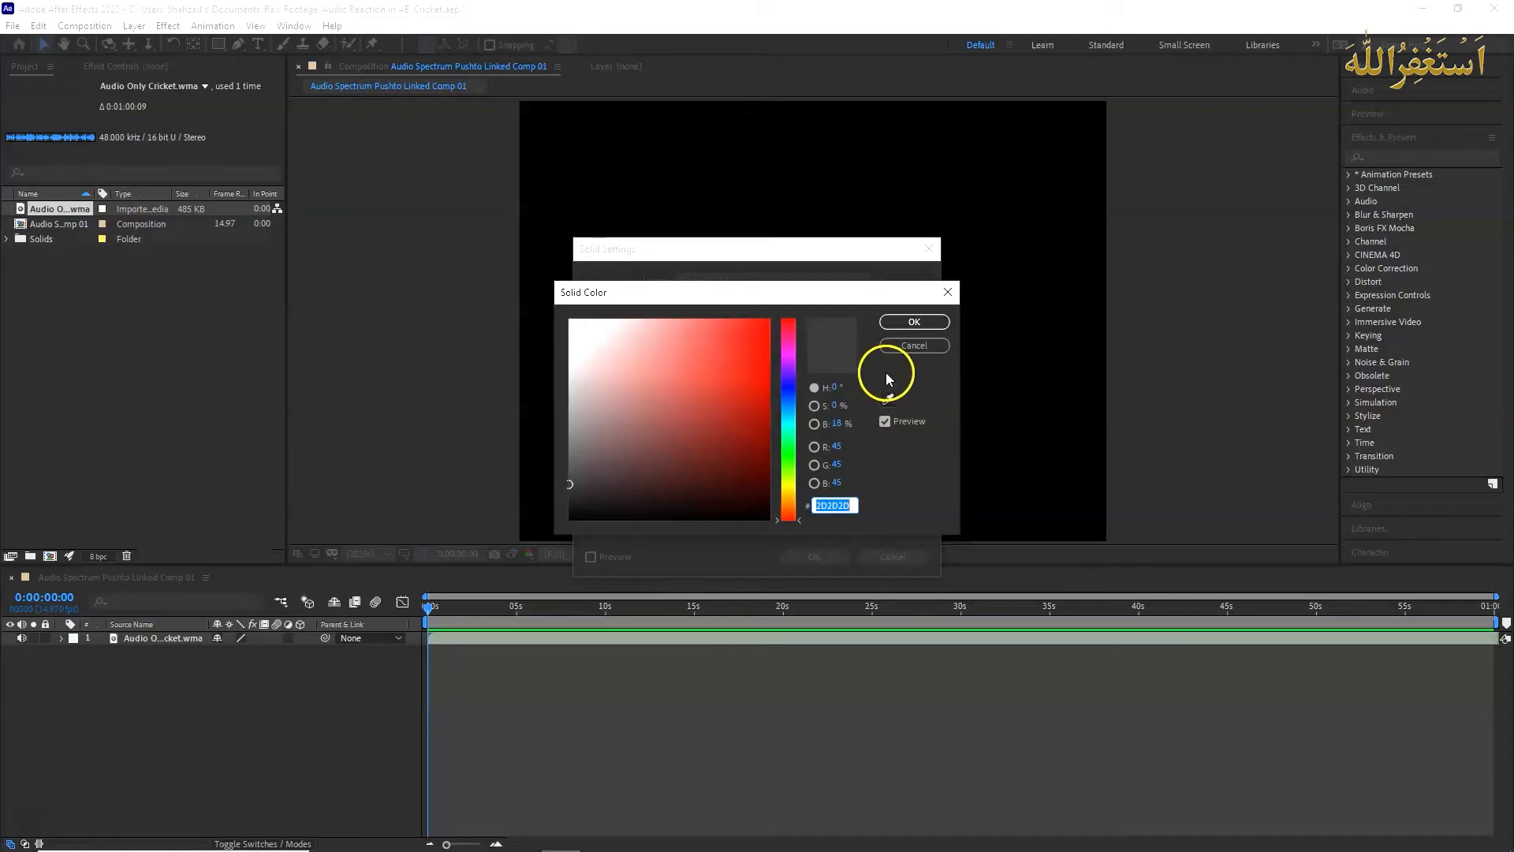
click(913, 321)
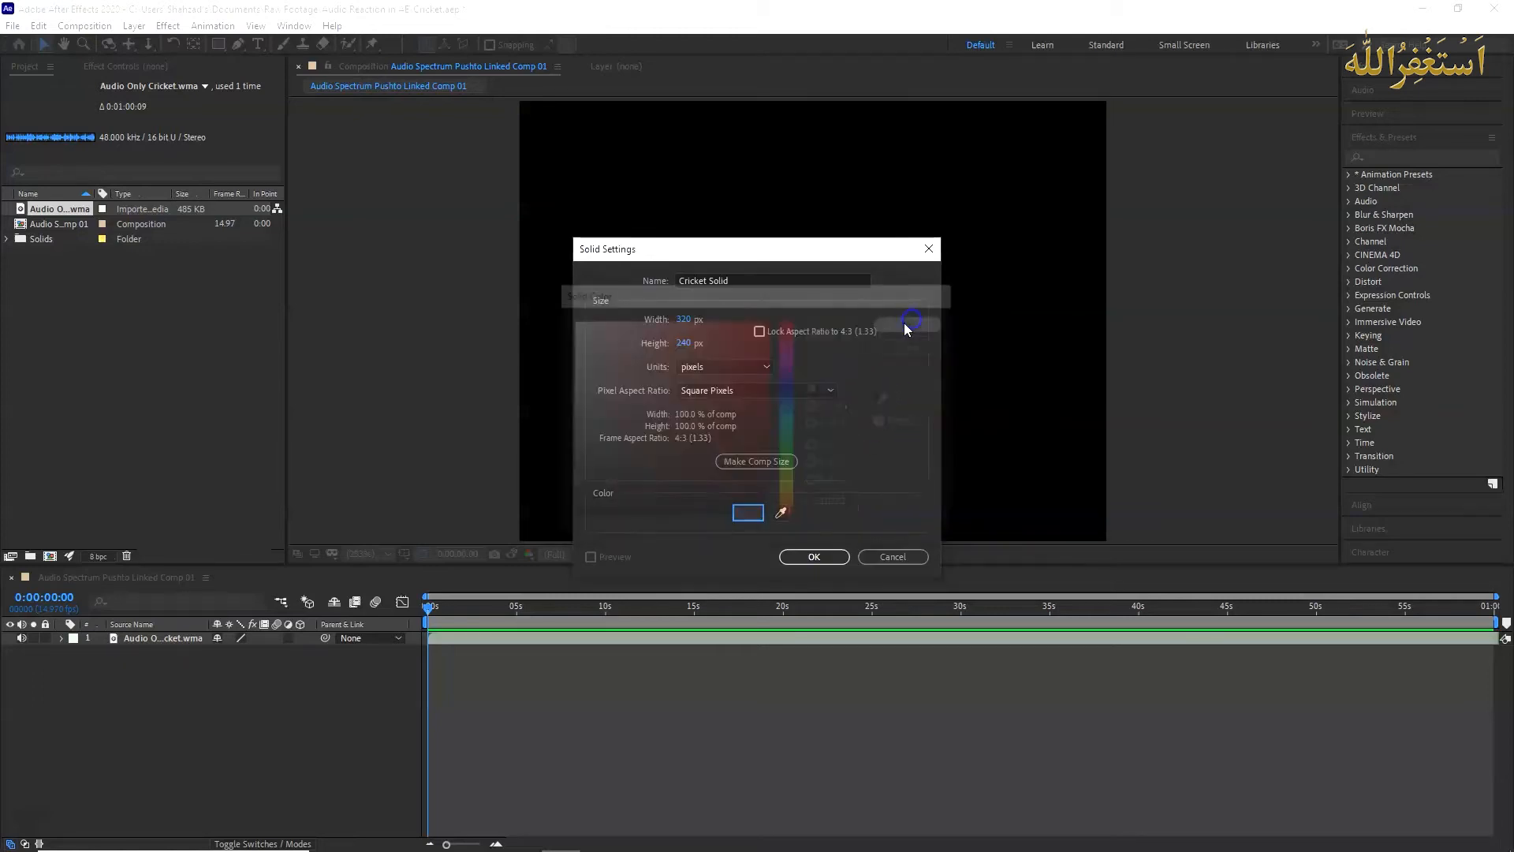
click(813, 558)
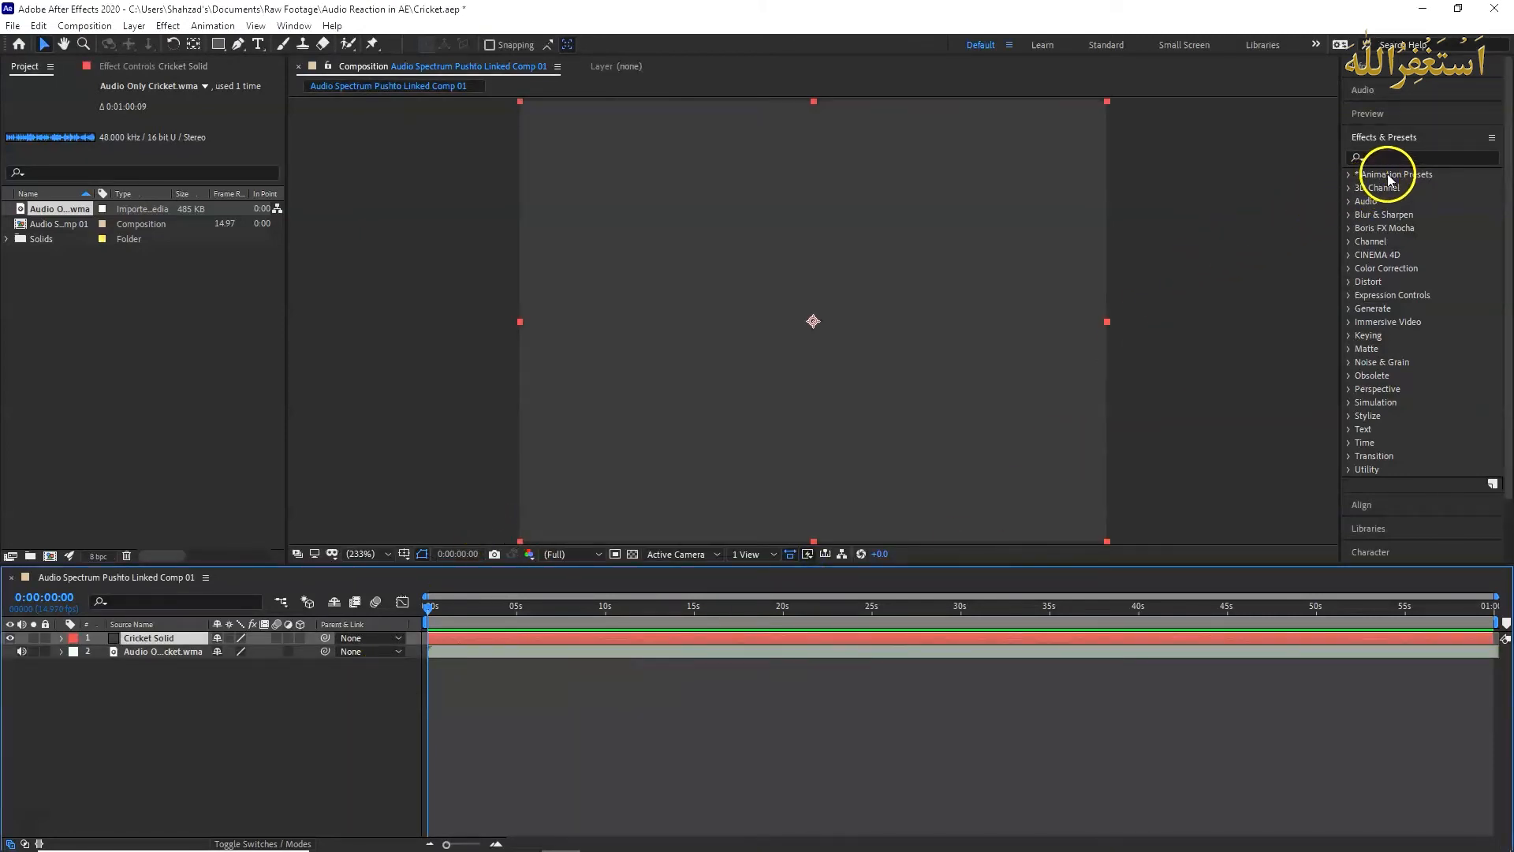
Apply the Audio Spectrum effect to Cricket Solid and use Audio Only Cricket.wma as its audio layer
click(1399, 158)
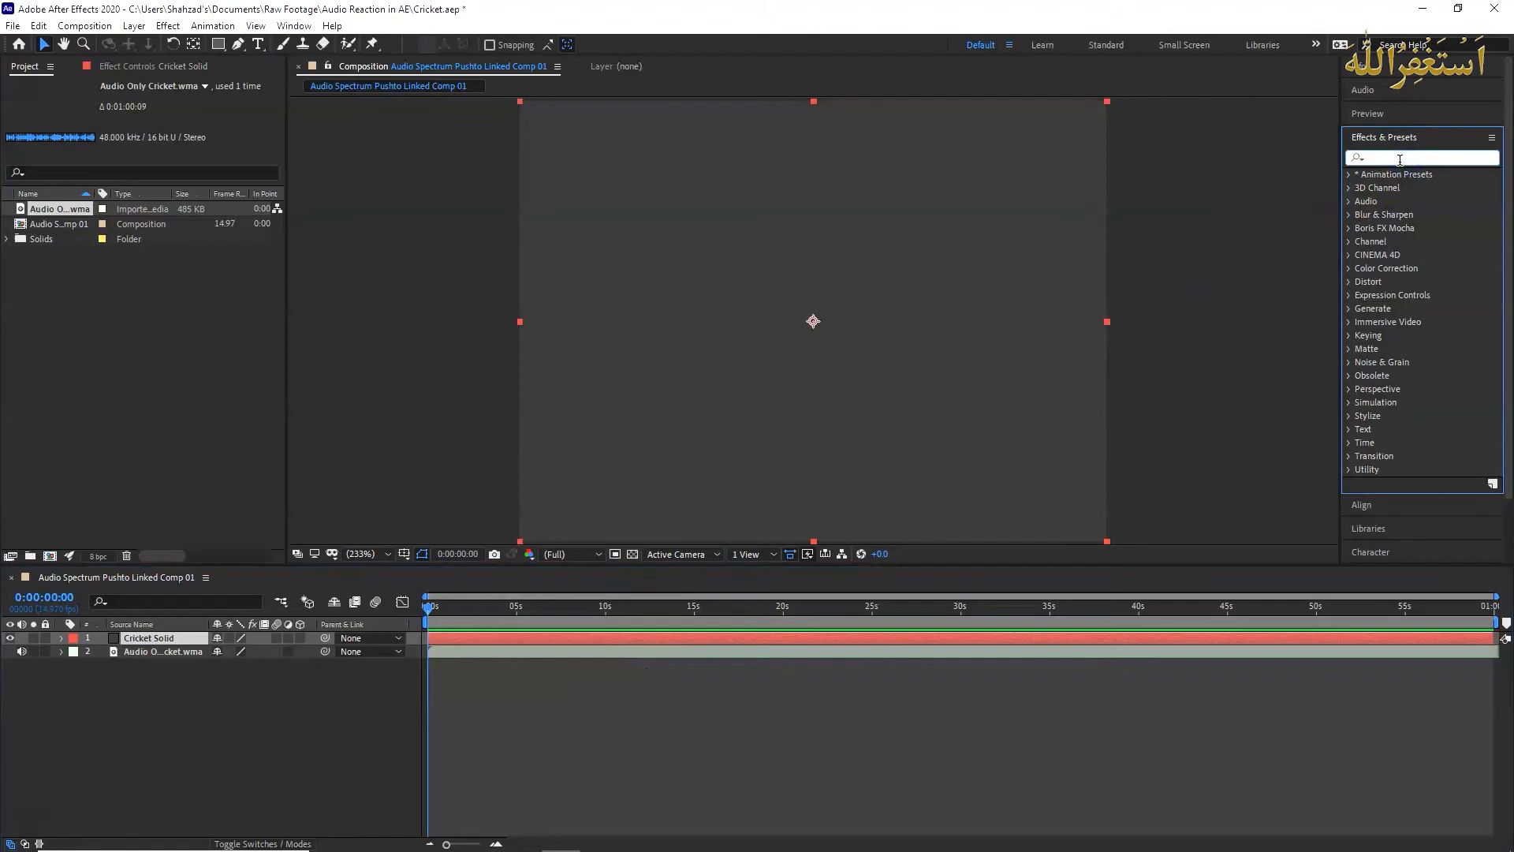
text(sprectr)
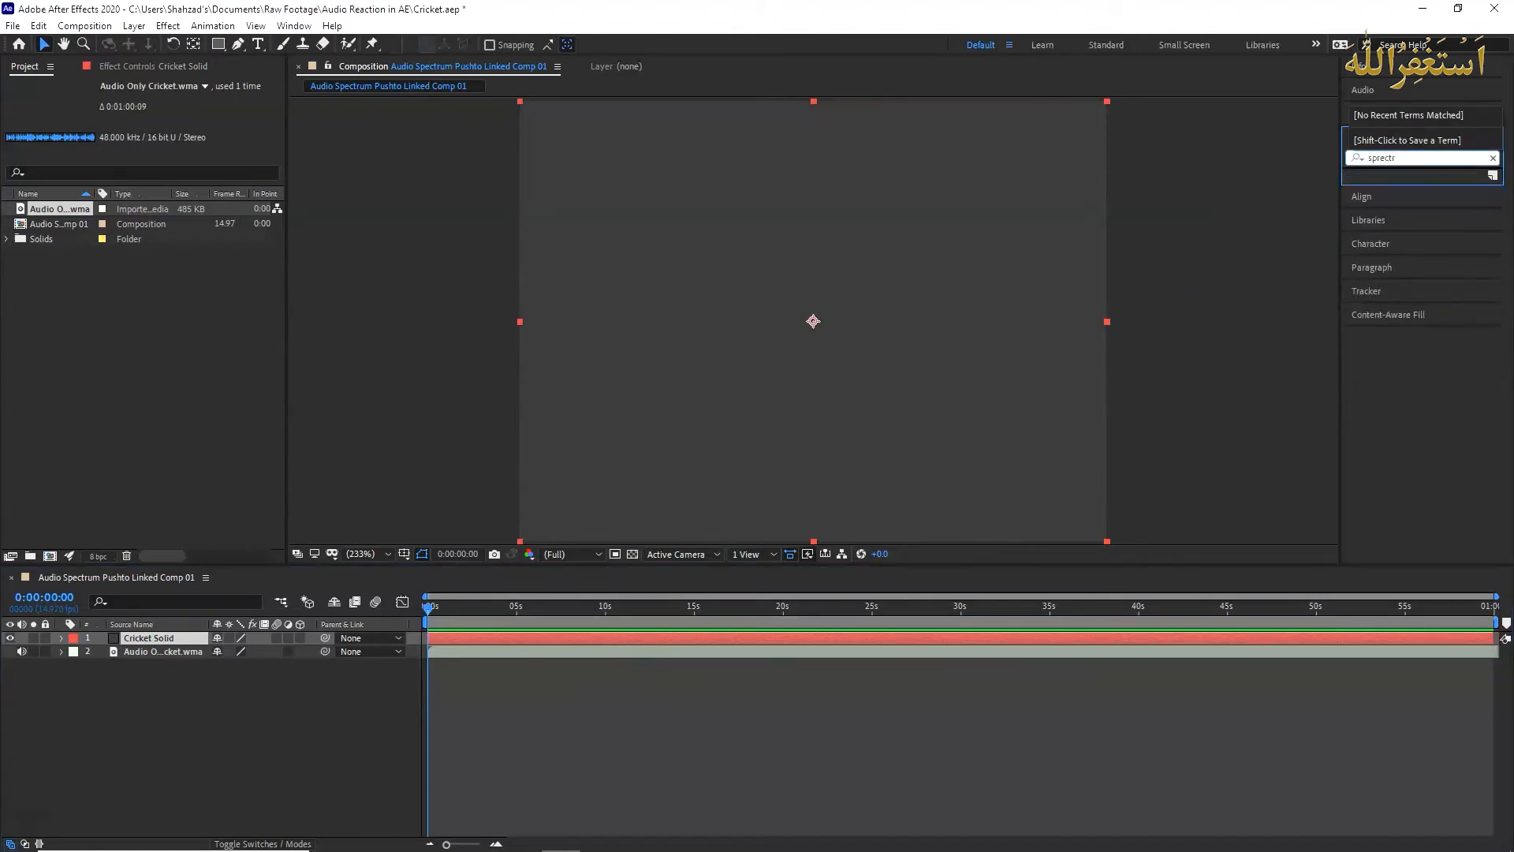
key(BackSpace)
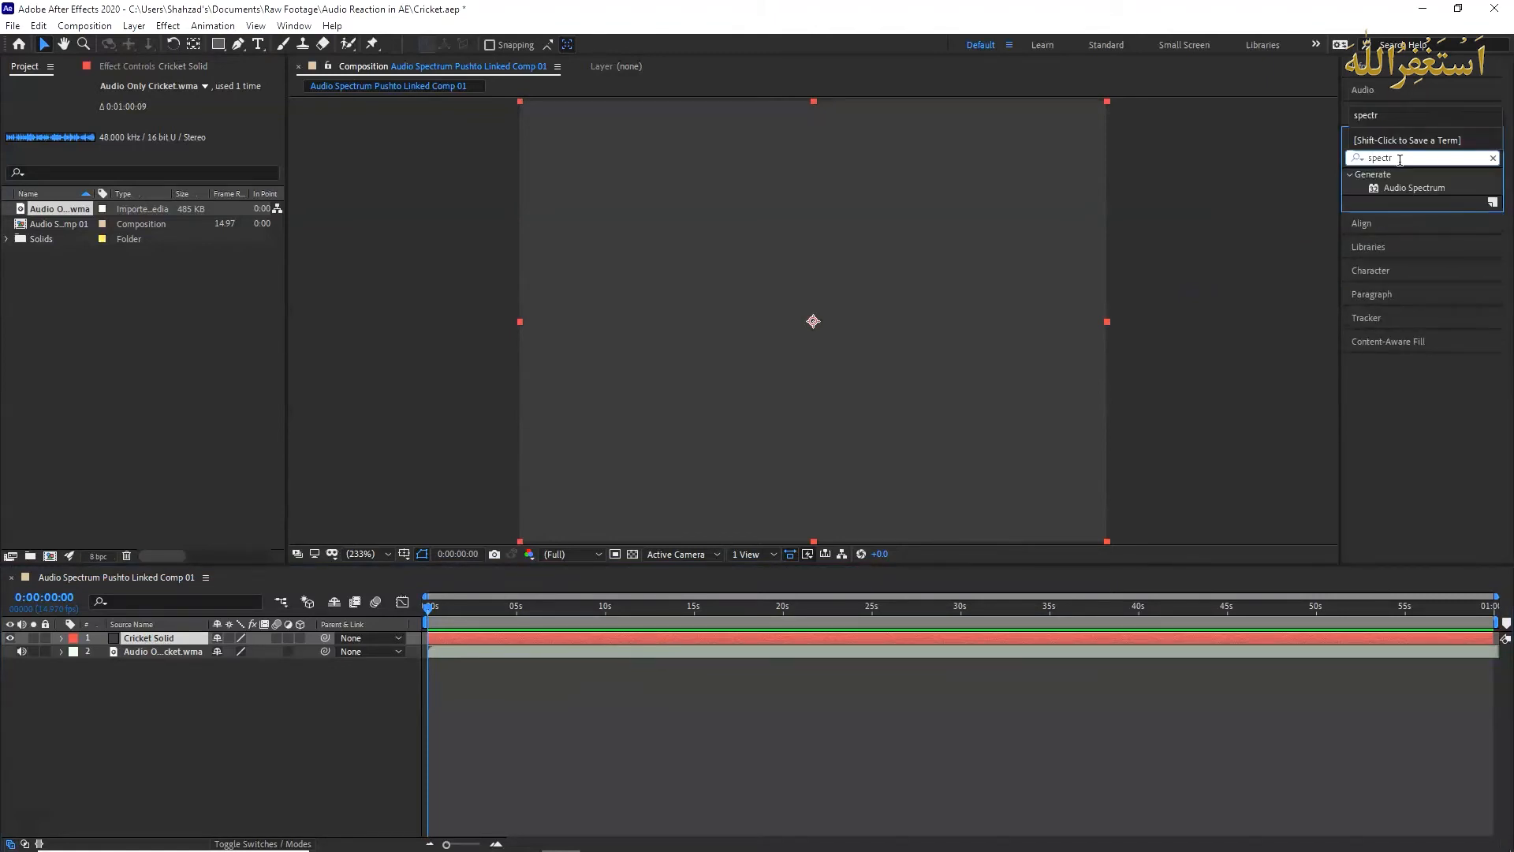
drag(1419, 187, 819, 355)
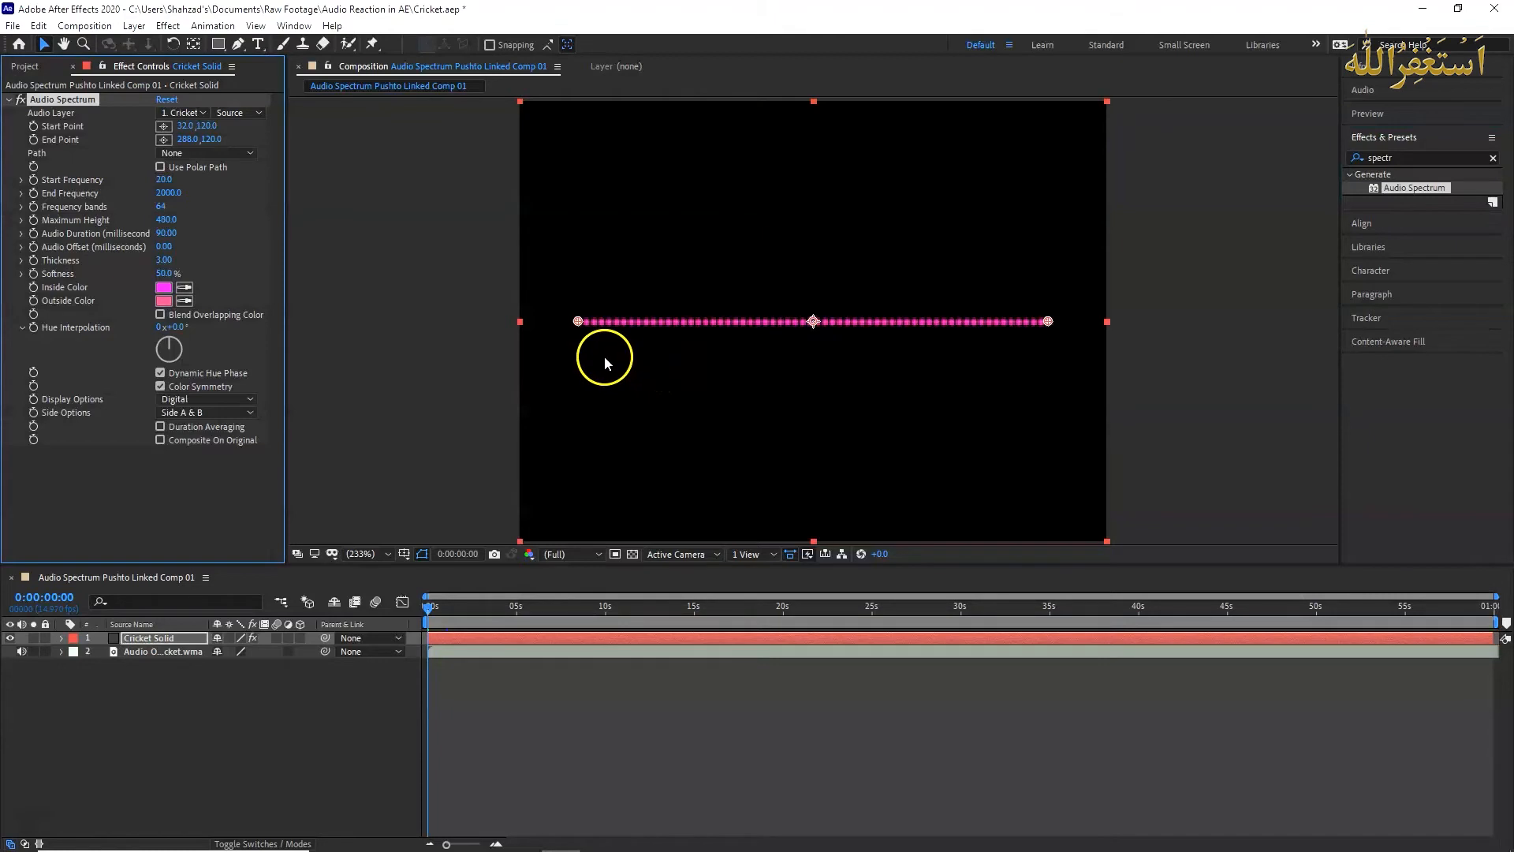
click(201, 115)
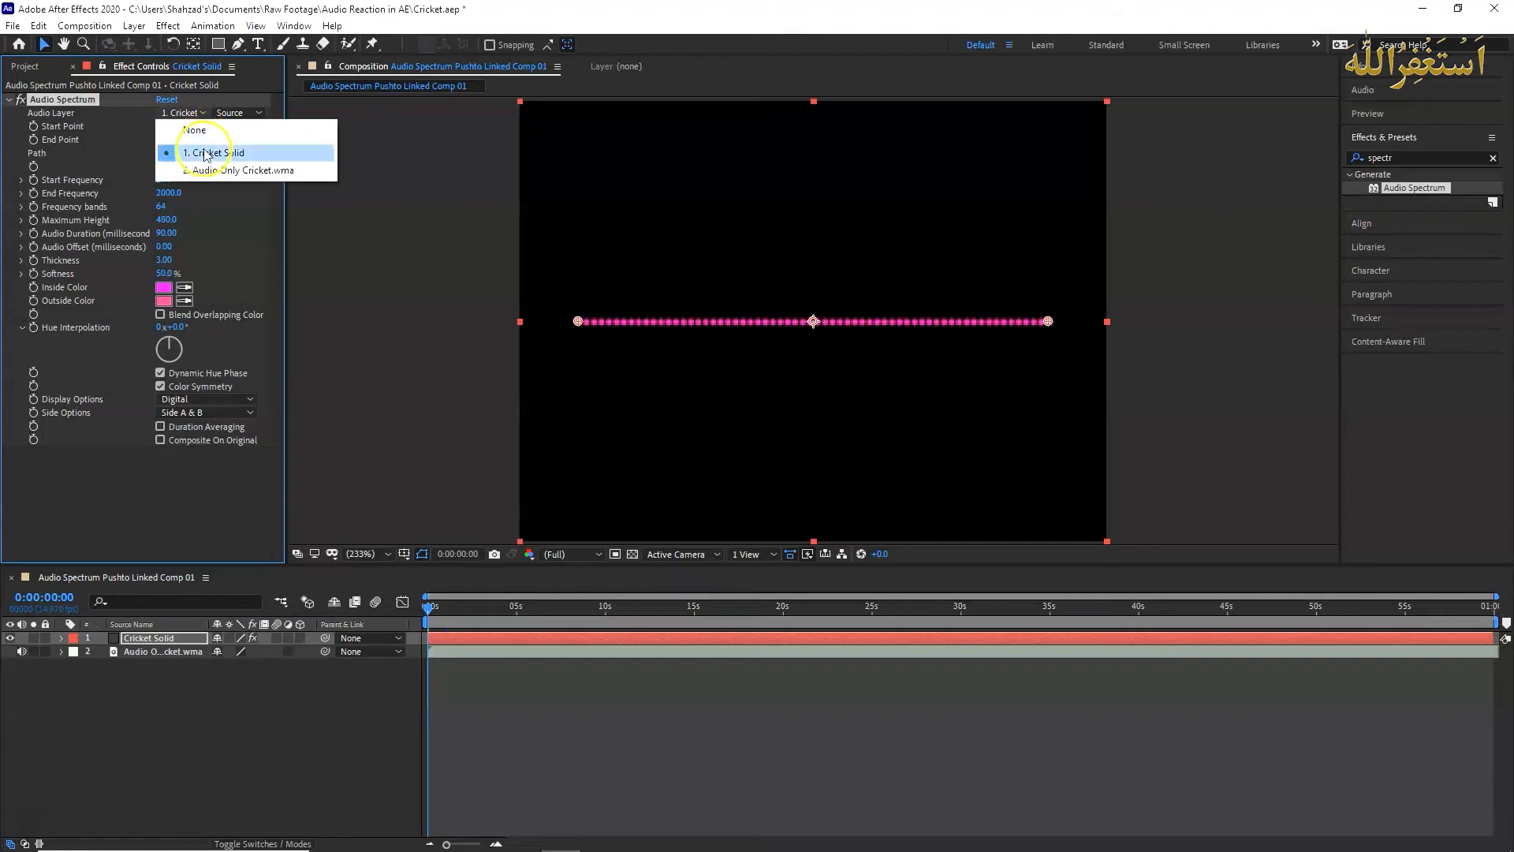
click(225, 190)
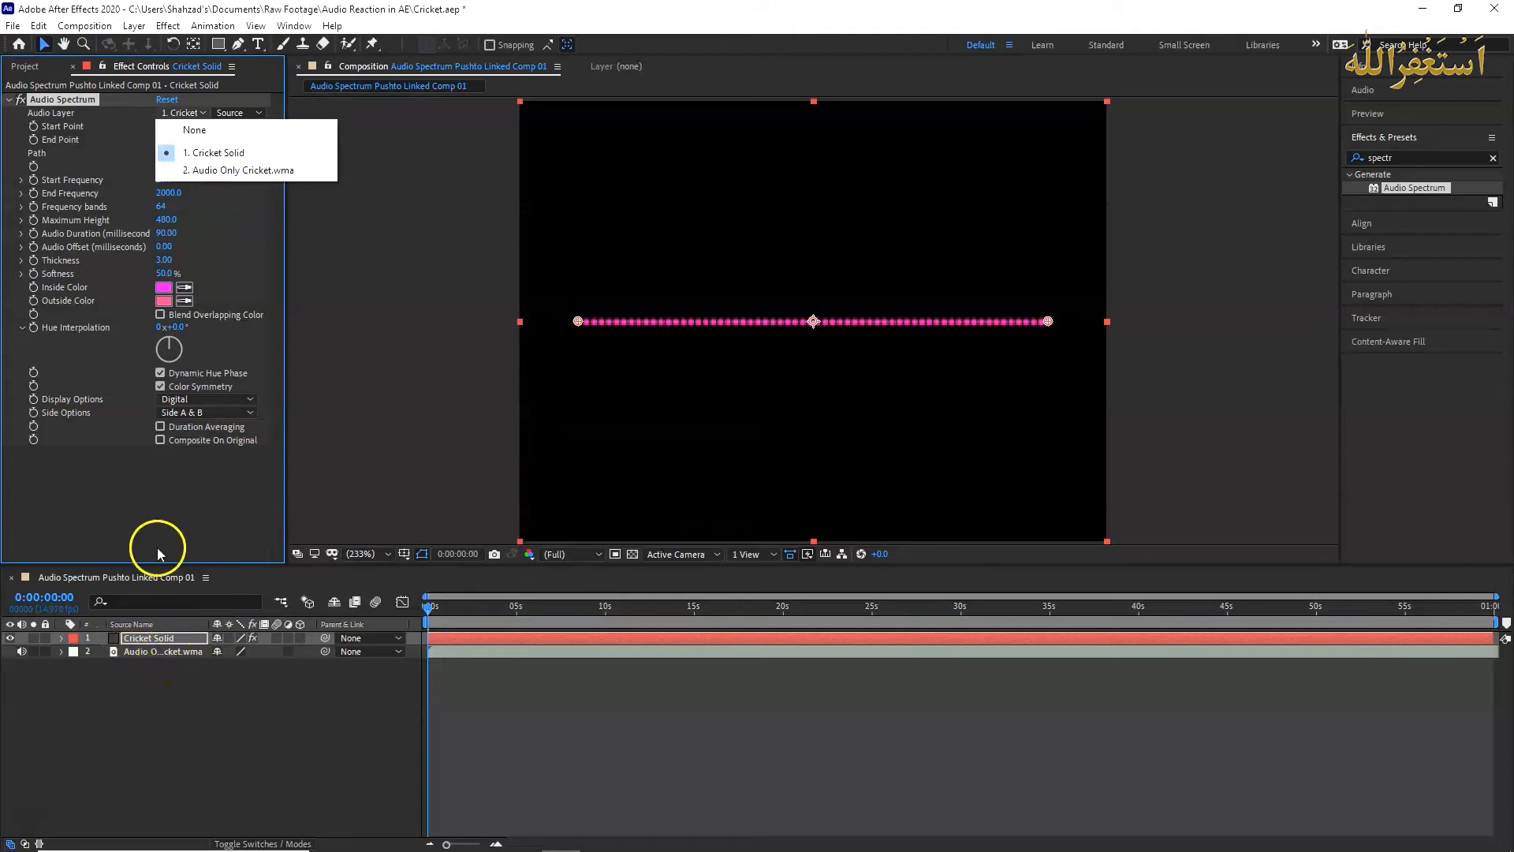
click(226, 169)
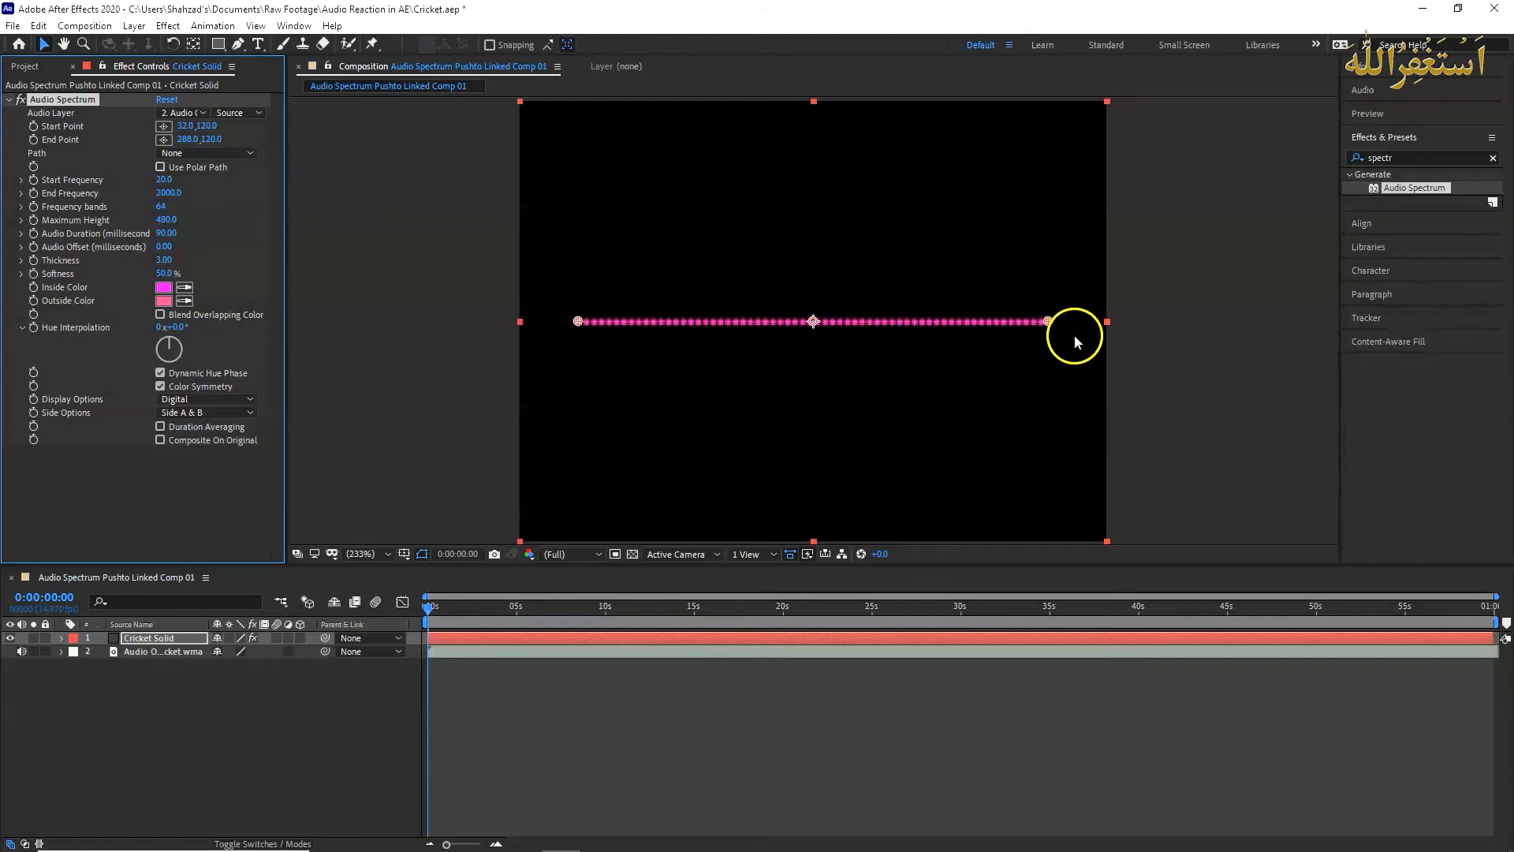
Stretch the spectrum across the full frame width, with start point 1.0, 120.0 and end point 319.0, 120.0
drag(184, 127, 211, 141)
click(211, 140)
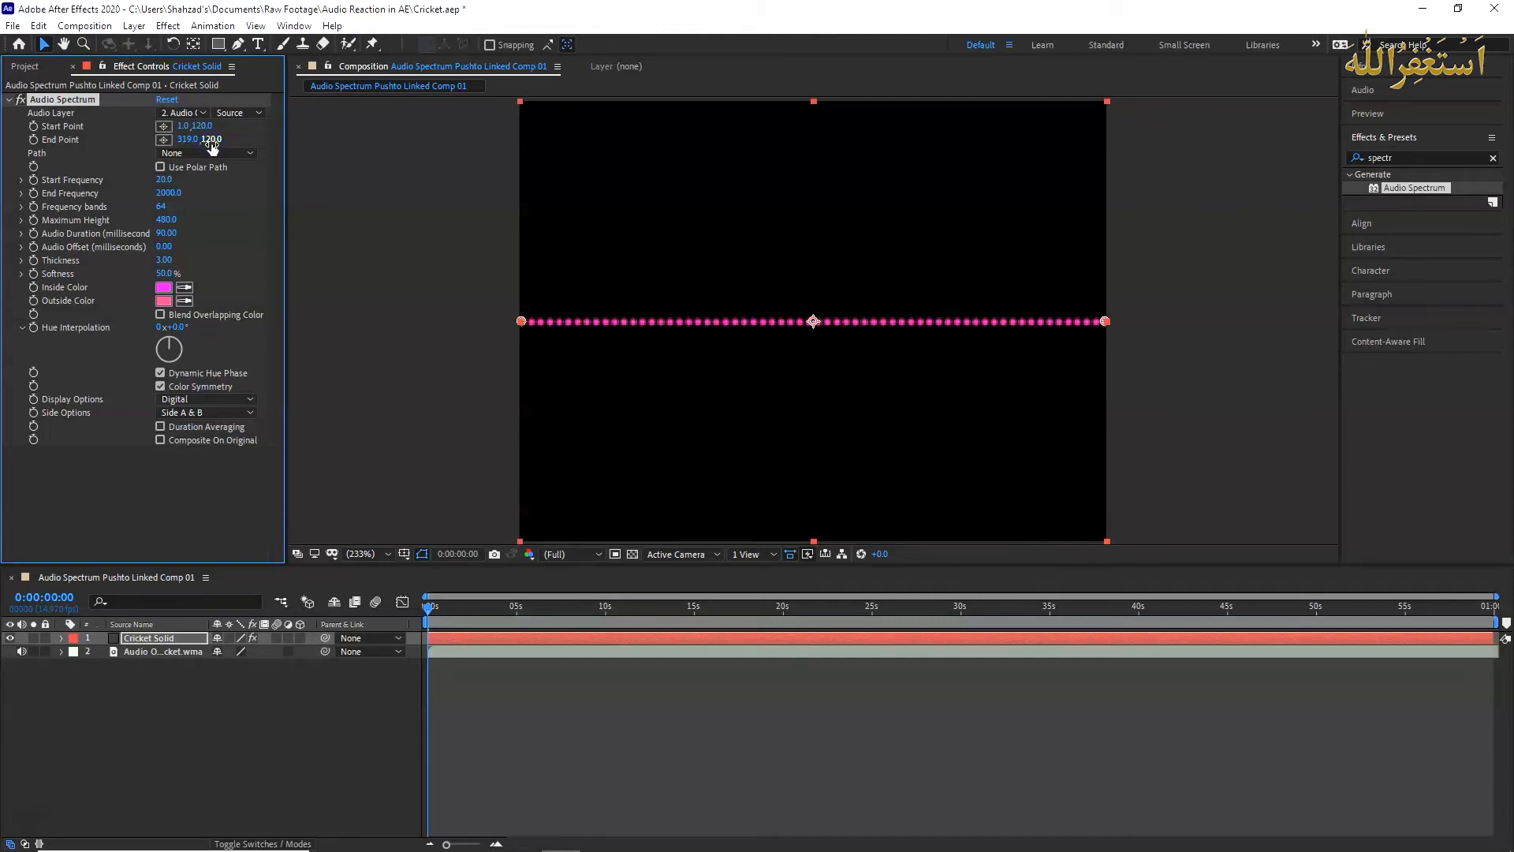
click(827, 301)
Set the spectrum's start frequency to 1000, end frequency to 5000 and frequency bands to 128
click(164, 180)
text(1000)
key(Return)
click(180, 192)
text(5000)
key(Return)
click(163, 207)
text(128)
key(Return)
Set the spectrum's maximum height to 1000 and its audio duration to 100 milliseconds
click(175, 214)
text(5000)
key(Return)
drag(164, 235, 171, 238)
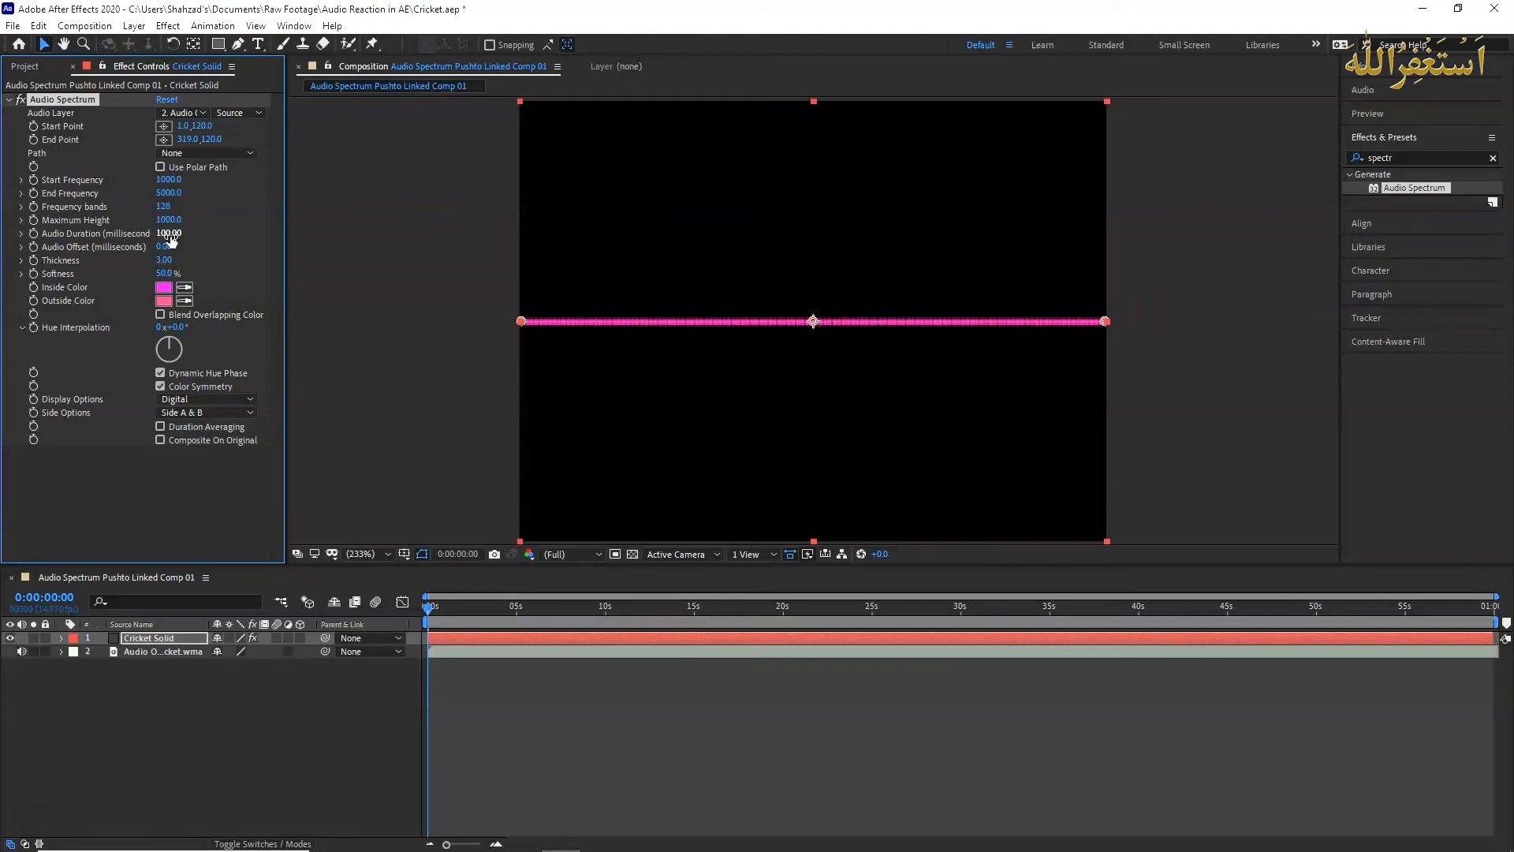
Set the spectrum's inside color to green (2BF93E) and its outside color to near-white (FEFEFE)
click(168, 290)
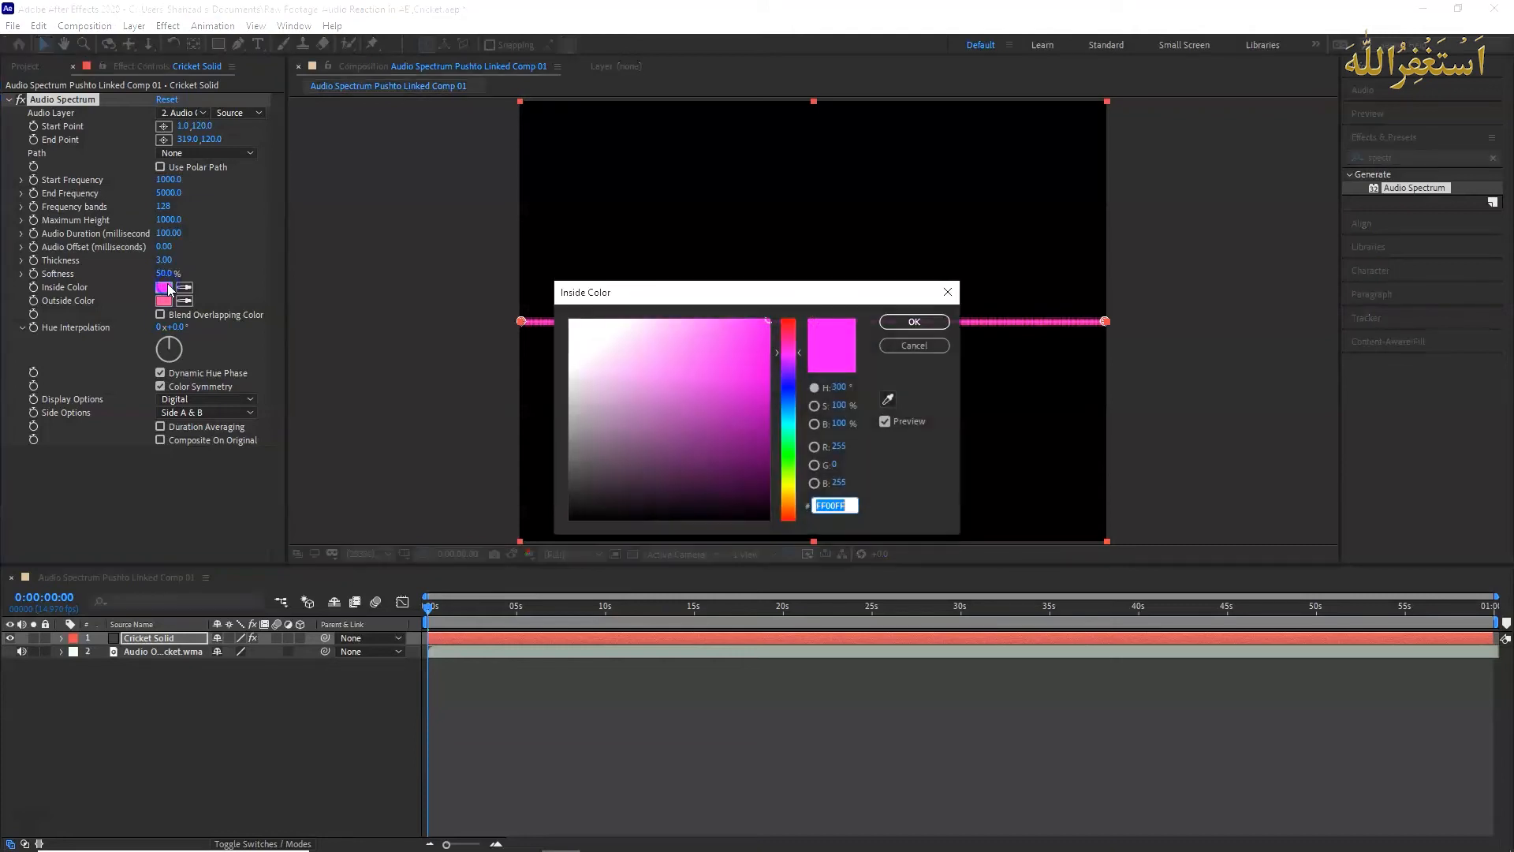
click(787, 450)
drag(740, 336, 734, 323)
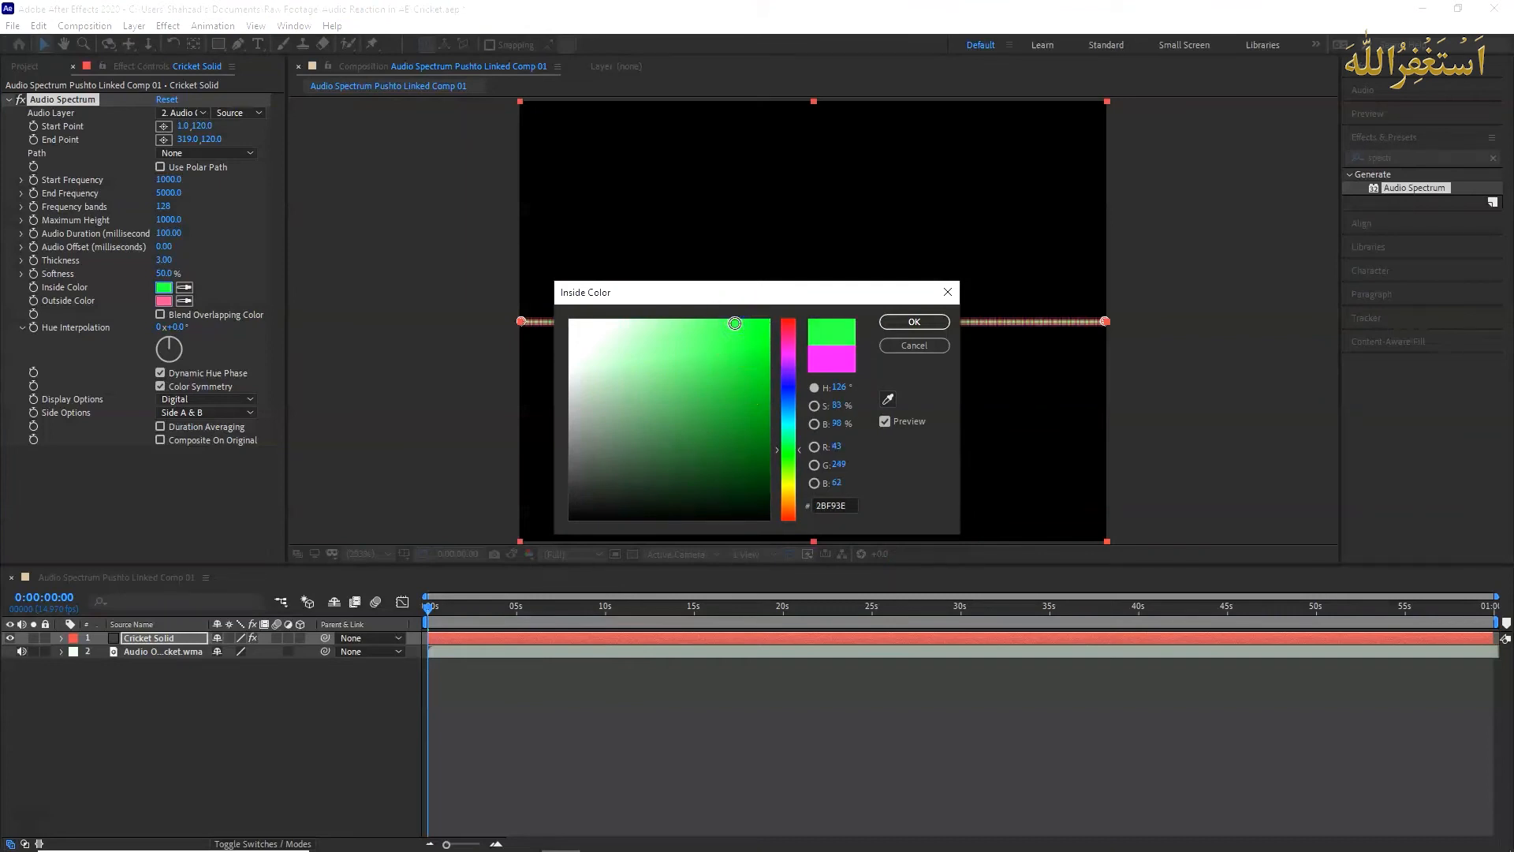
click(915, 322)
click(164, 300)
drag(798, 365, 557, 320)
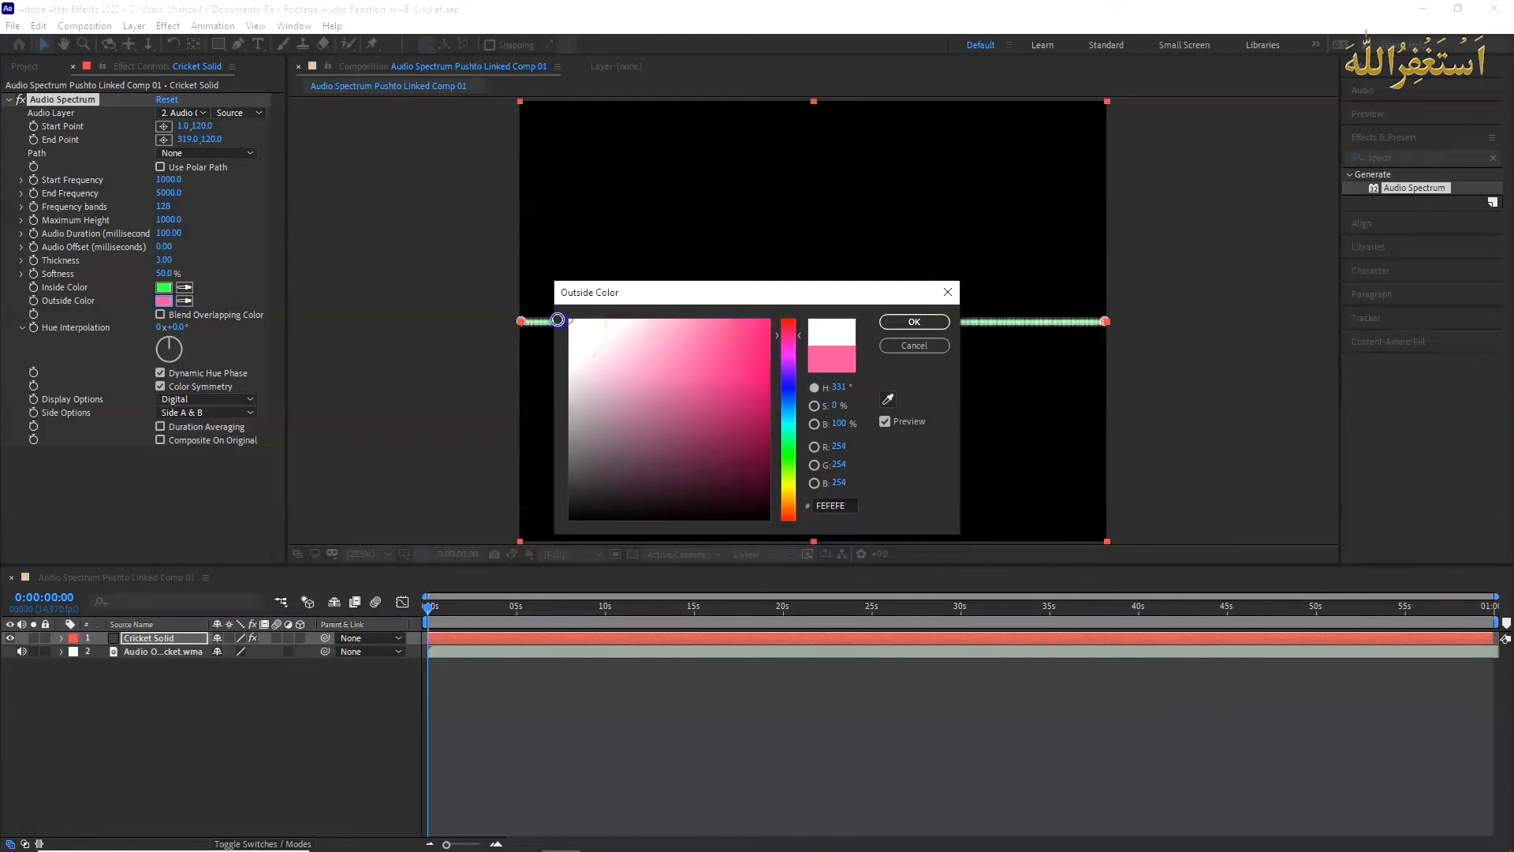
click(914, 322)
Set the spectrum's hue interpolation to 134°, softness to 59% and thickness to 4.50
drag(177, 352, 178, 359)
mouse_move(164, 273)
mouse_down()
mouse_move(182, 272)
mouse_move(168, 261)
mouse_up()
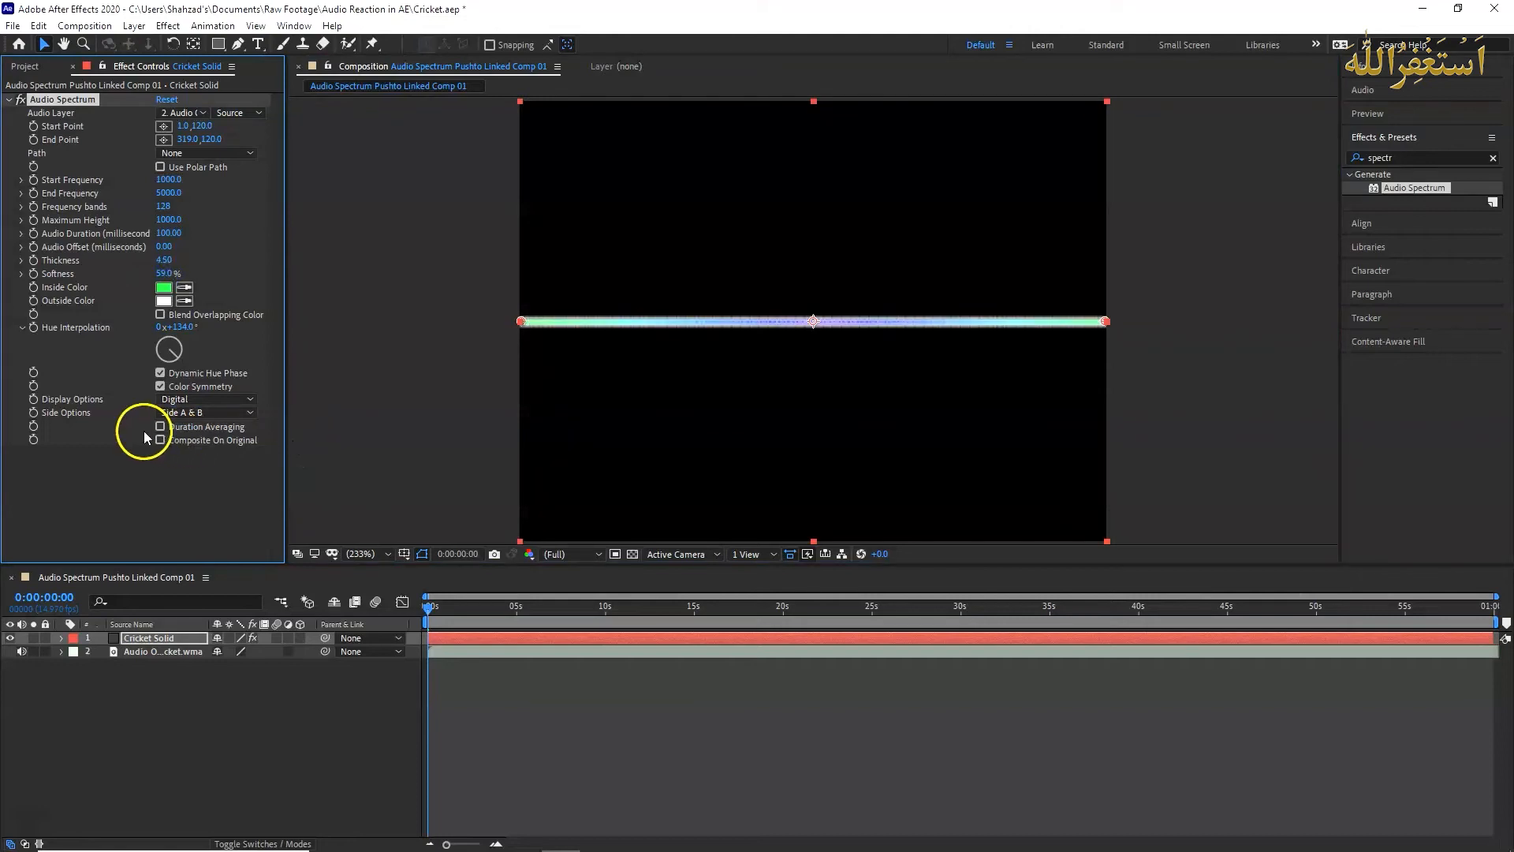
Check the spectrum's side options, try the Analog dots display option and restore Digital
click(248, 411)
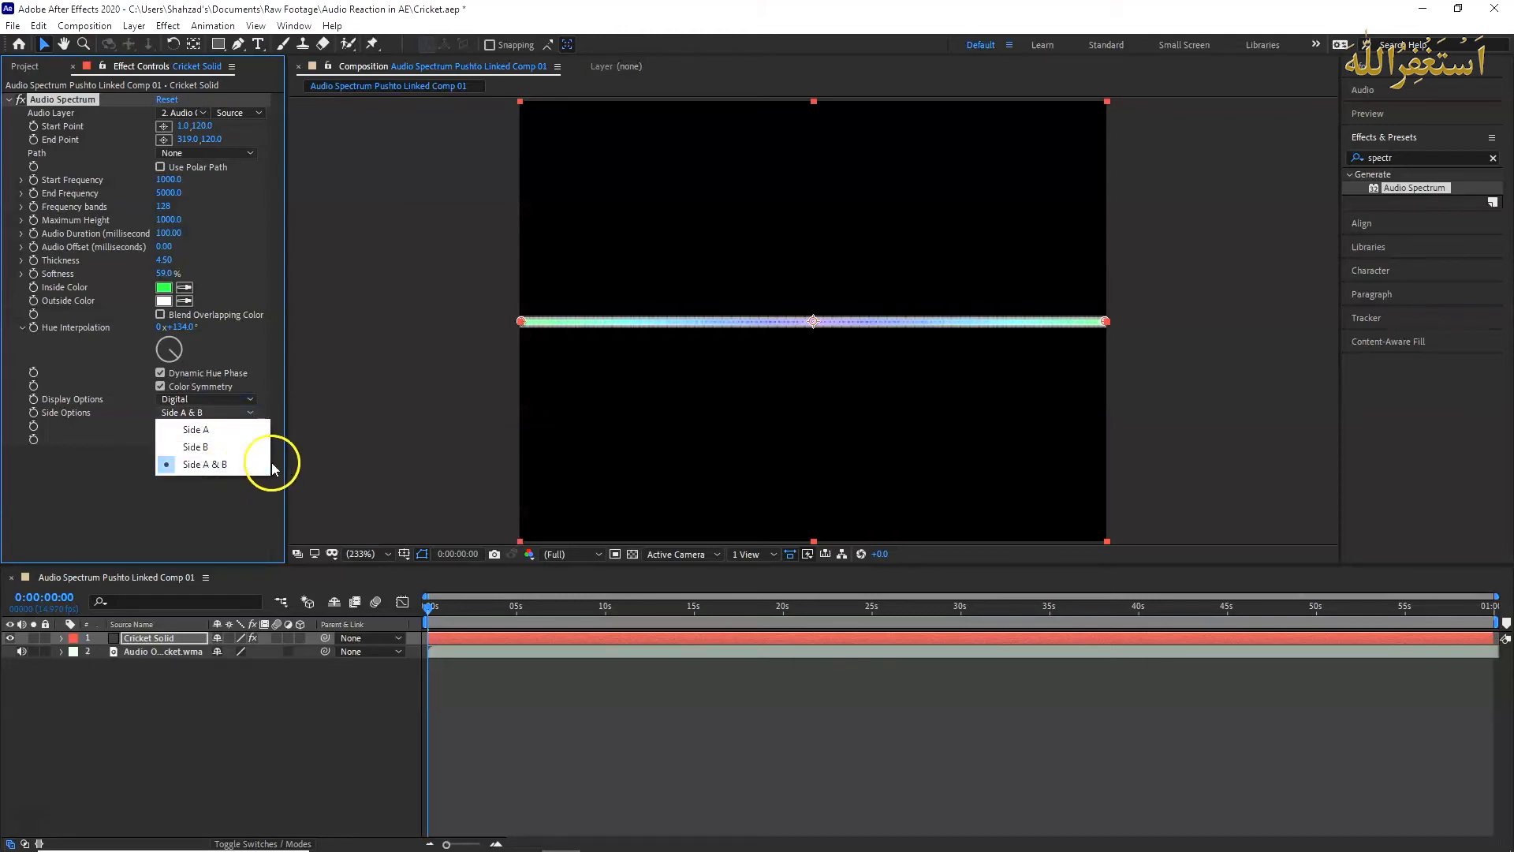
click(300, 383)
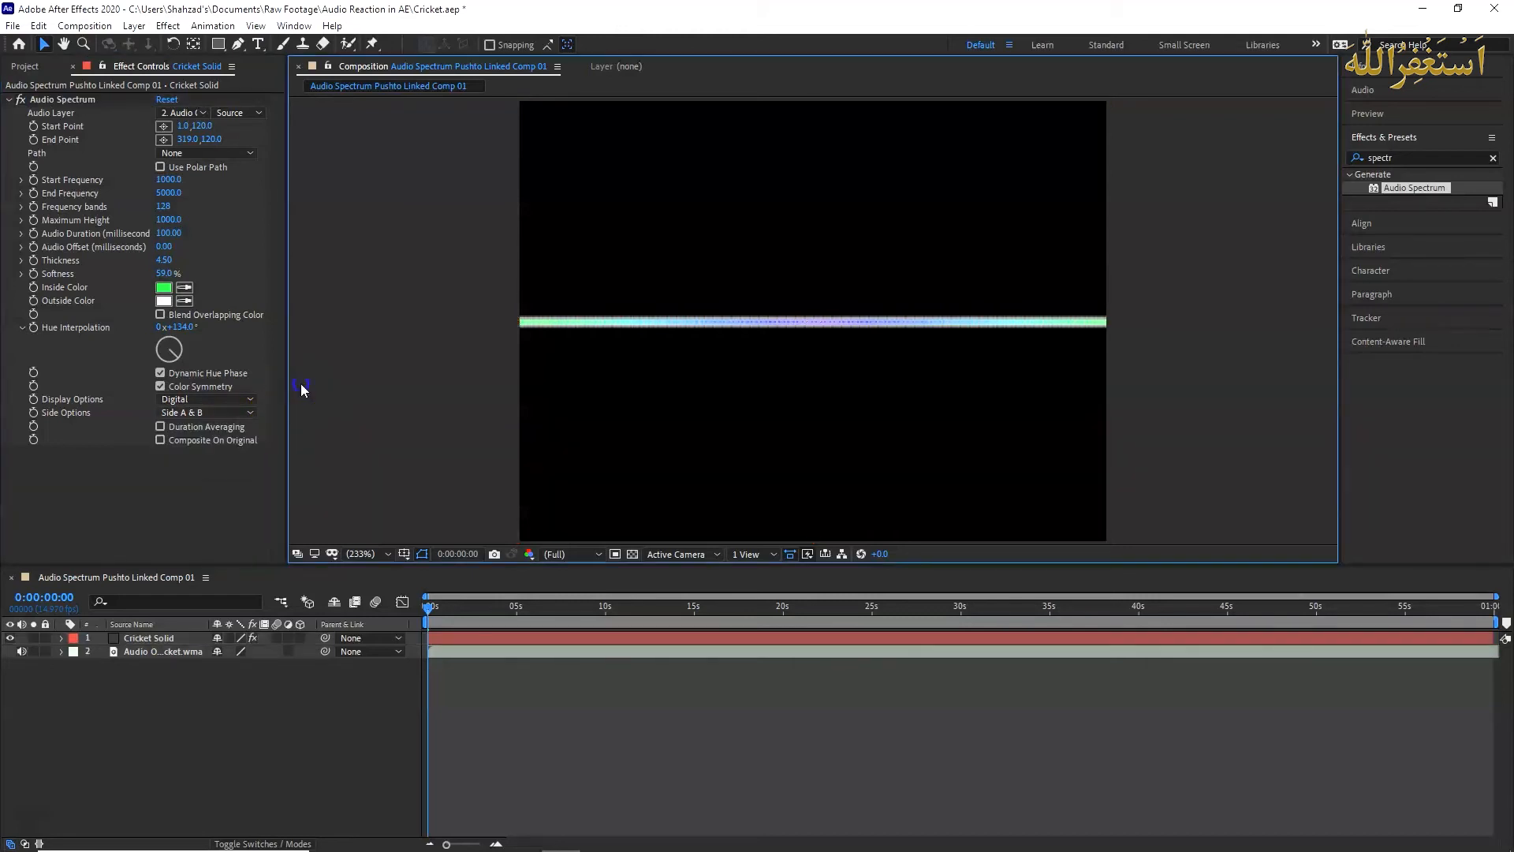
click(242, 401)
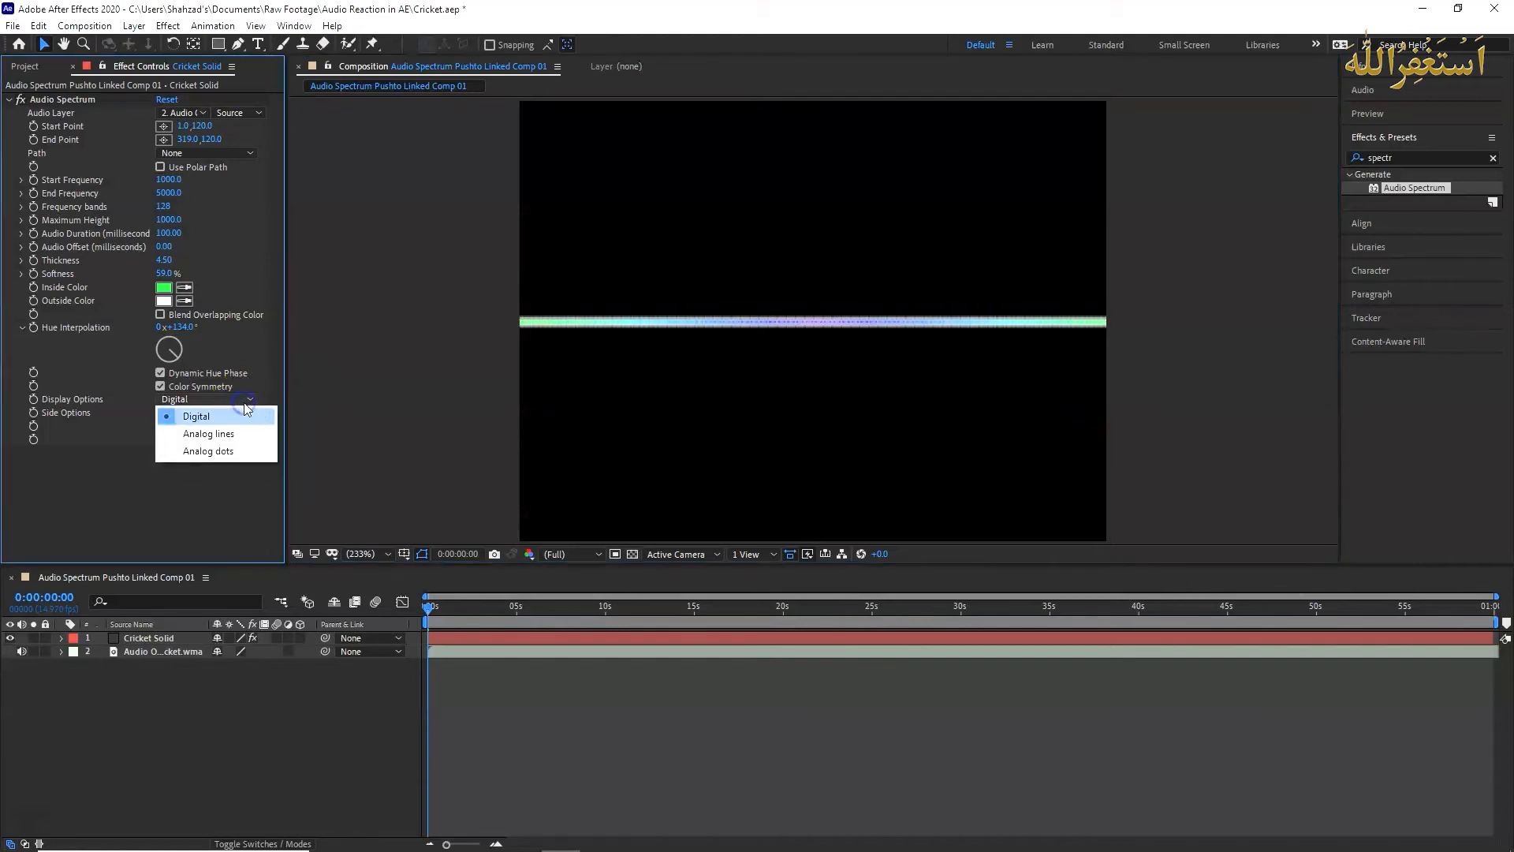
click(243, 450)
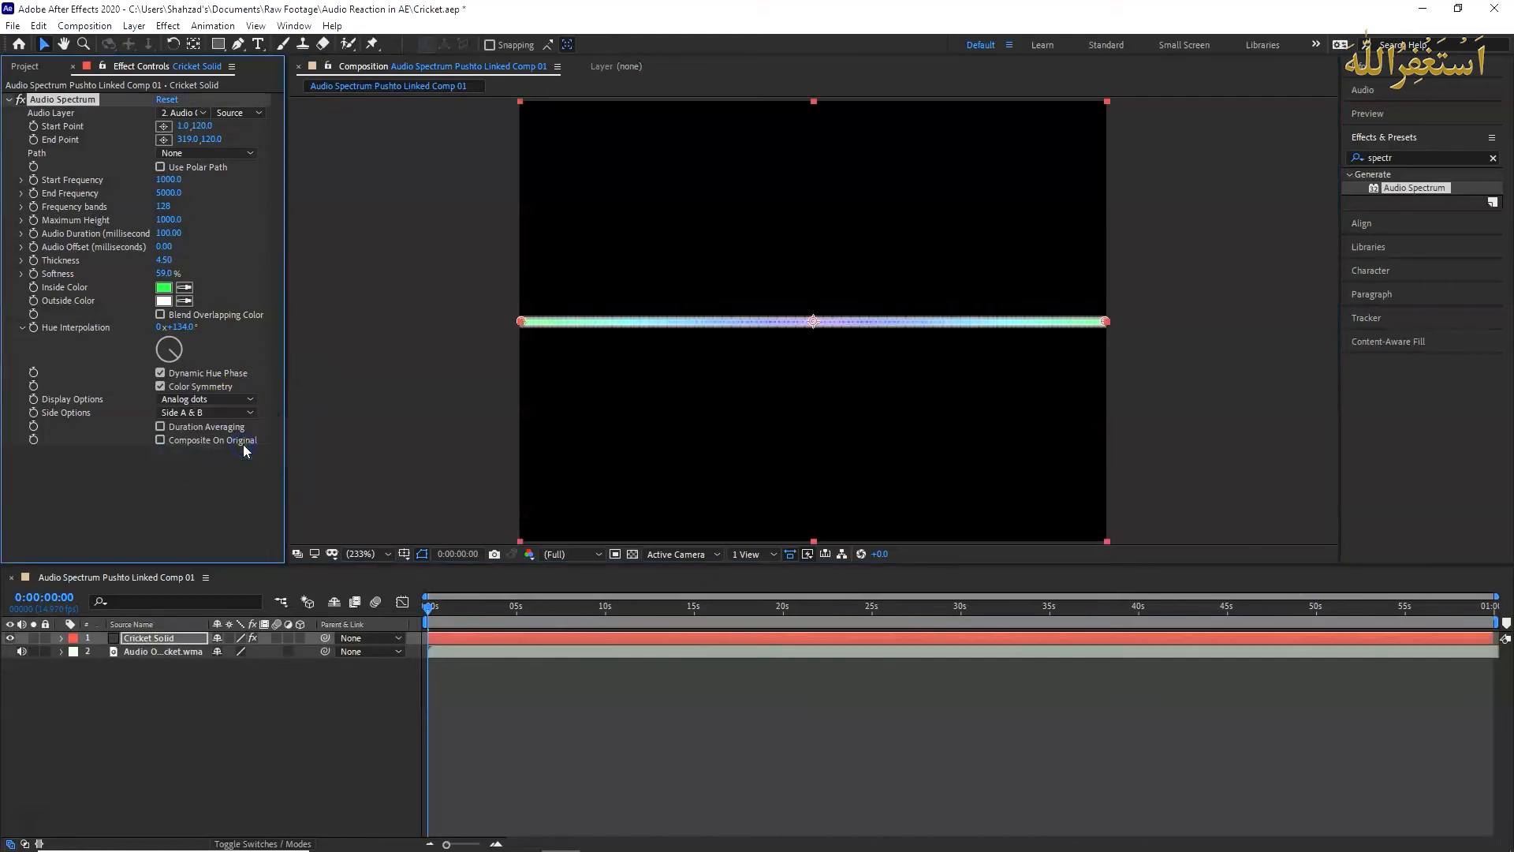
click(241, 399)
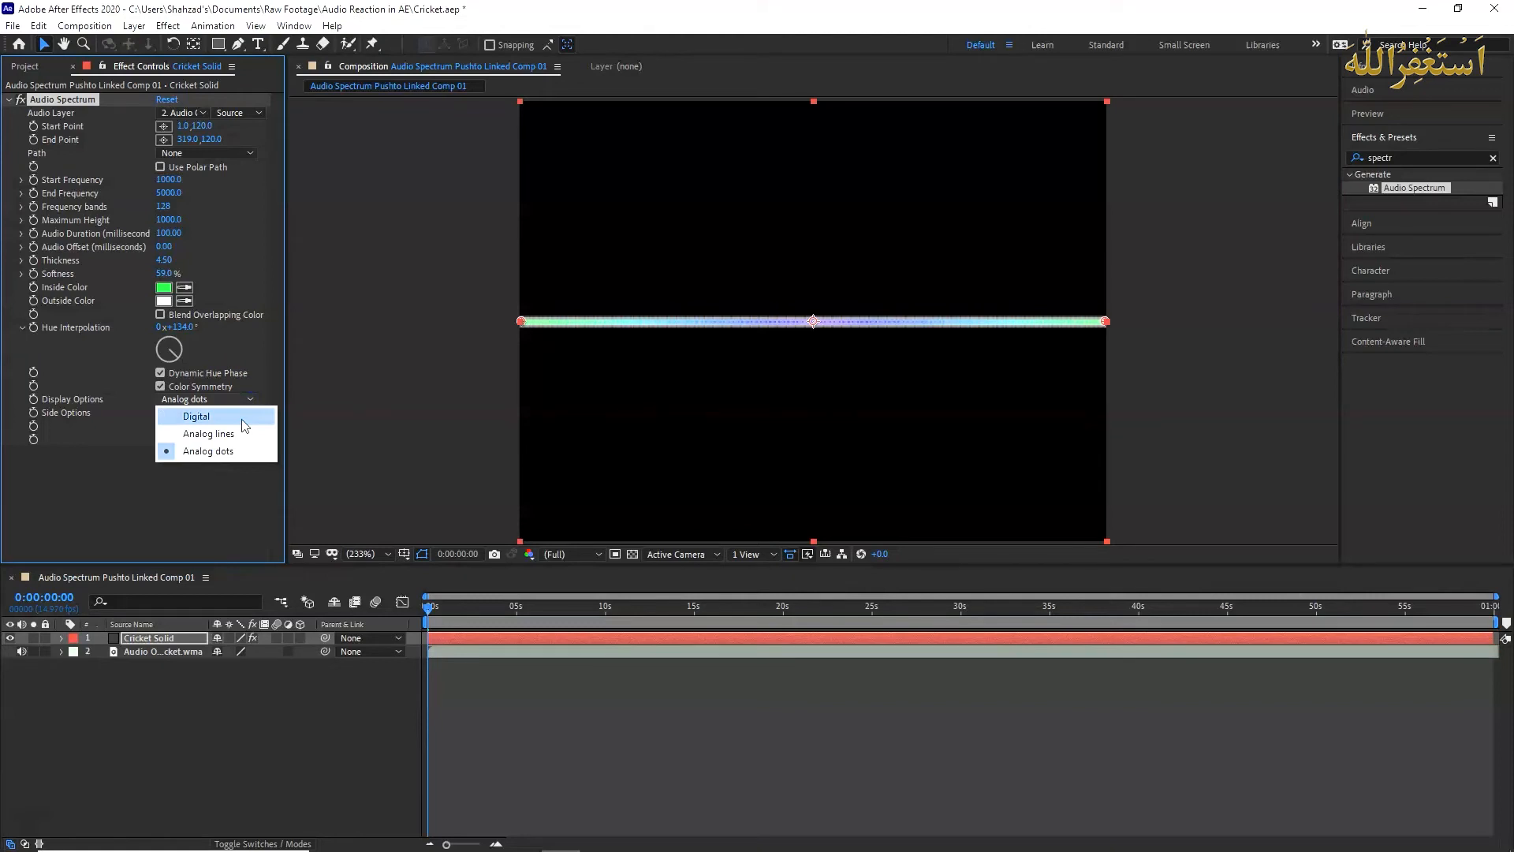
click(243, 418)
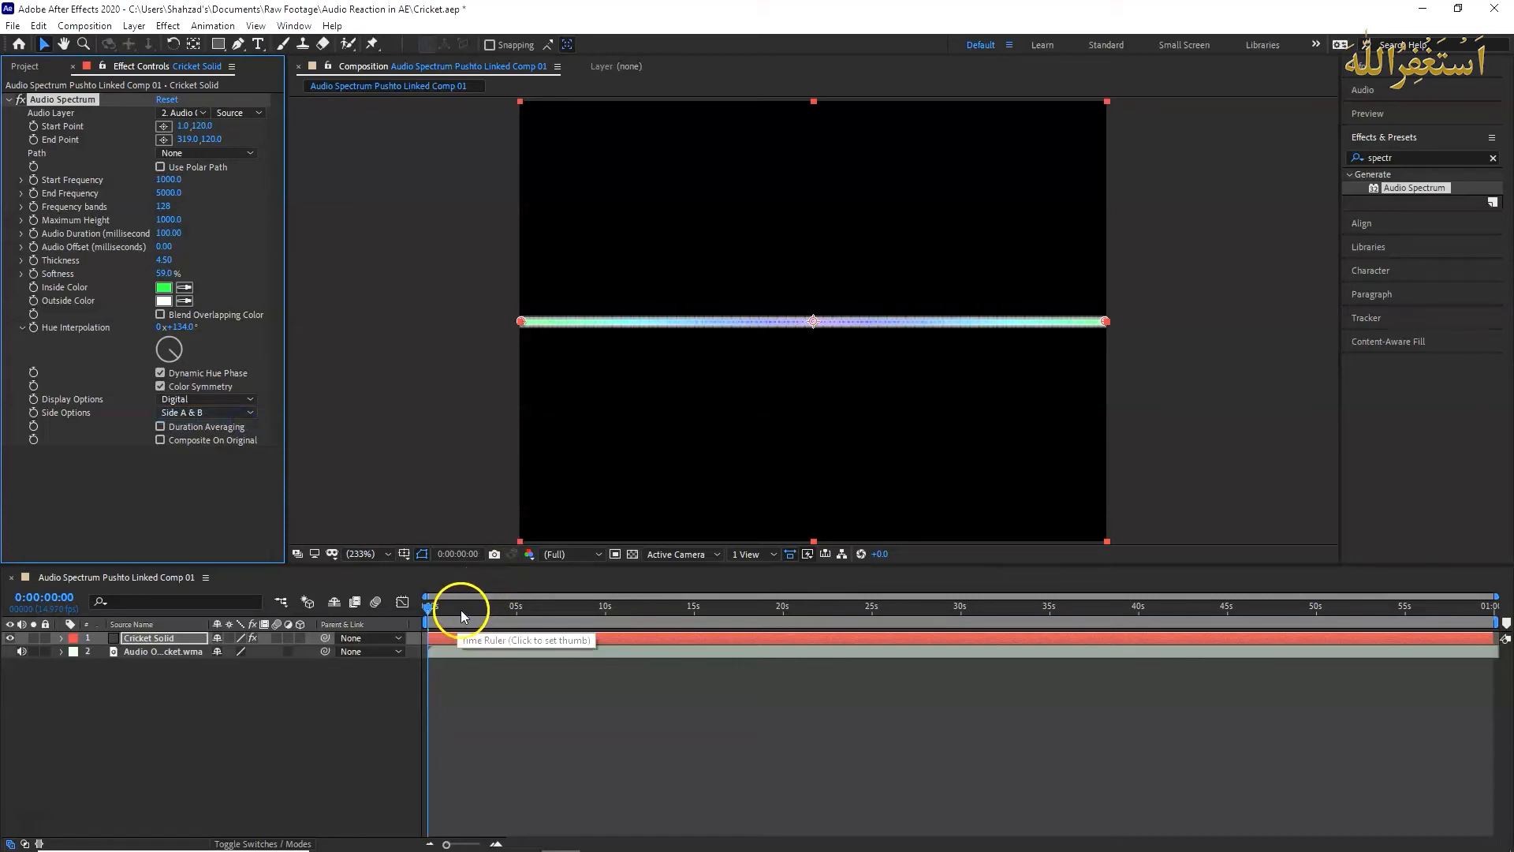
Preview the audio spectrum animation, moving through the composition to about 26 seconds
click(452, 608)
key(space)
drag(458, 611, 907, 616)
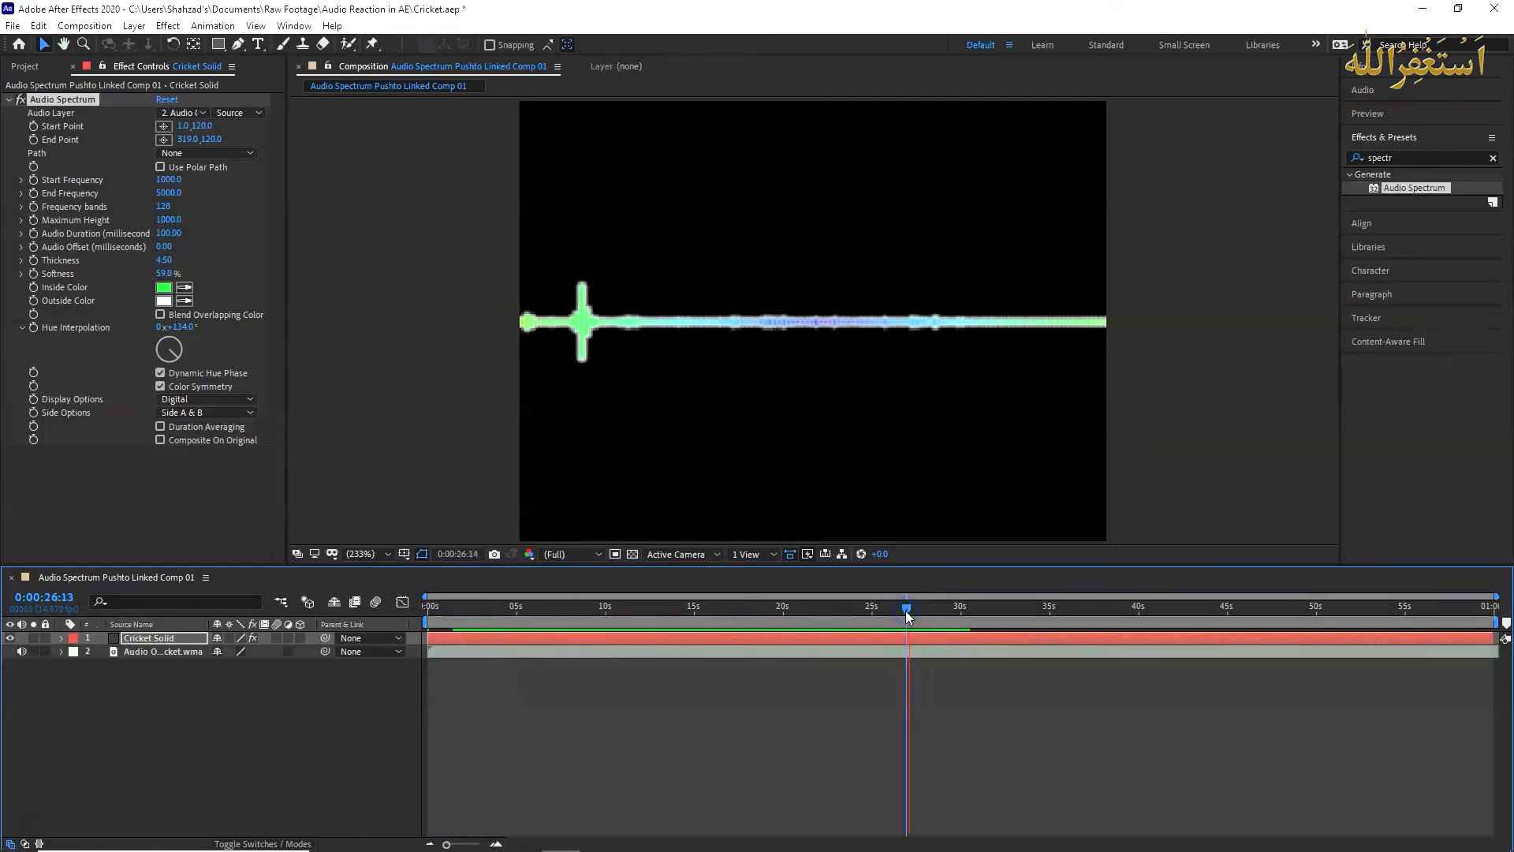
key(space)
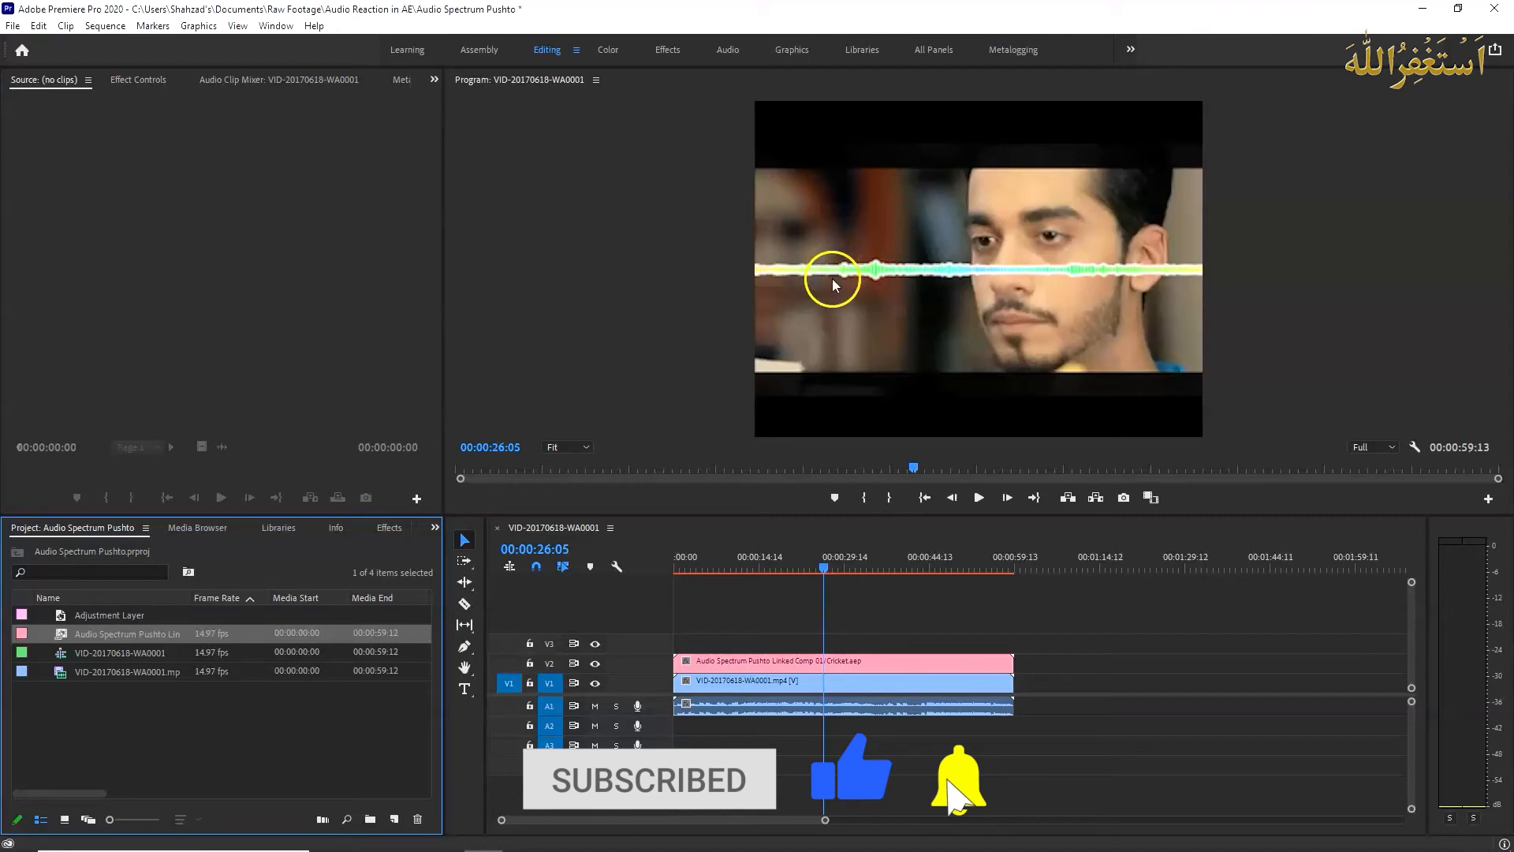
In Premiere Pro, move the linked spectrum clip on V2 below the picture by setting its vertical position to 211
click(740, 666)
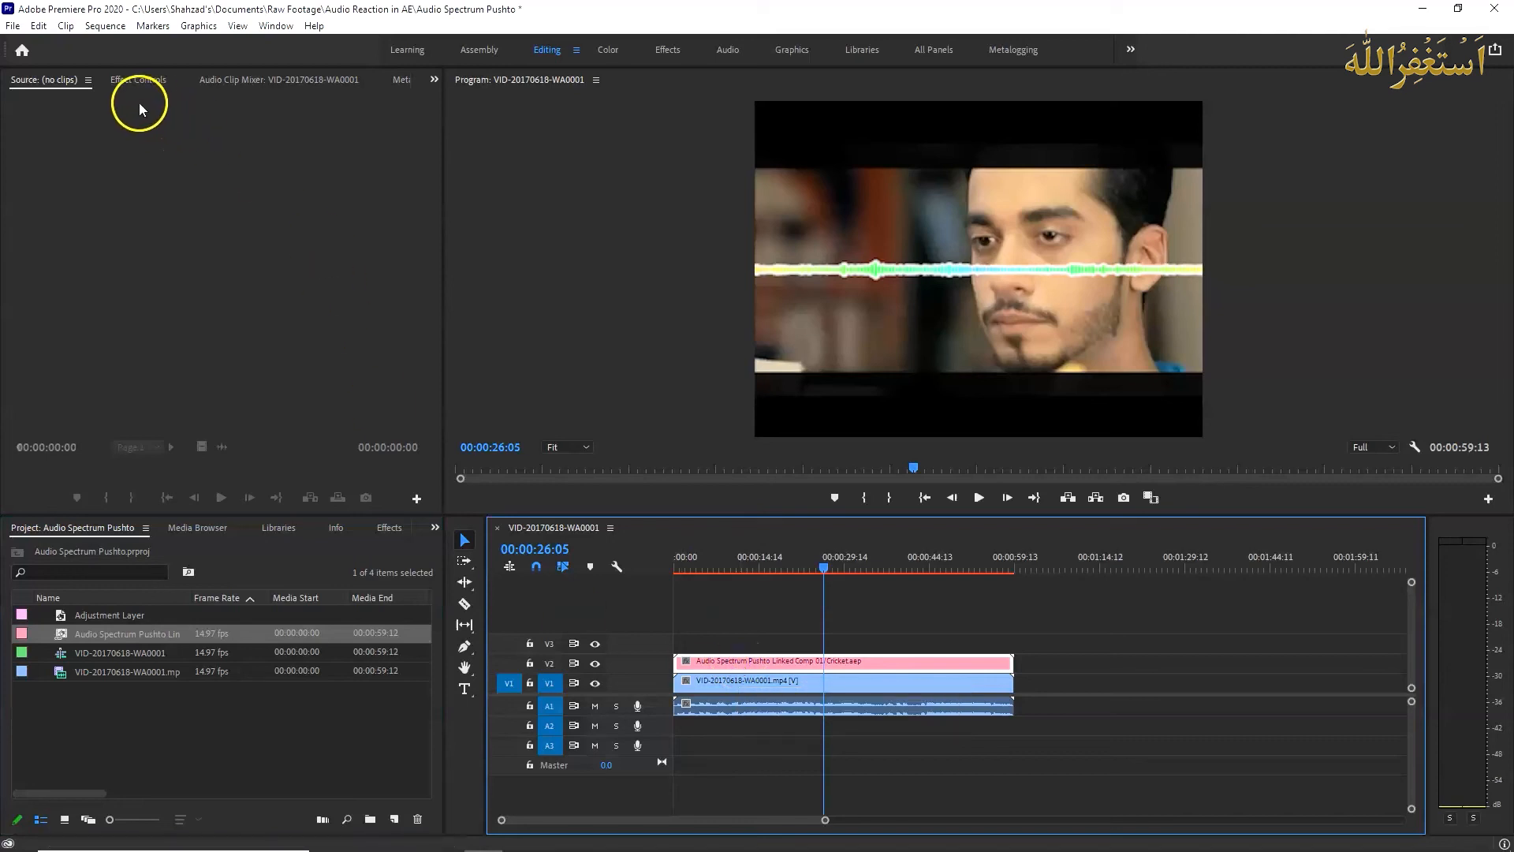
click(141, 84)
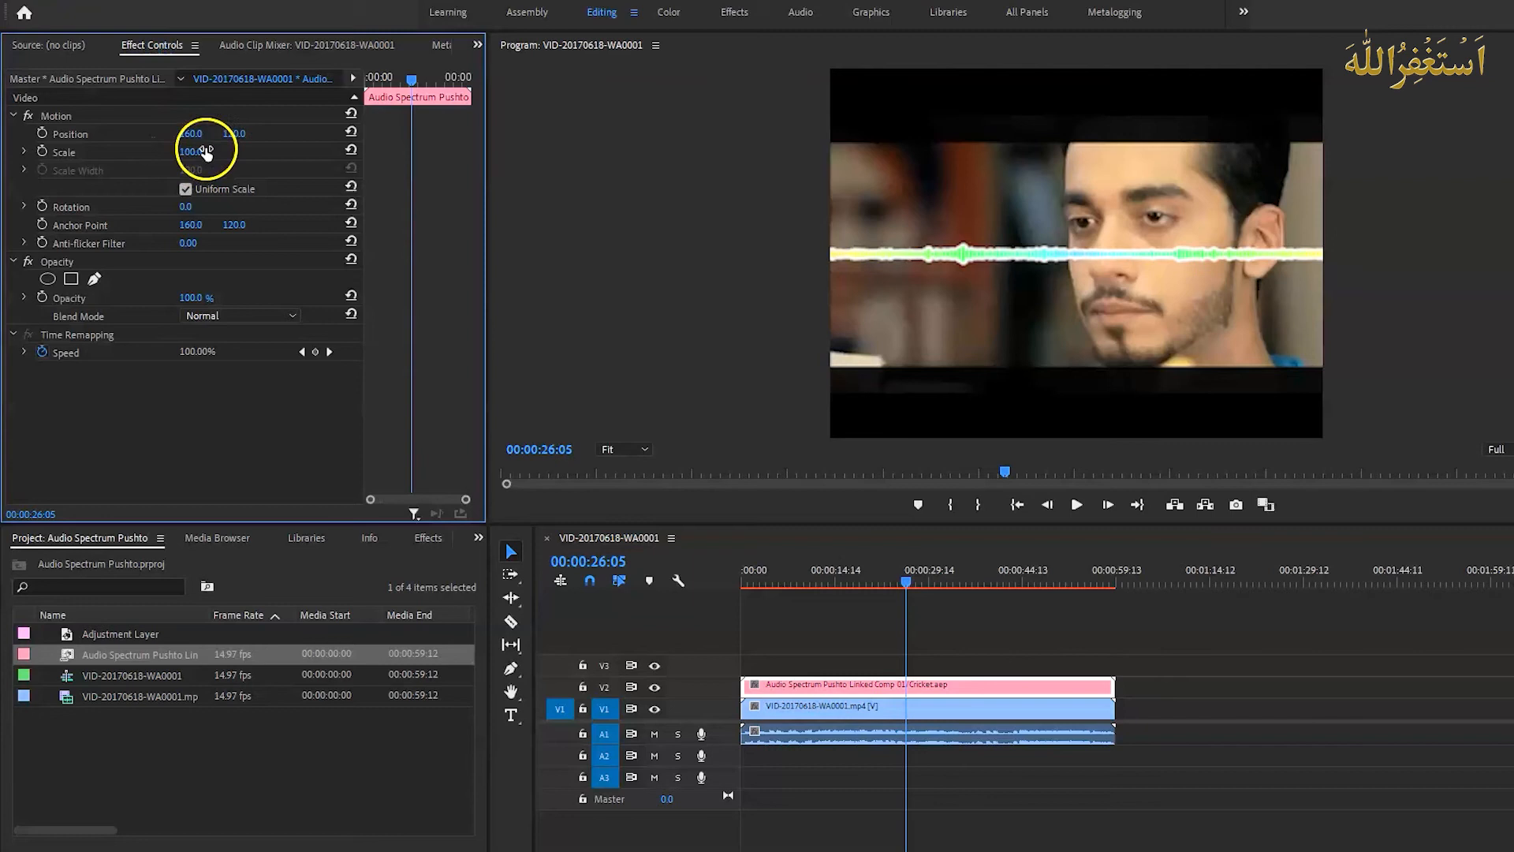
click(234, 134)
drag(300, 131, 387, 137)
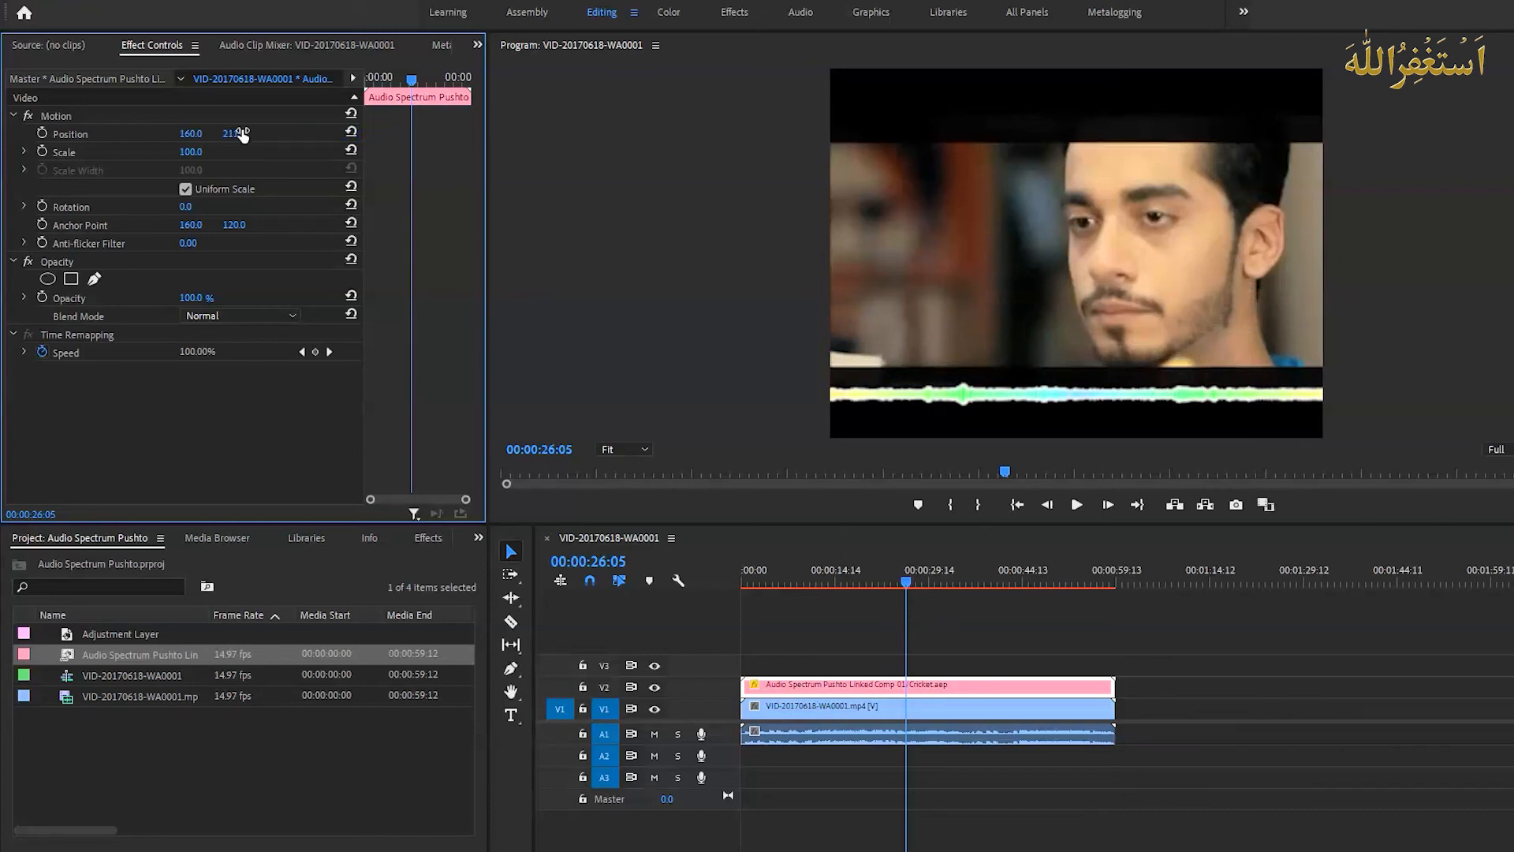
Try scaling the spectrum clip to 90, then restore its scale to 100
click(201, 152)
text(90)
key(Return)
click(199, 154)
text(10)
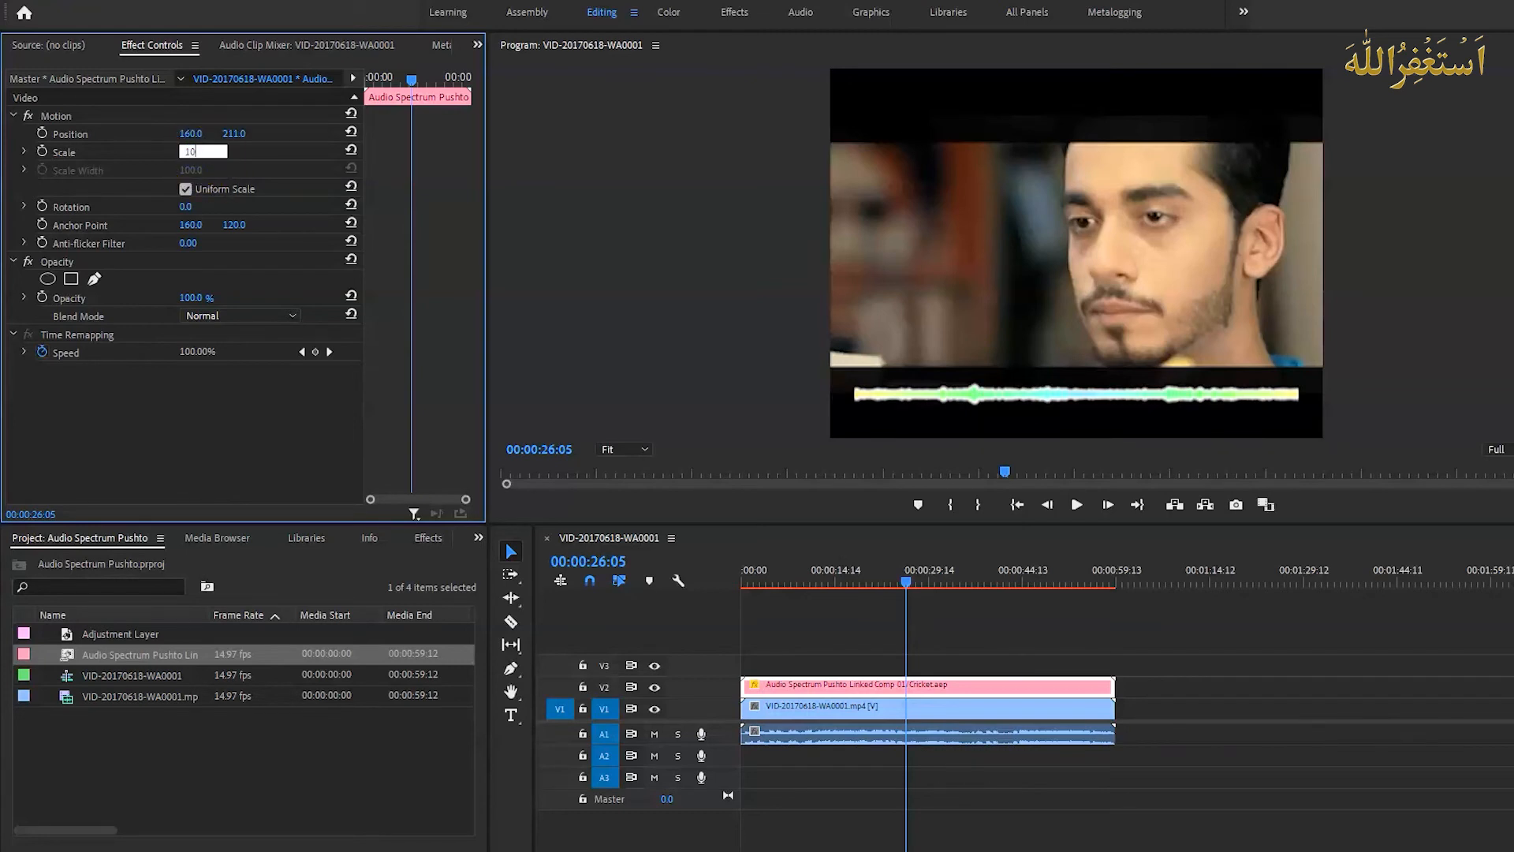
text(0)
key(Return)
Try rotating the spectrum clip slightly counterclockwise, then reset its rotation to 0
click(197, 140)
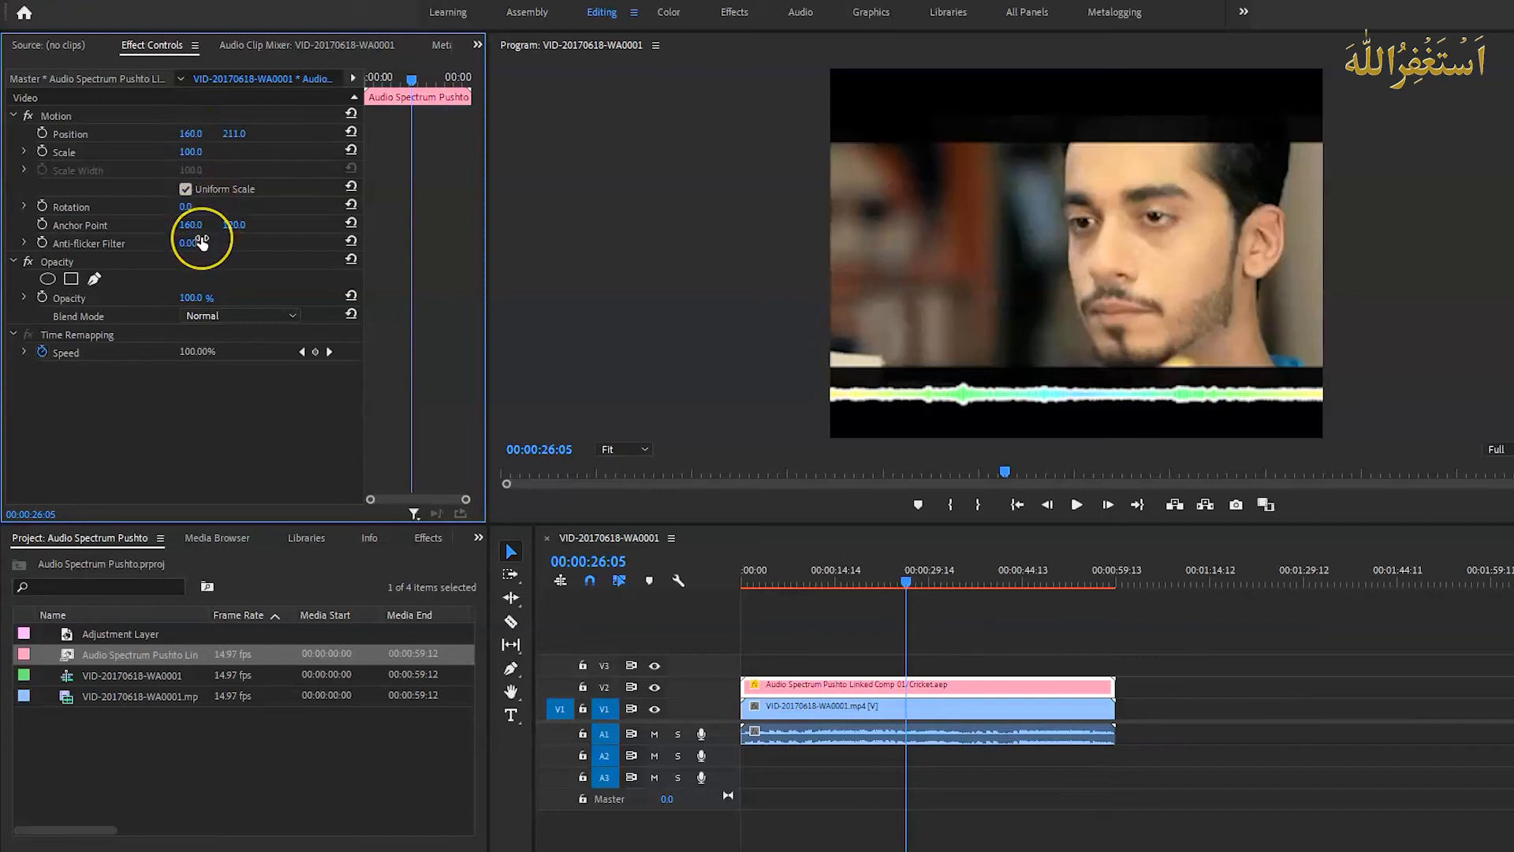
mouse_move(189, 211)
mouse_down()
mouse_move(217, 209)
mouse_move(191, 206)
mouse_up()
click(191, 206)
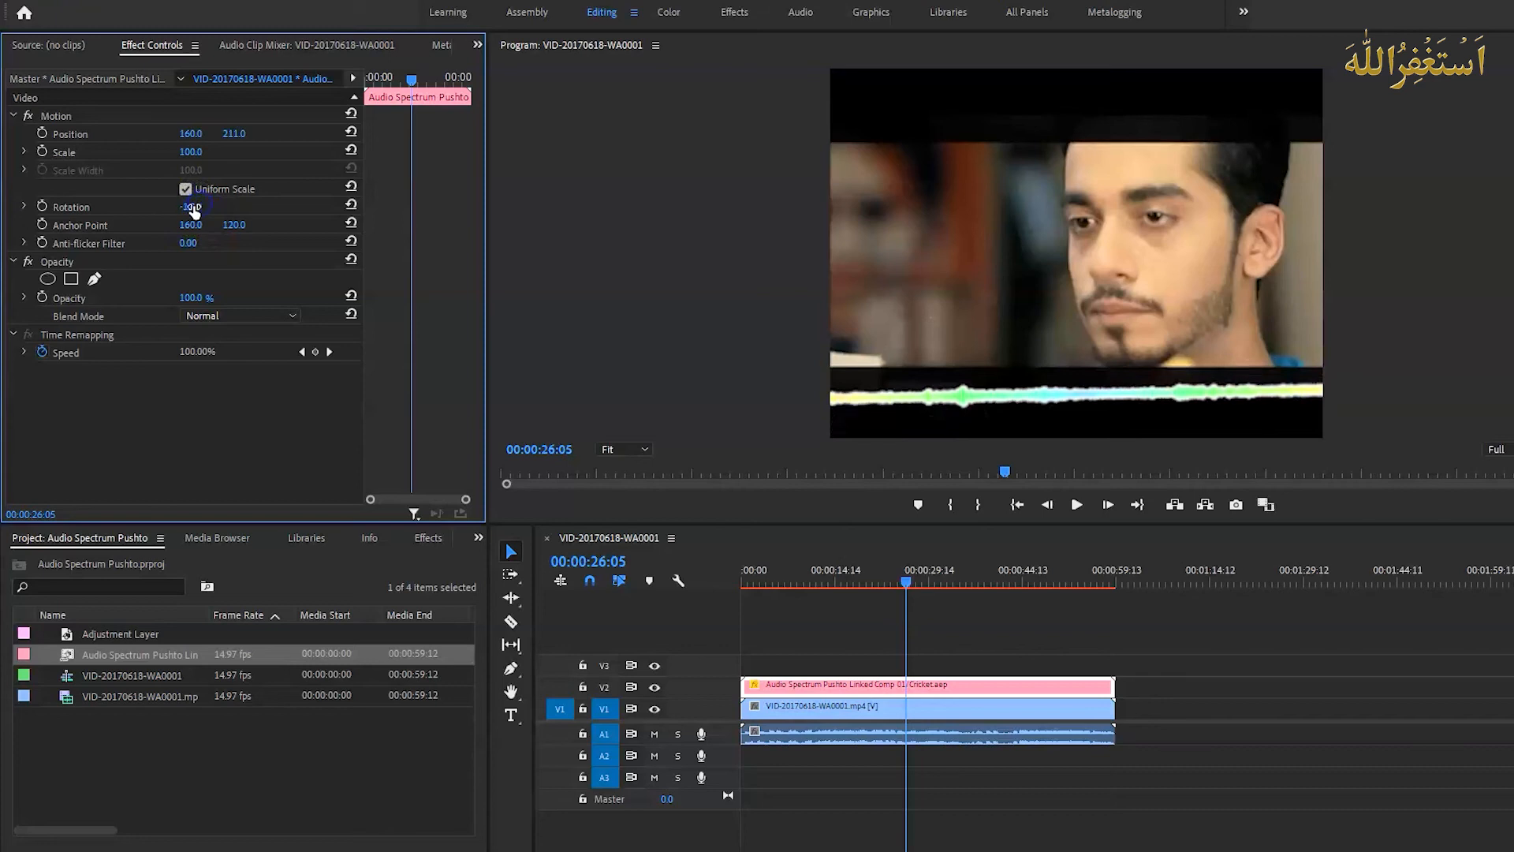
text(0)
key(Return)
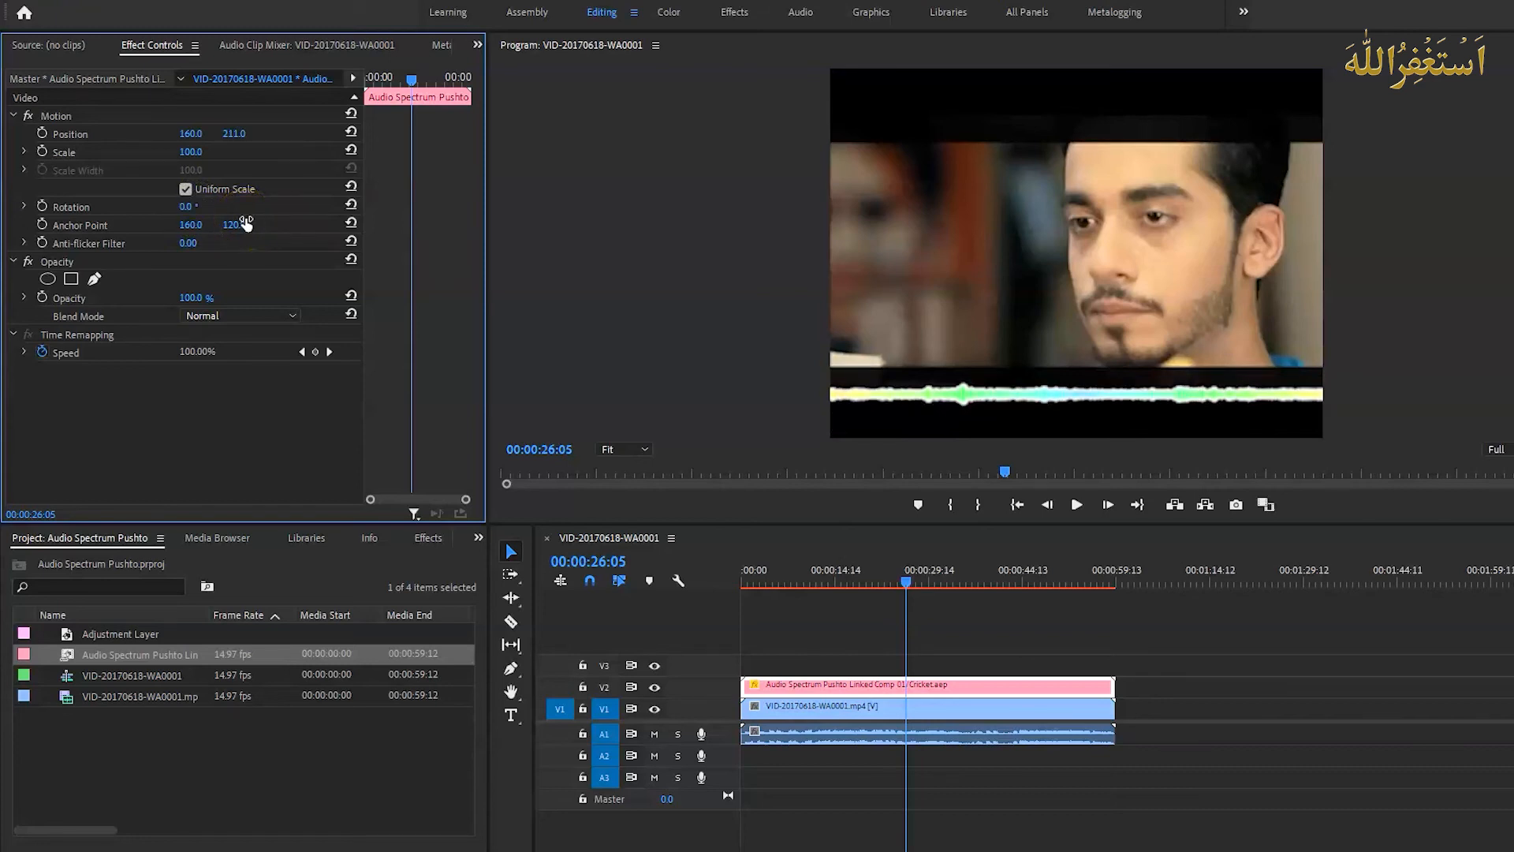
Play the sequence from about 26 seconds onward to review the spectrum overlay moving with the audio
click(245, 238)
click(906, 583)
key(space)
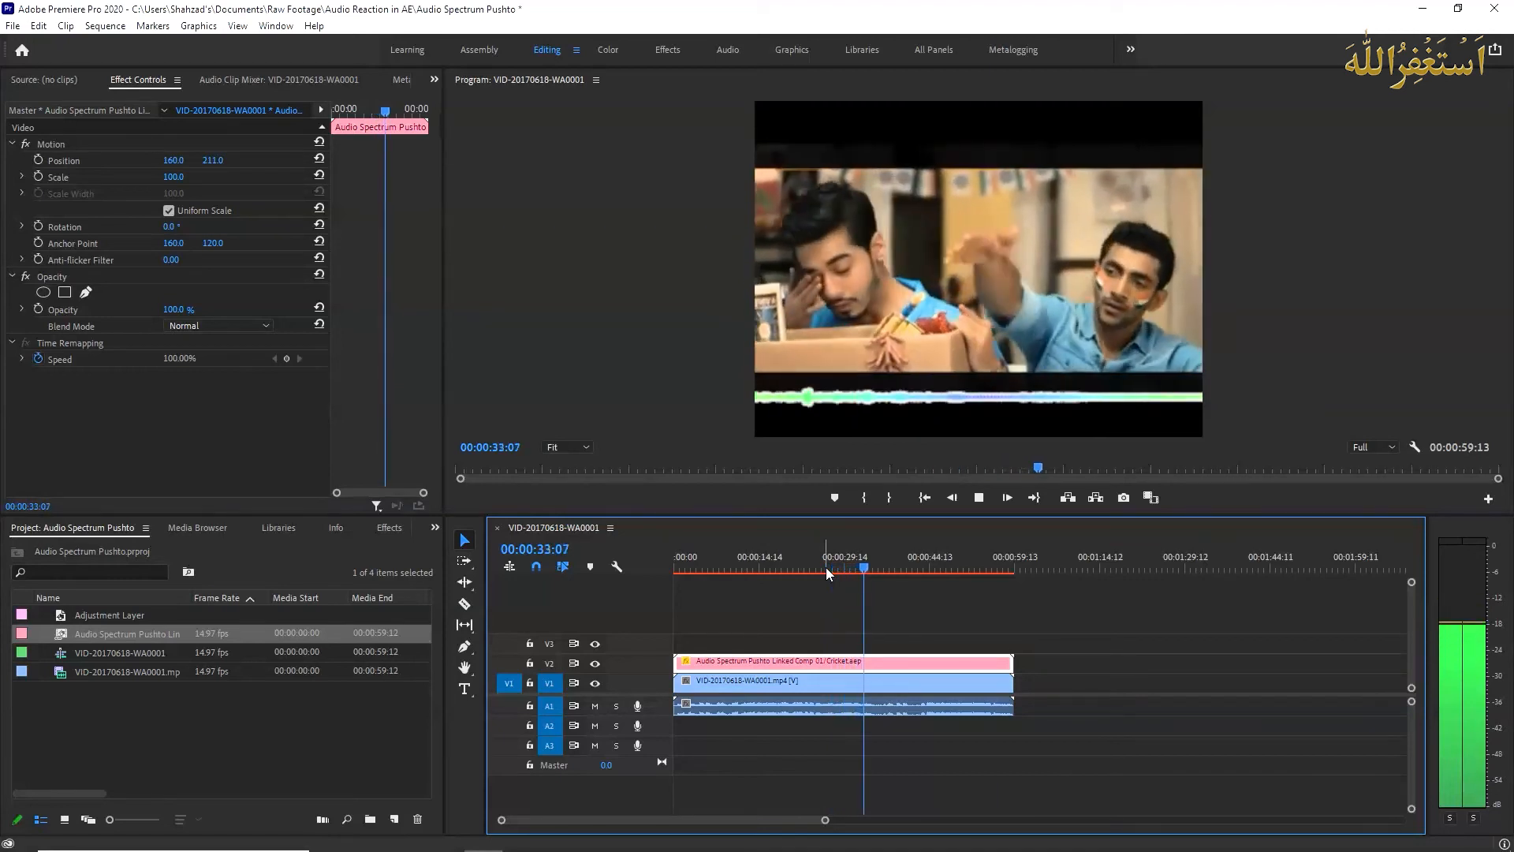
key(space)
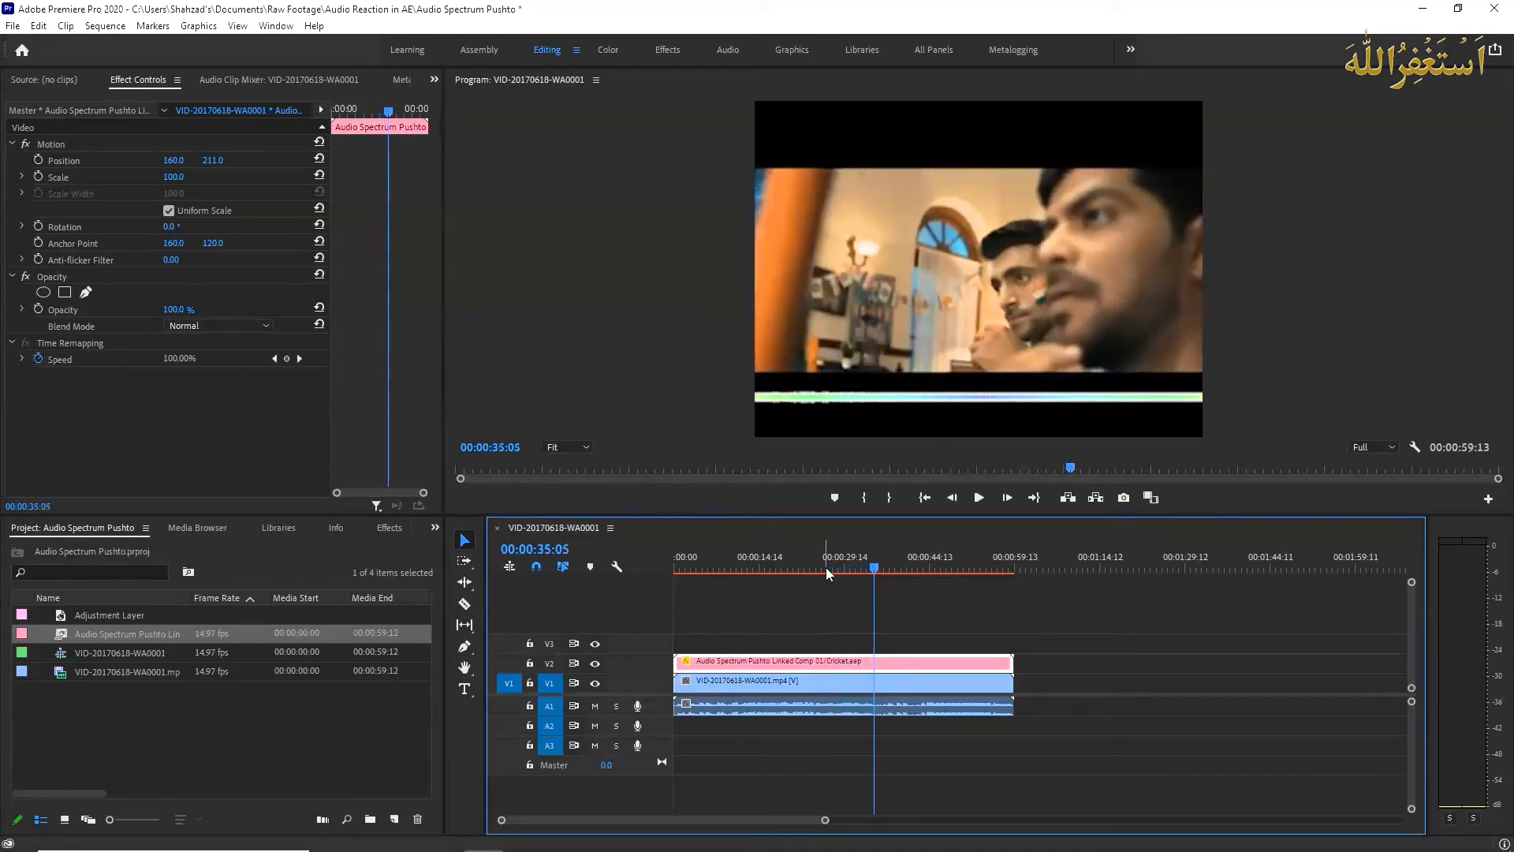
drag(873, 564, 892, 565)
key(space)
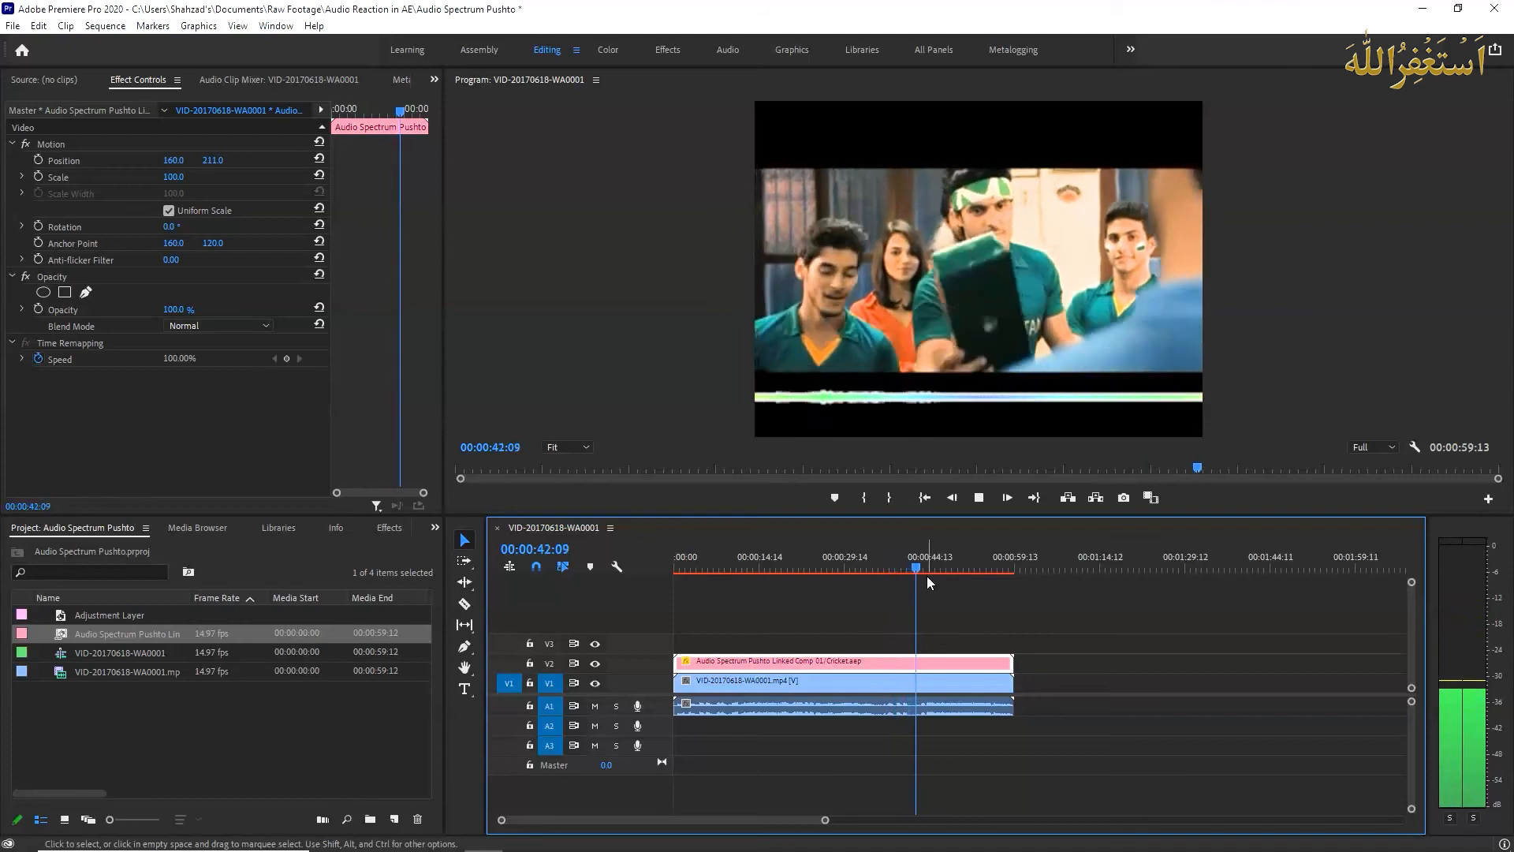
click(626, 543)
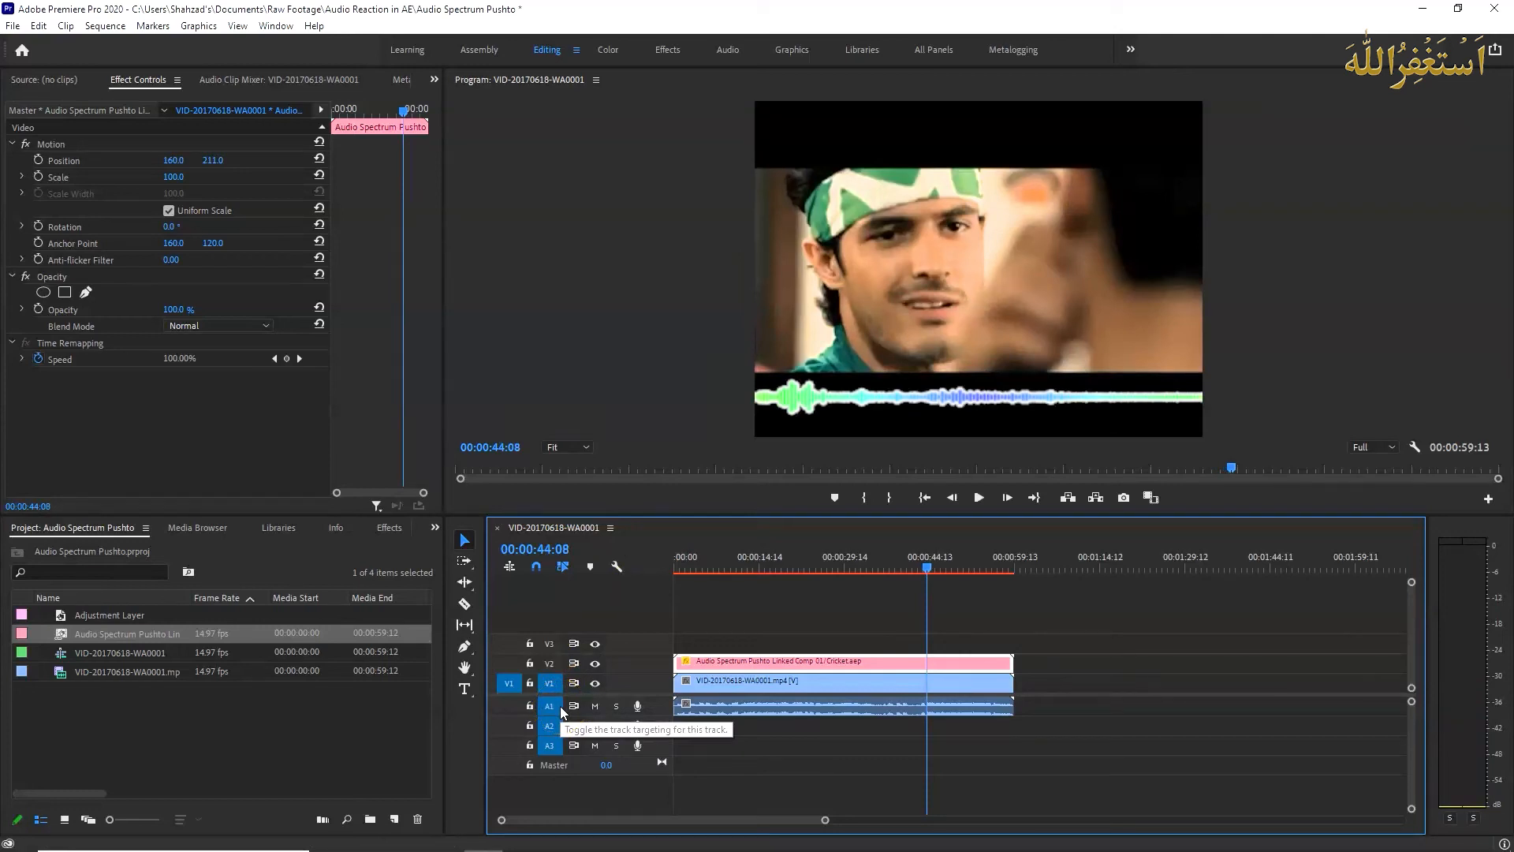
click(560, 758)
Switch to After Effects and set the Audio Spectrum effect's End Frequency to 10000 and its Start Frequency to 20
click(534, 835)
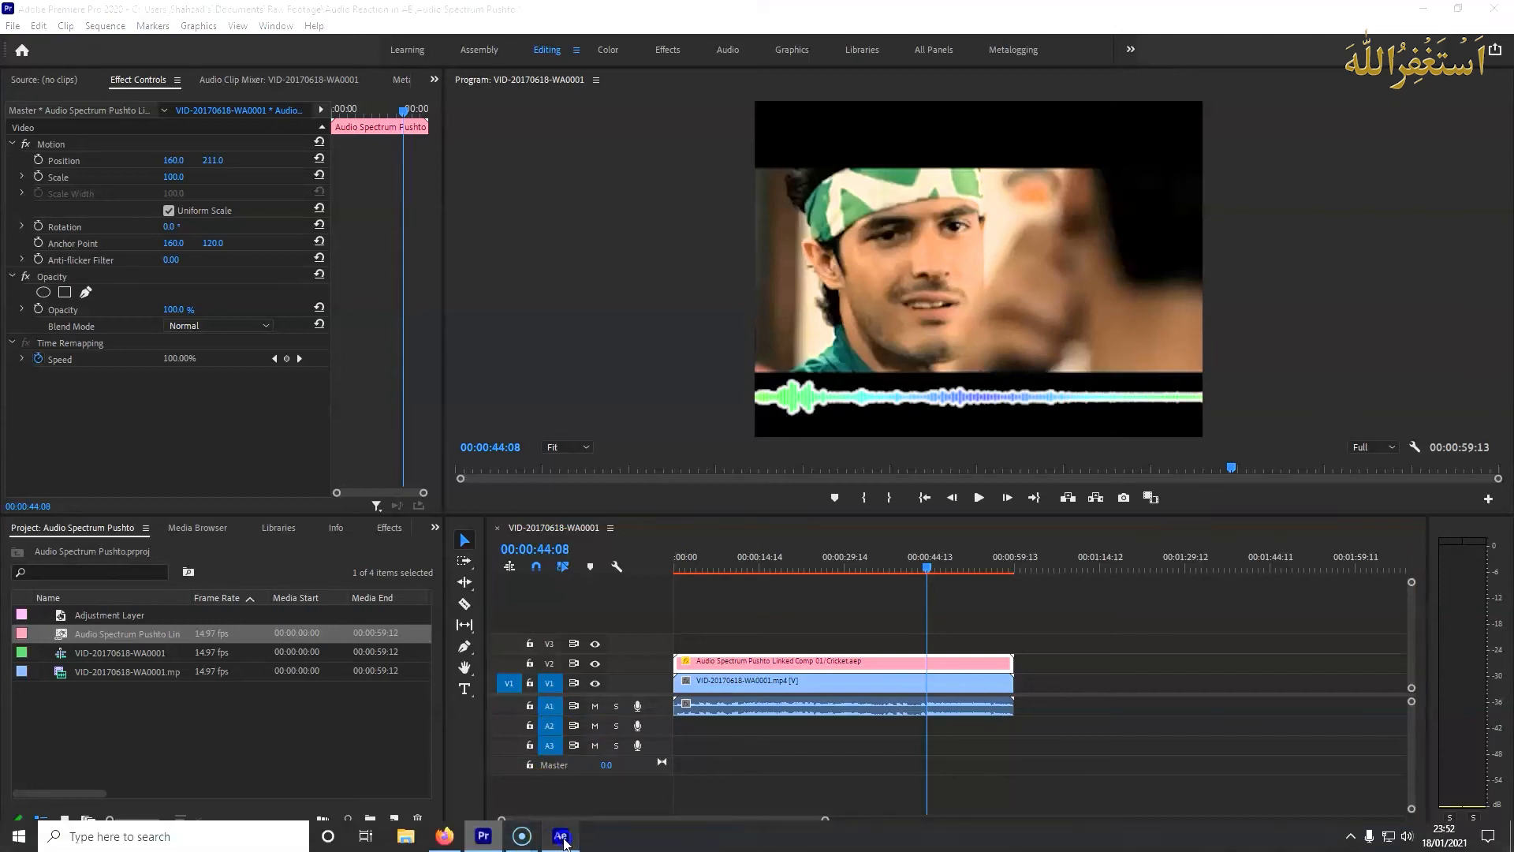
click(170, 194)
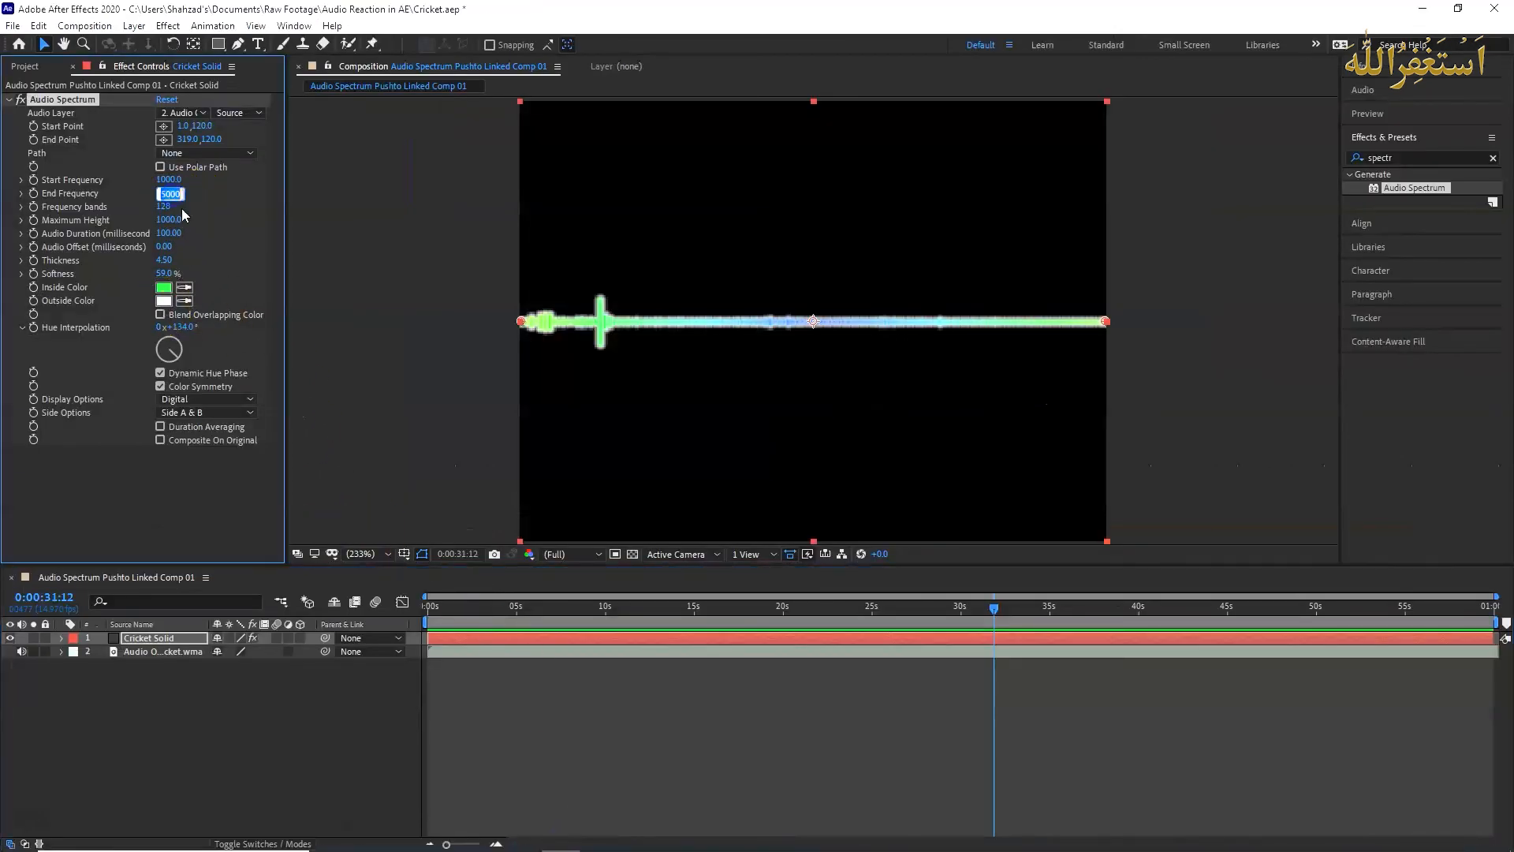
text(10000)
key(Return)
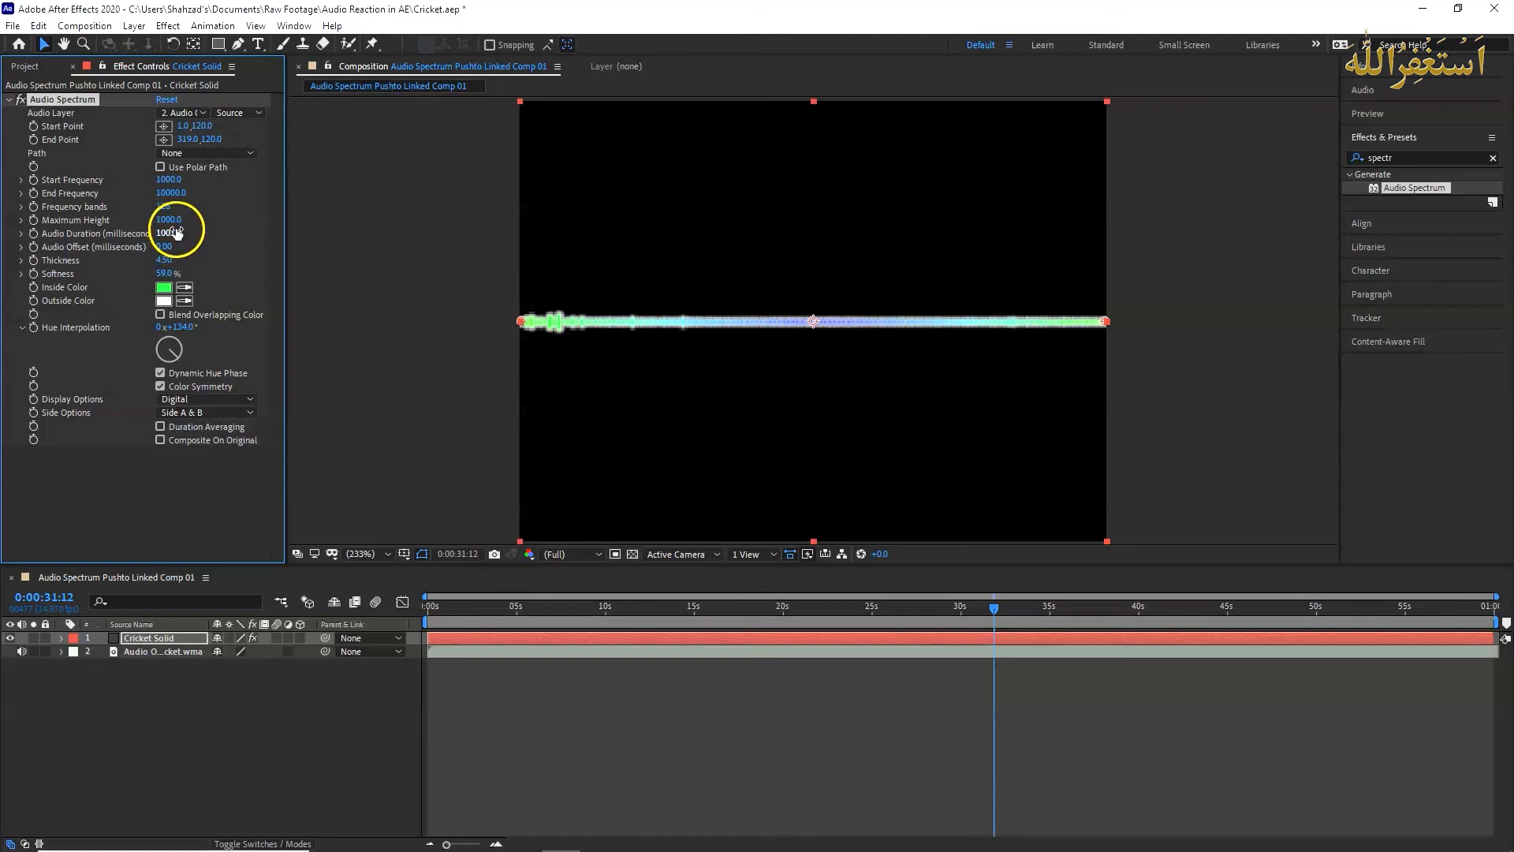
click(692, 619)
drag(692, 619, 776, 615)
click(165, 179)
text(20)
key(Return)
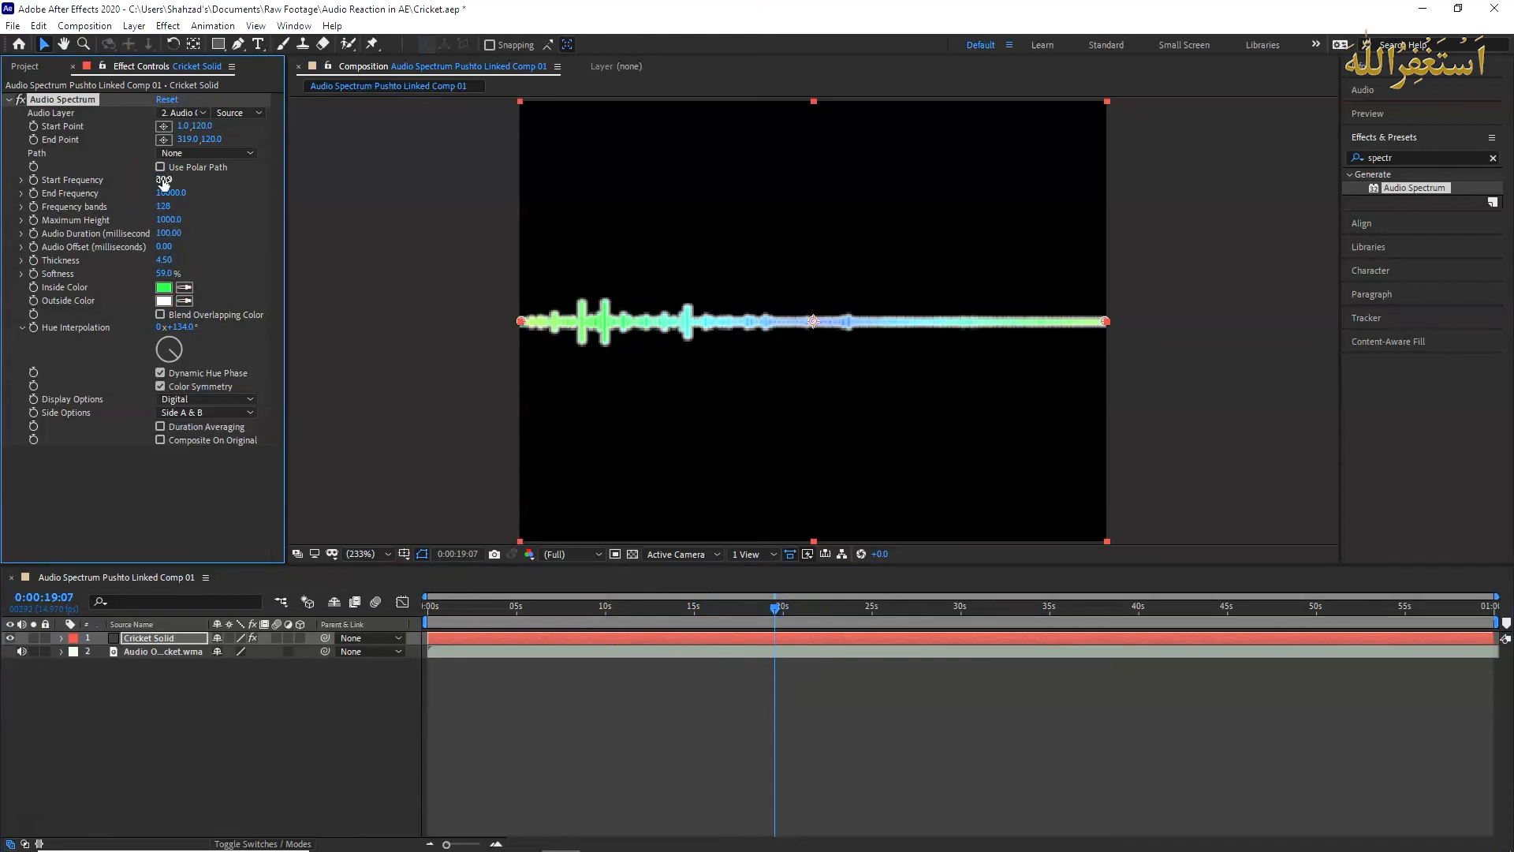
Check the spectrum at about 22 seconds and set the effect's End Frequency to 8500
drag(780, 599, 820, 605)
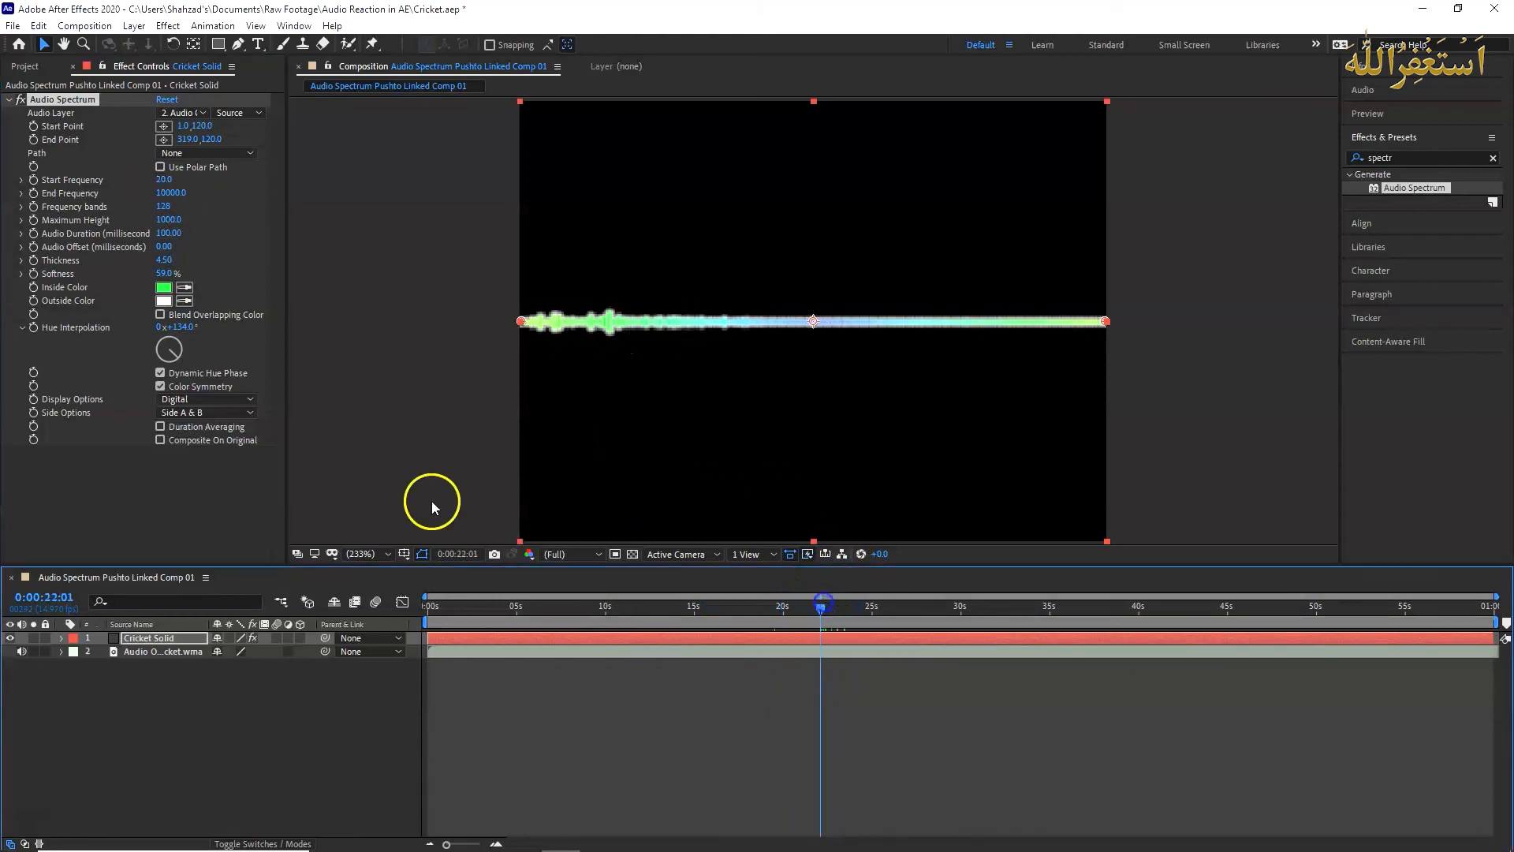
click(182, 194)
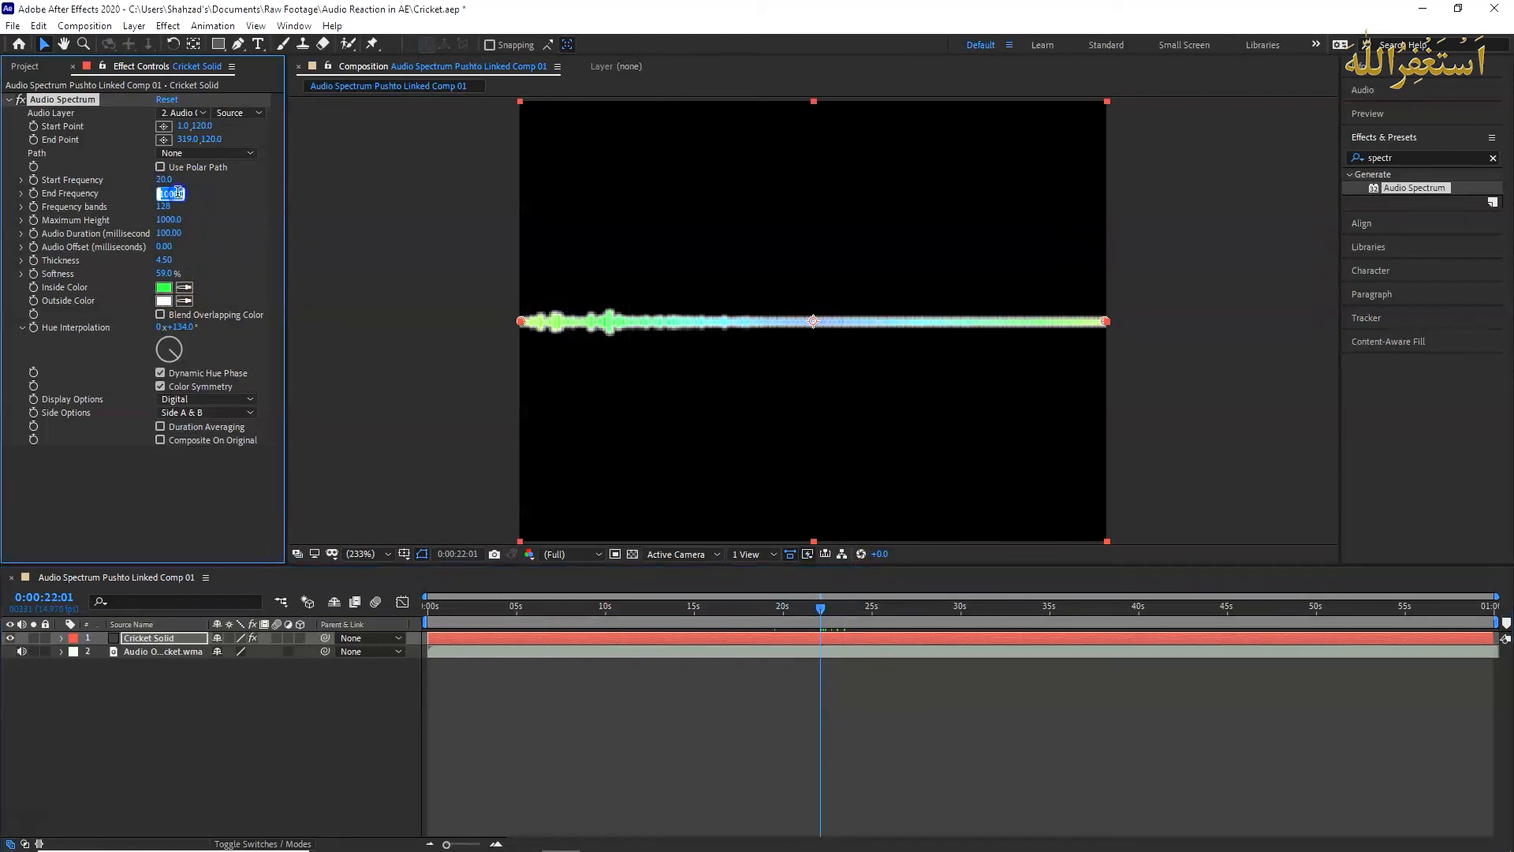
text(8500)
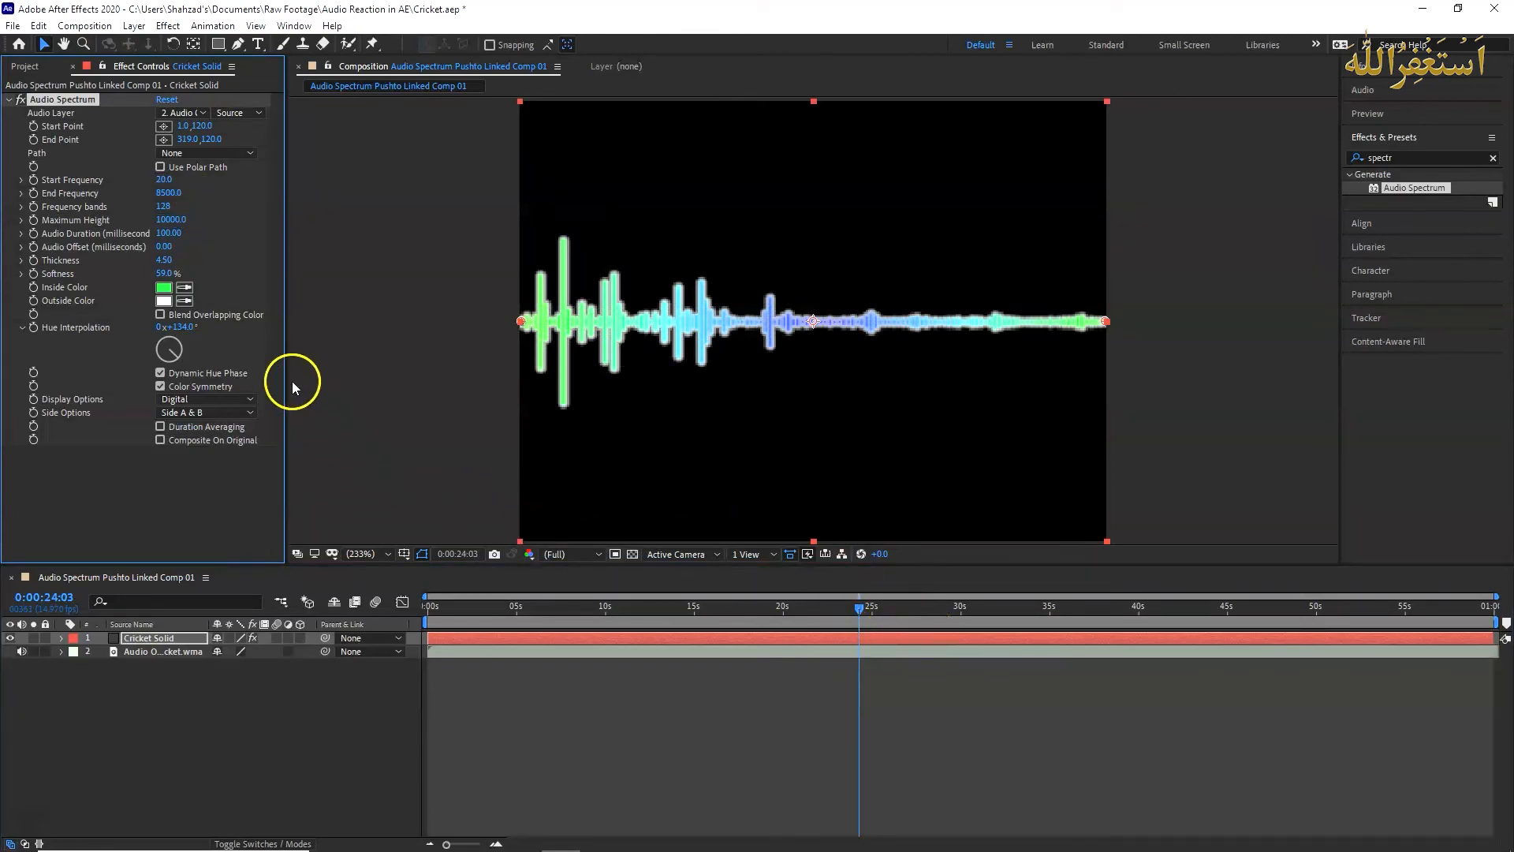
Try 100 frequency bands for the spectrum, then set the Frequency Bands to 140
click(168, 207)
text(100)
key(Return)
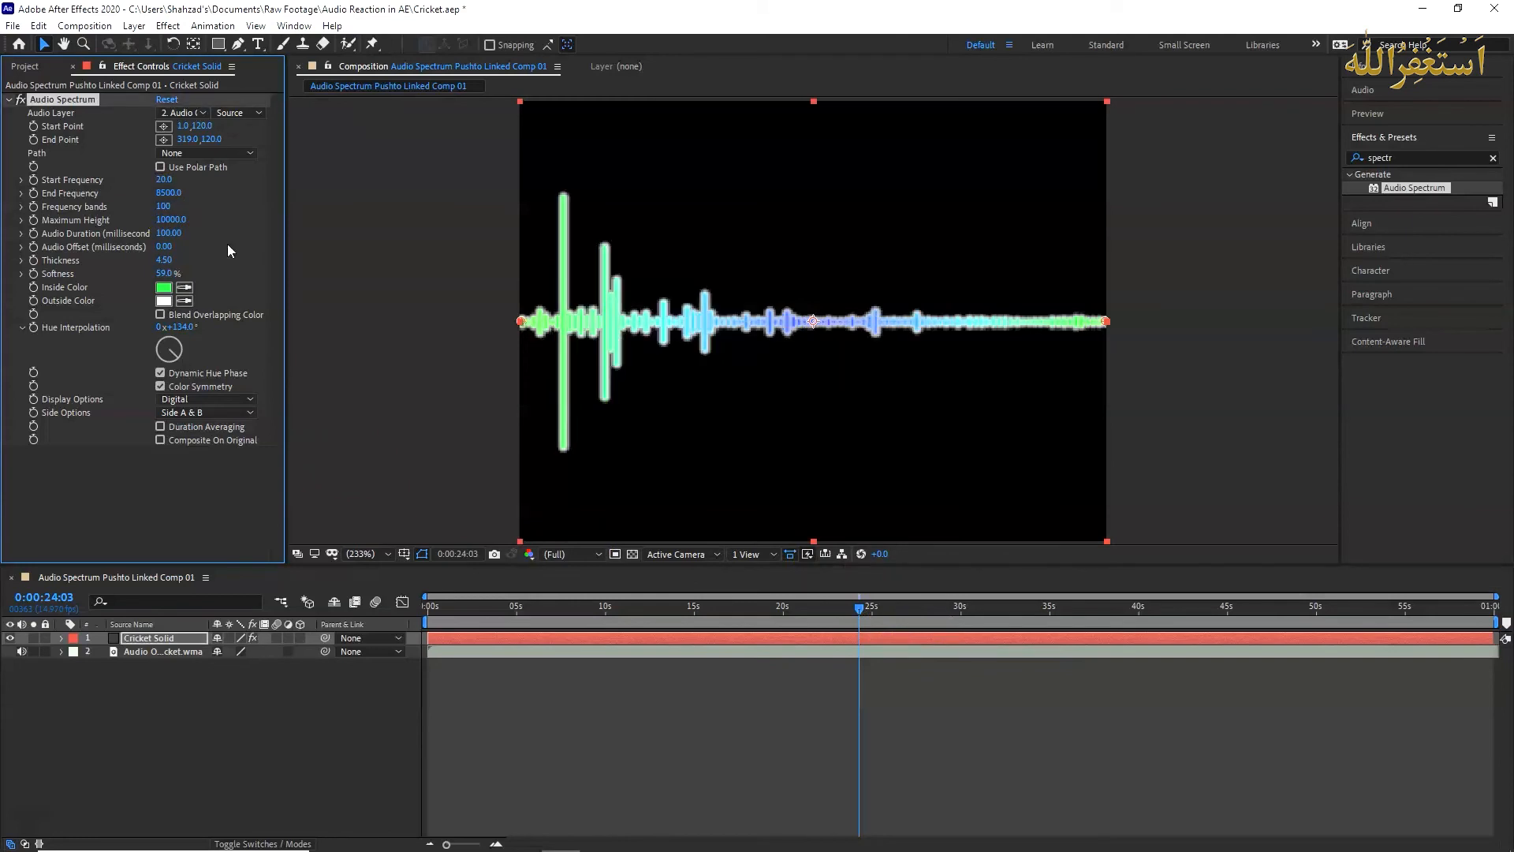
click(167, 207)
text(140)
key(Return)
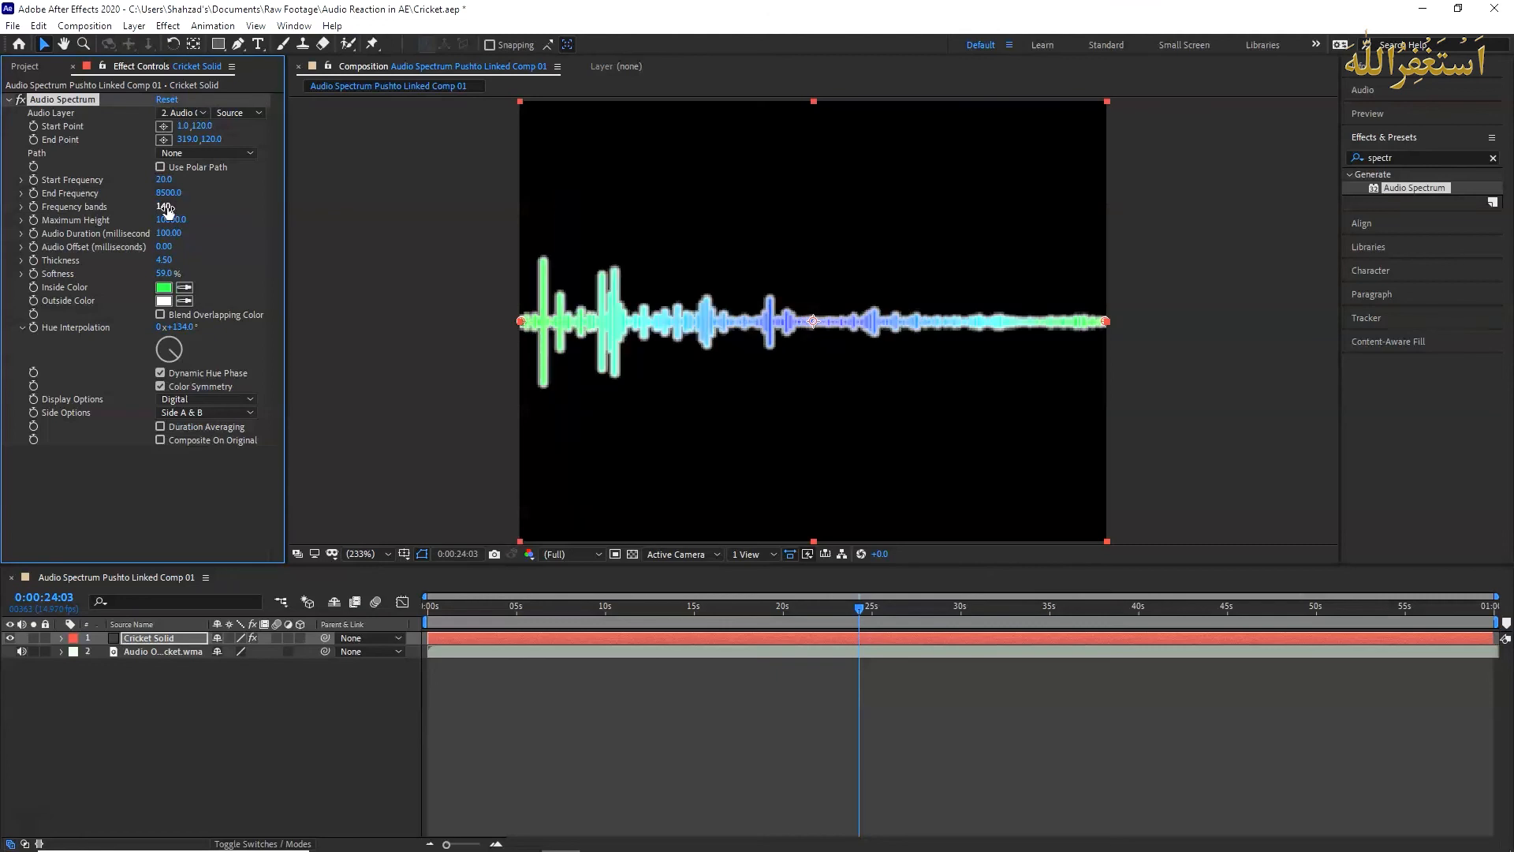
Preview the animation, set the spectrum's Maximum Height to 5000, and switch to Premiere Pro to check the overlay
key(space)
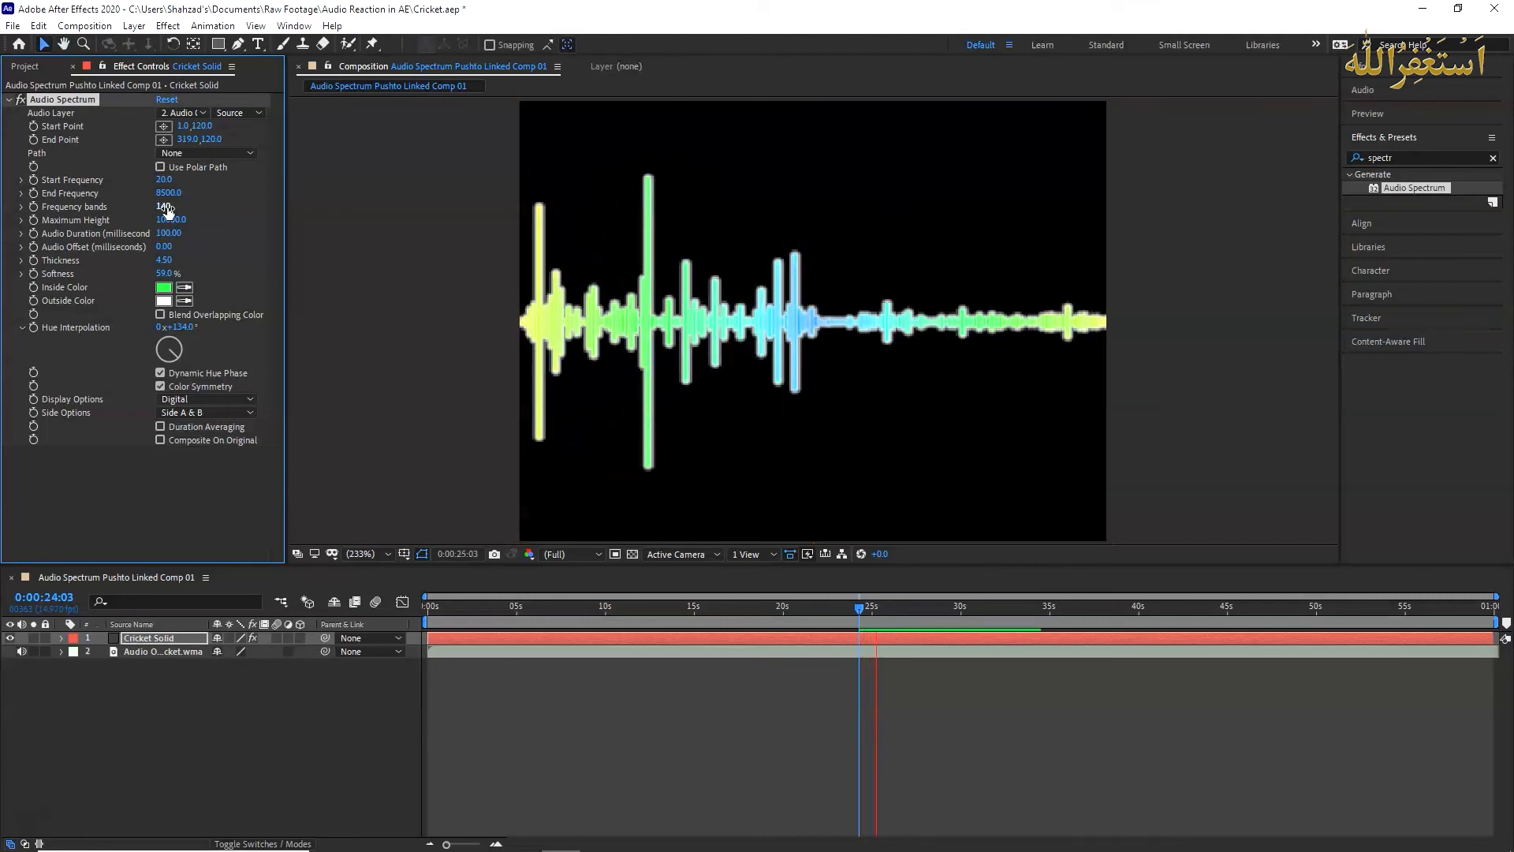
click(170, 233)
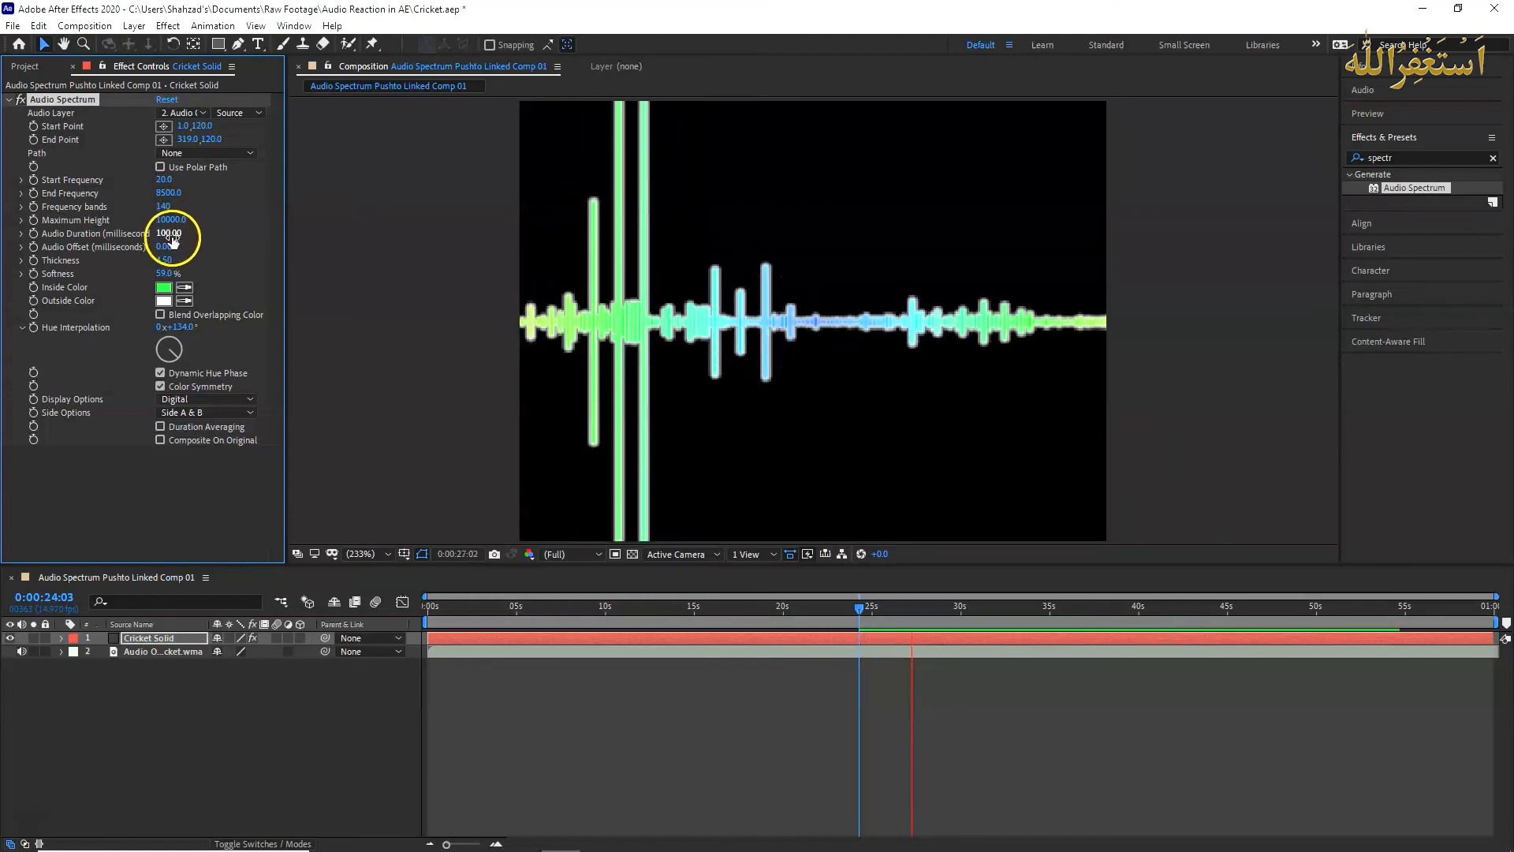
key(shift+Tab)
text(5000)
click(183, 231)
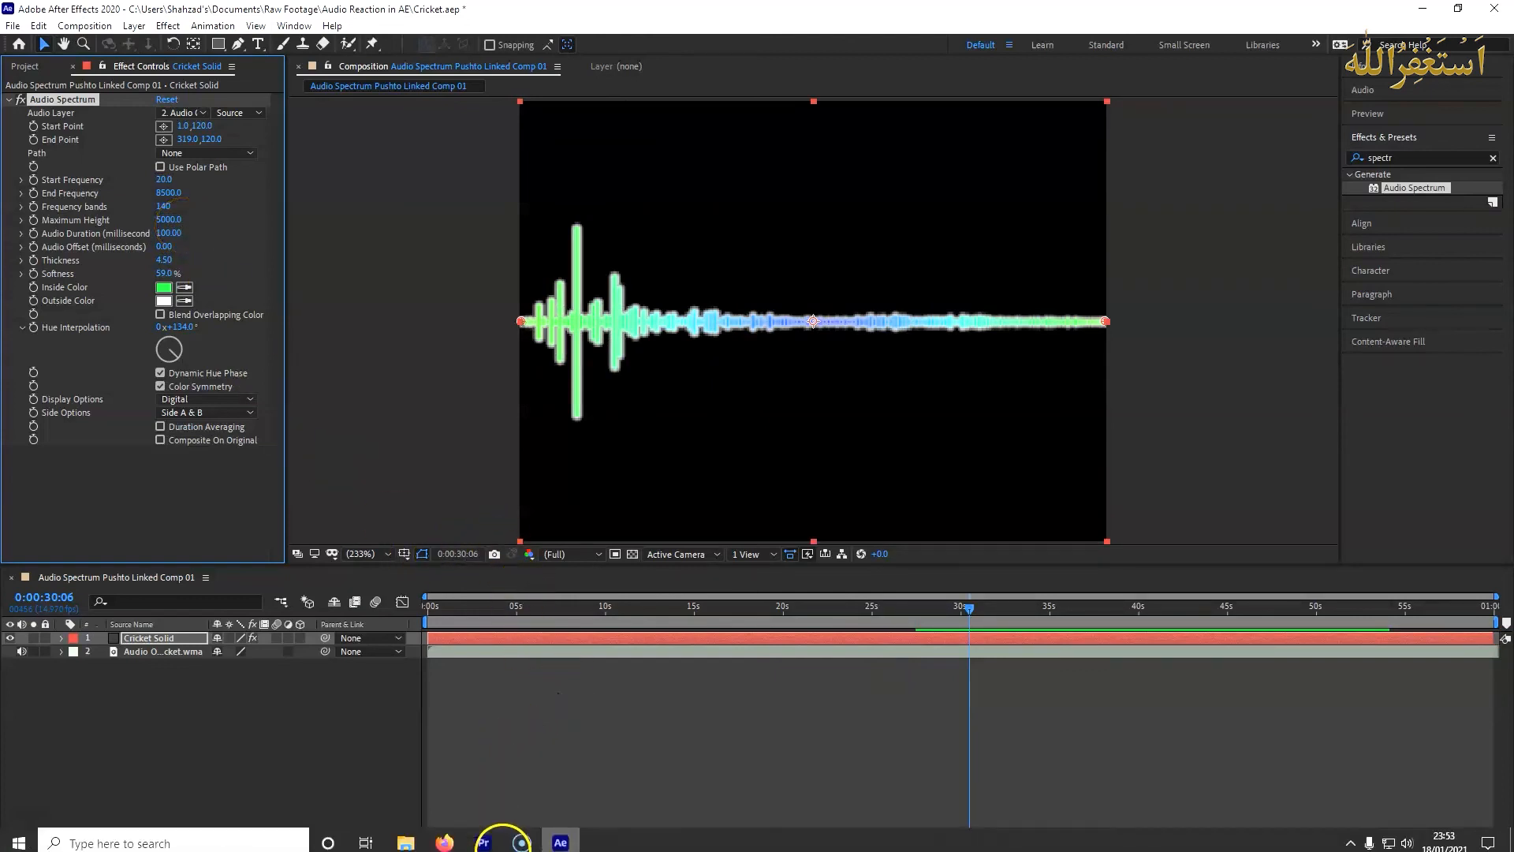
click(483, 842)
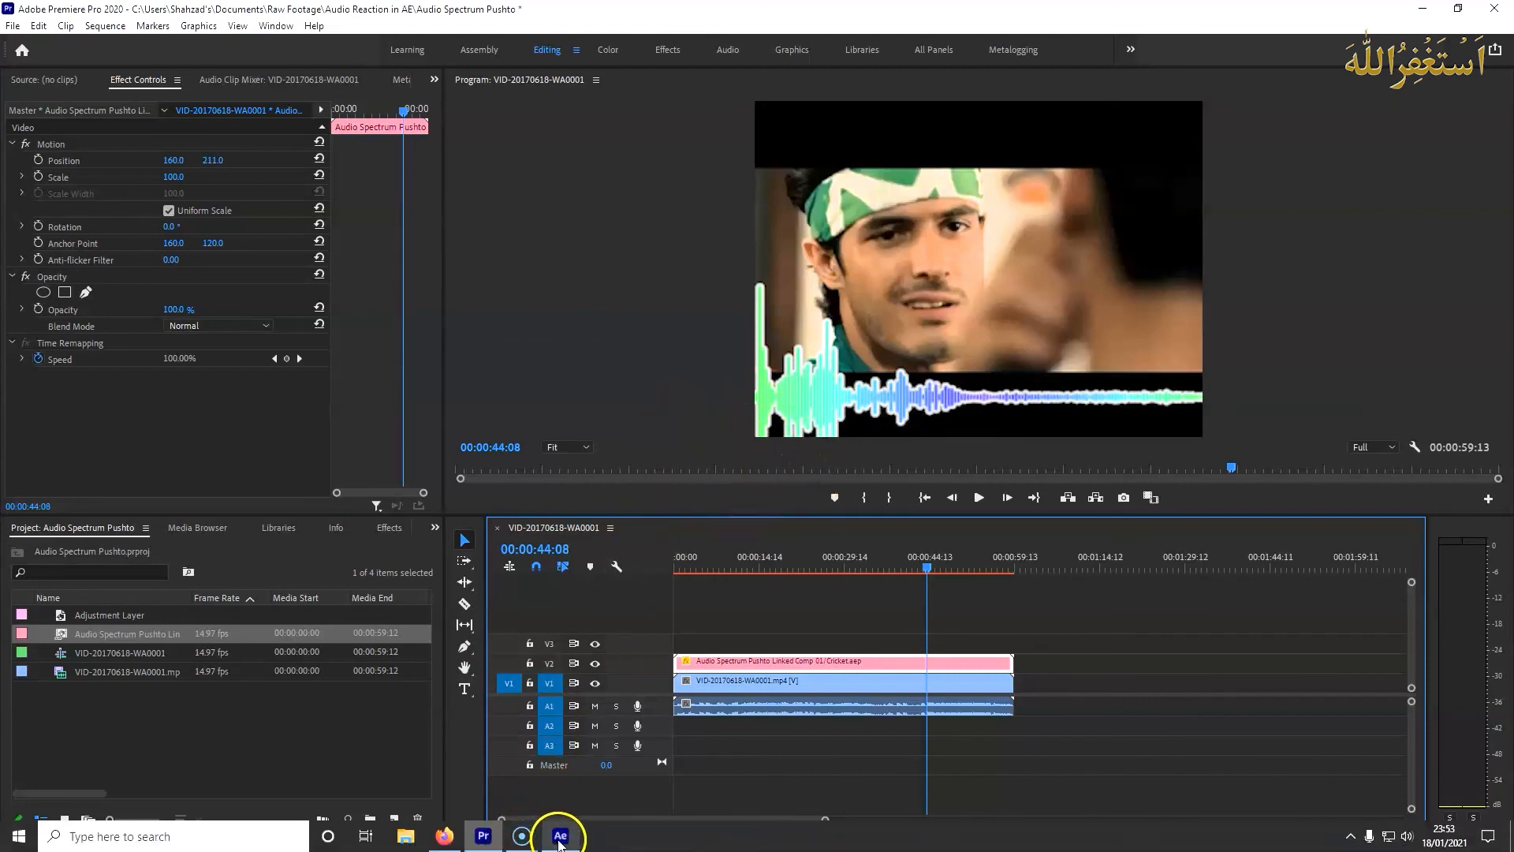
Return to After Effects and set the Audio Spectrum effect's Side Options to Side A
click(559, 843)
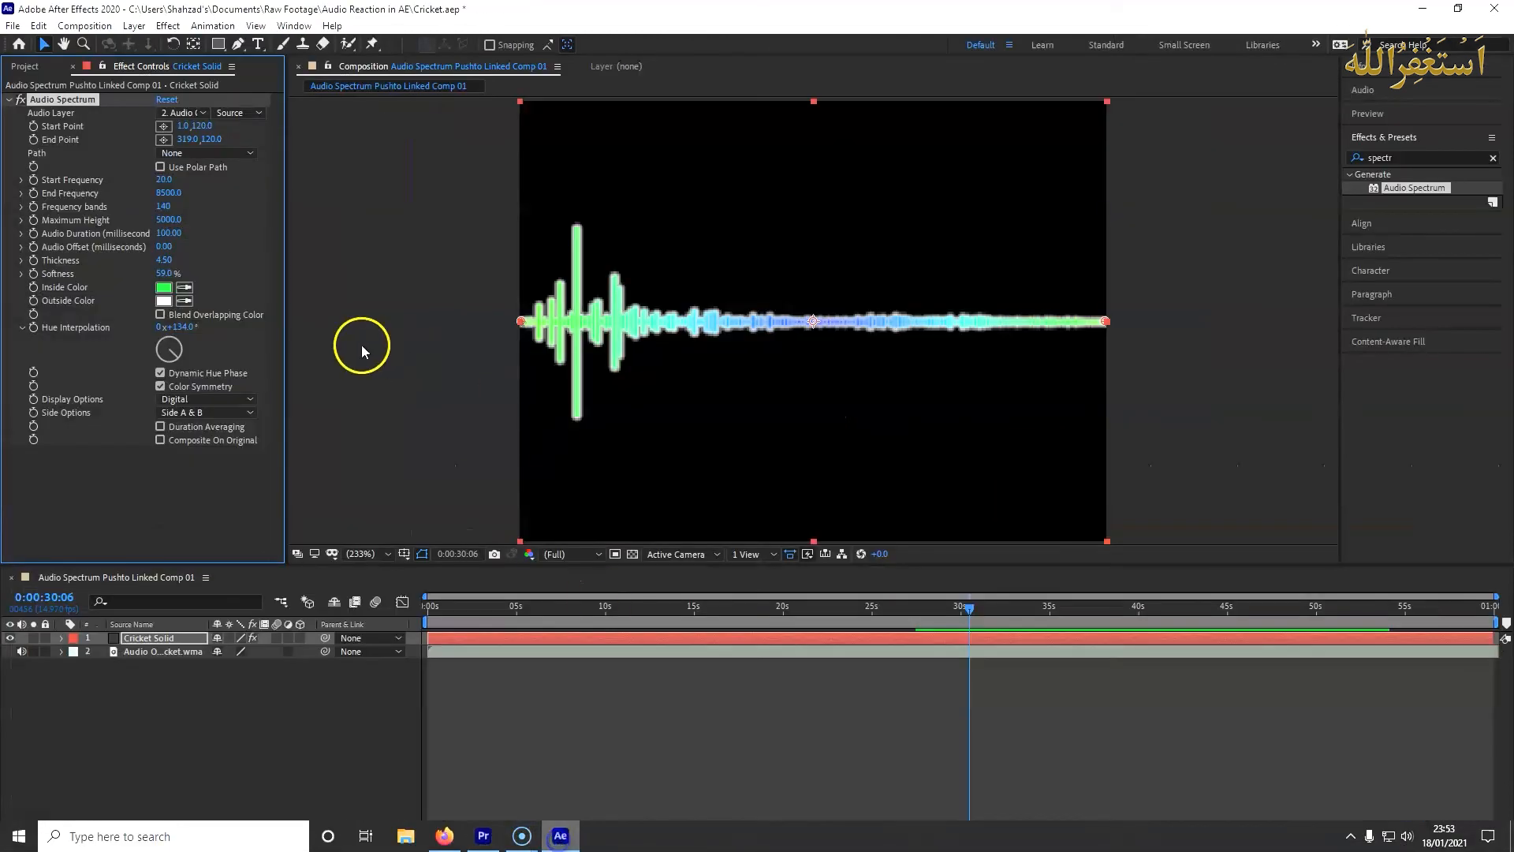
click(203, 412)
click(199, 429)
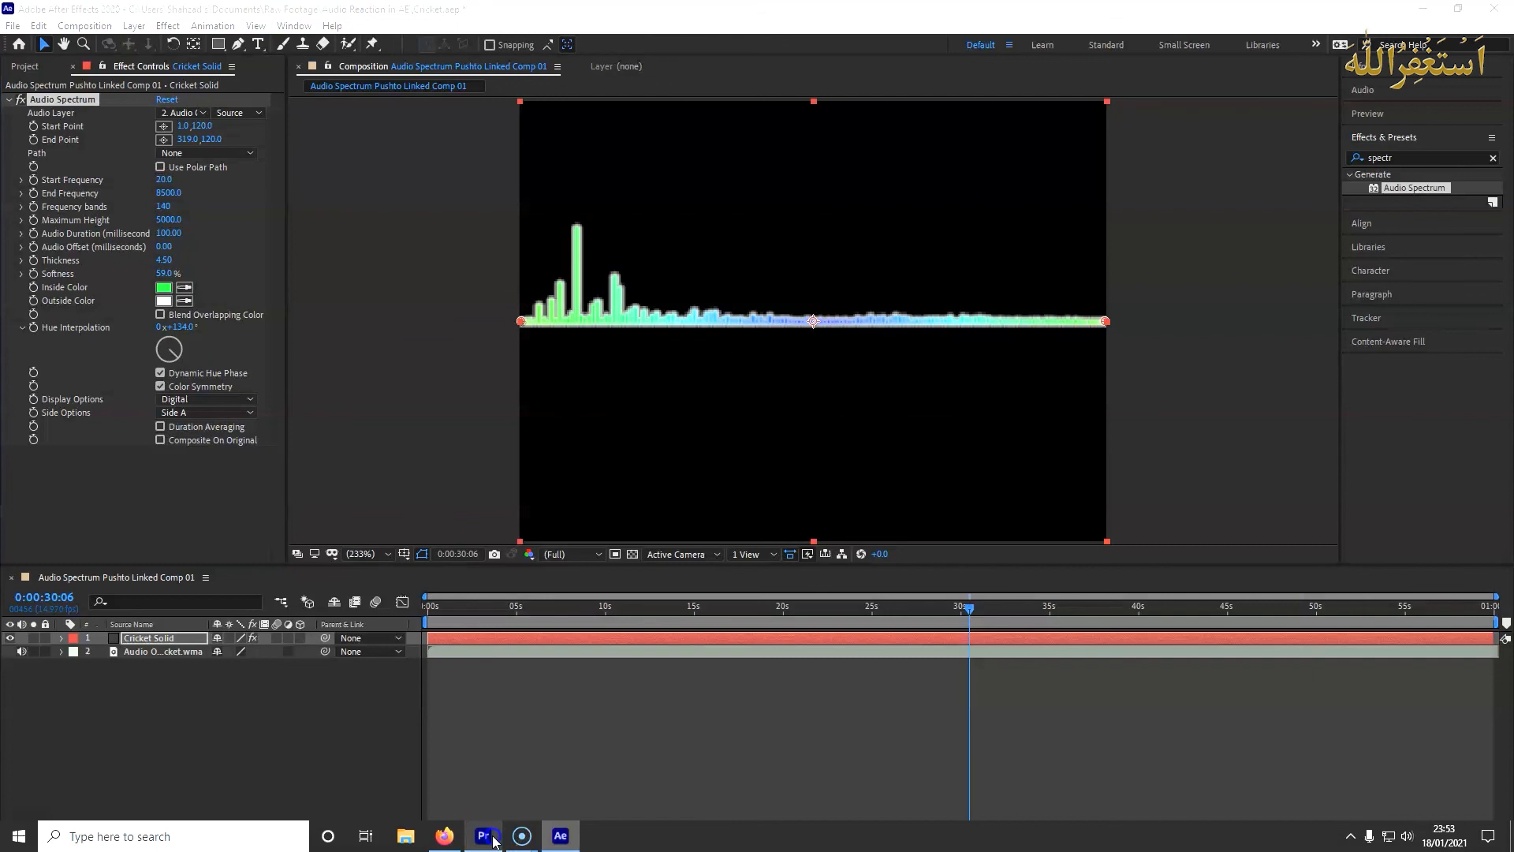
Switch to Premiere Pro and play the sequence from about 44 seconds to review the one-sided spectrum over the video
click(509, 840)
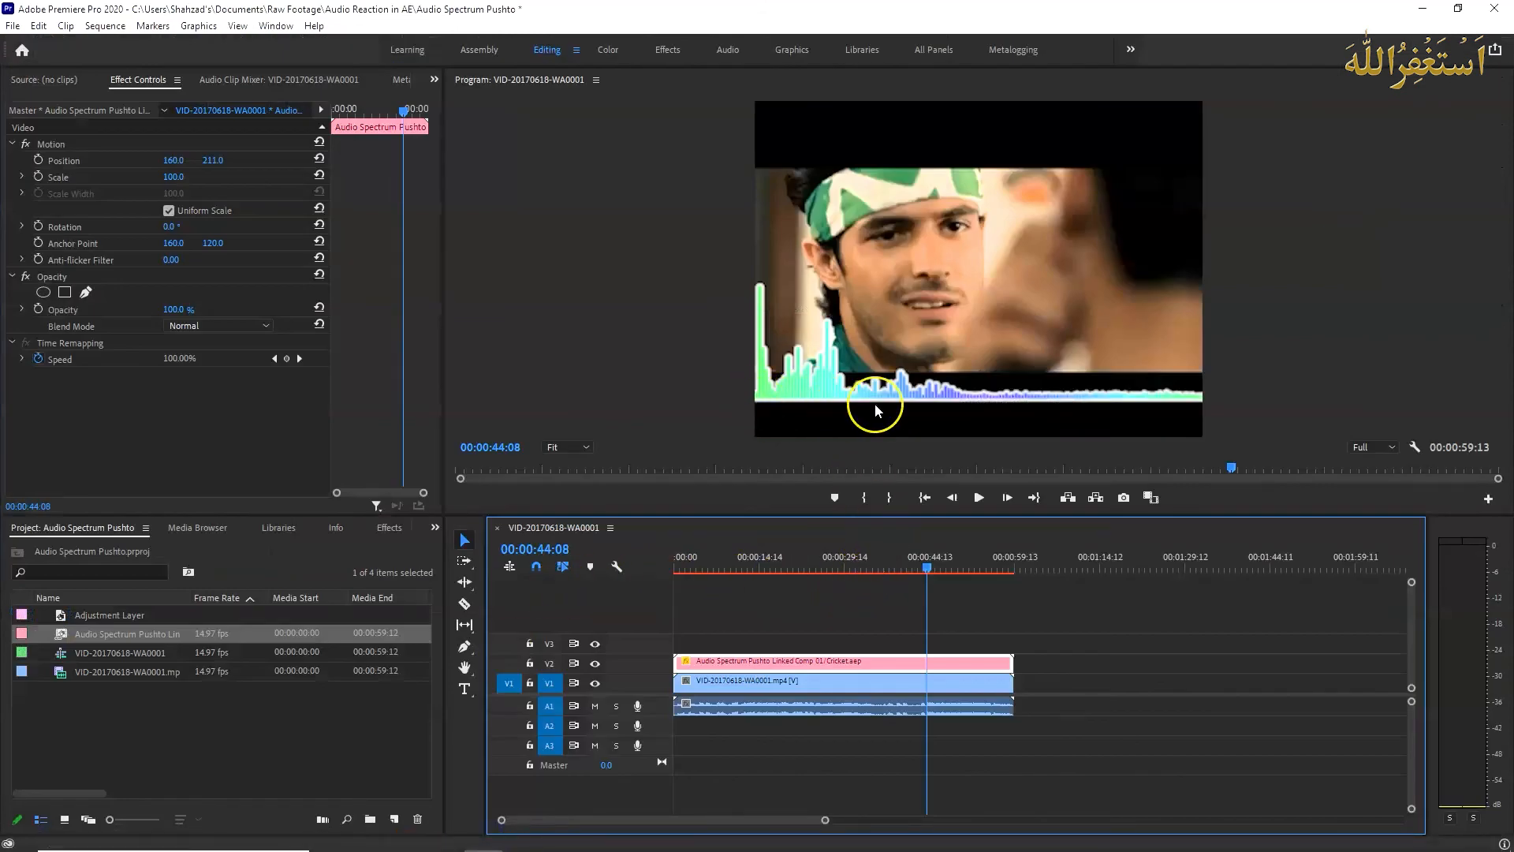
key(space)
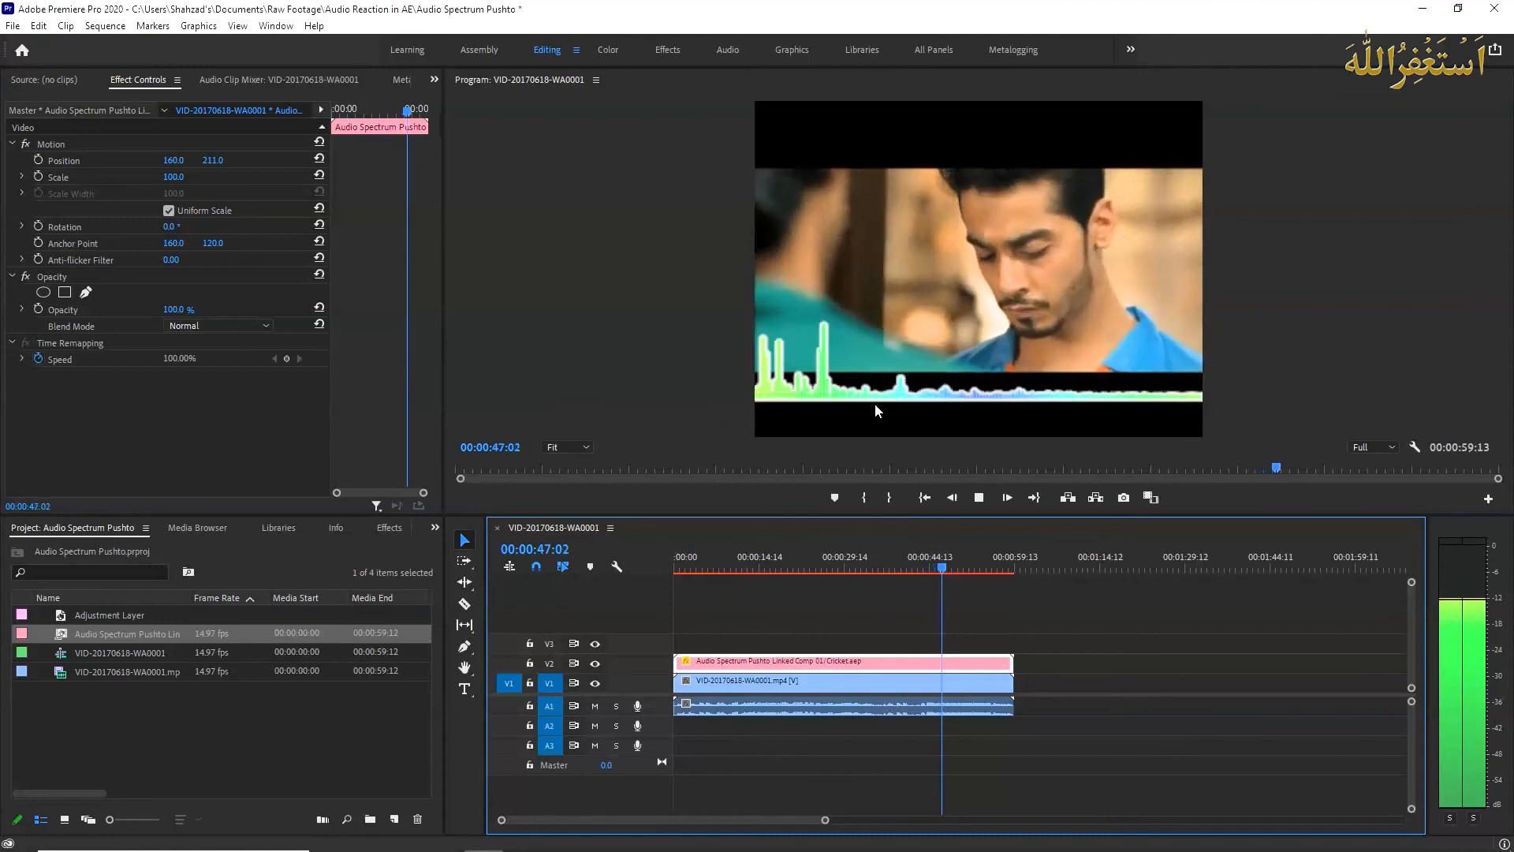
key(space)
click(936, 567)
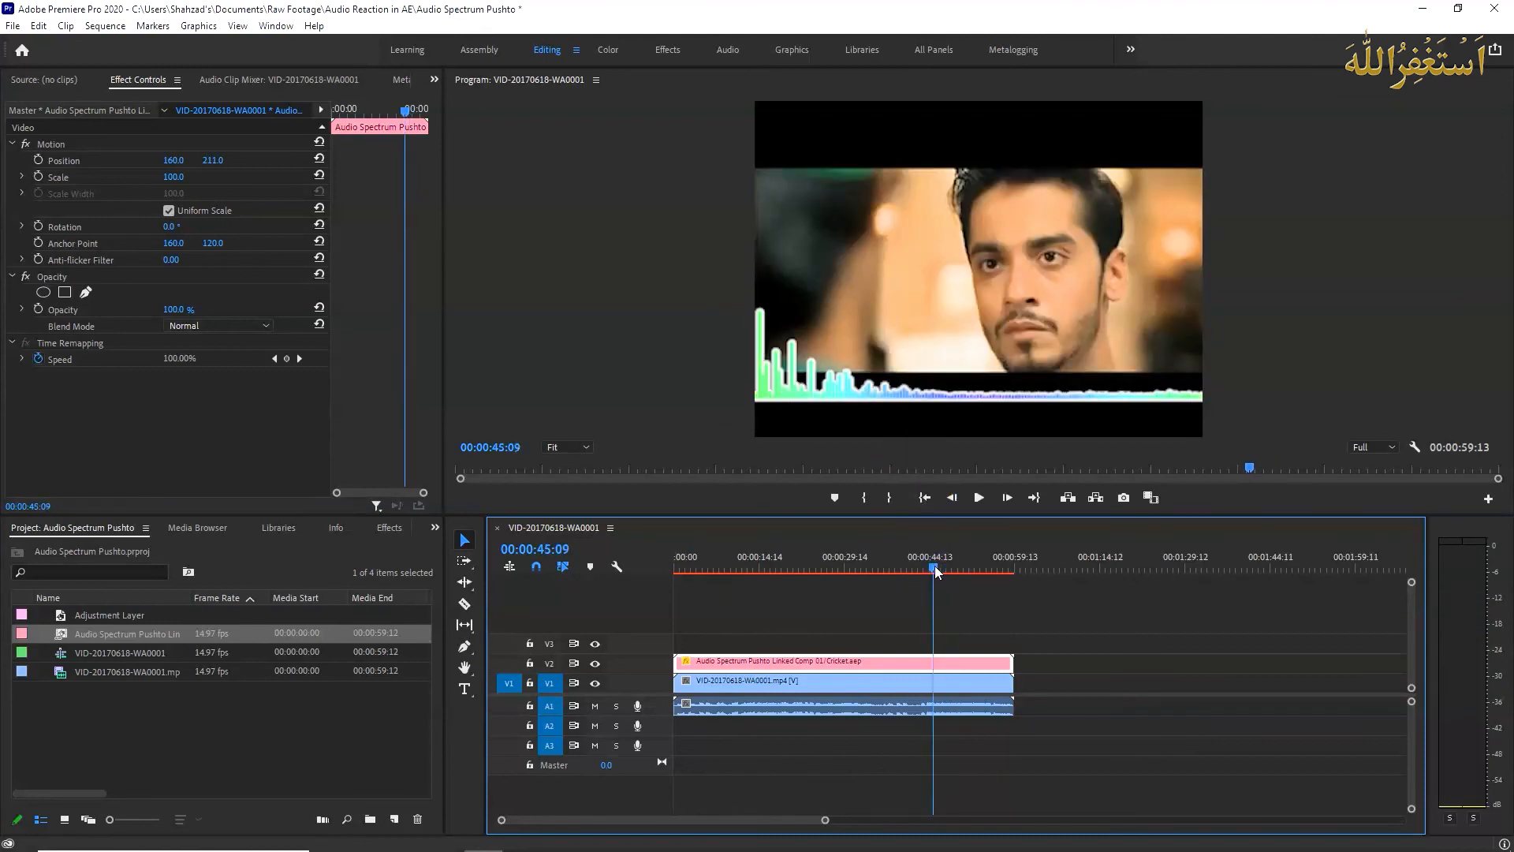
click(920, 566)
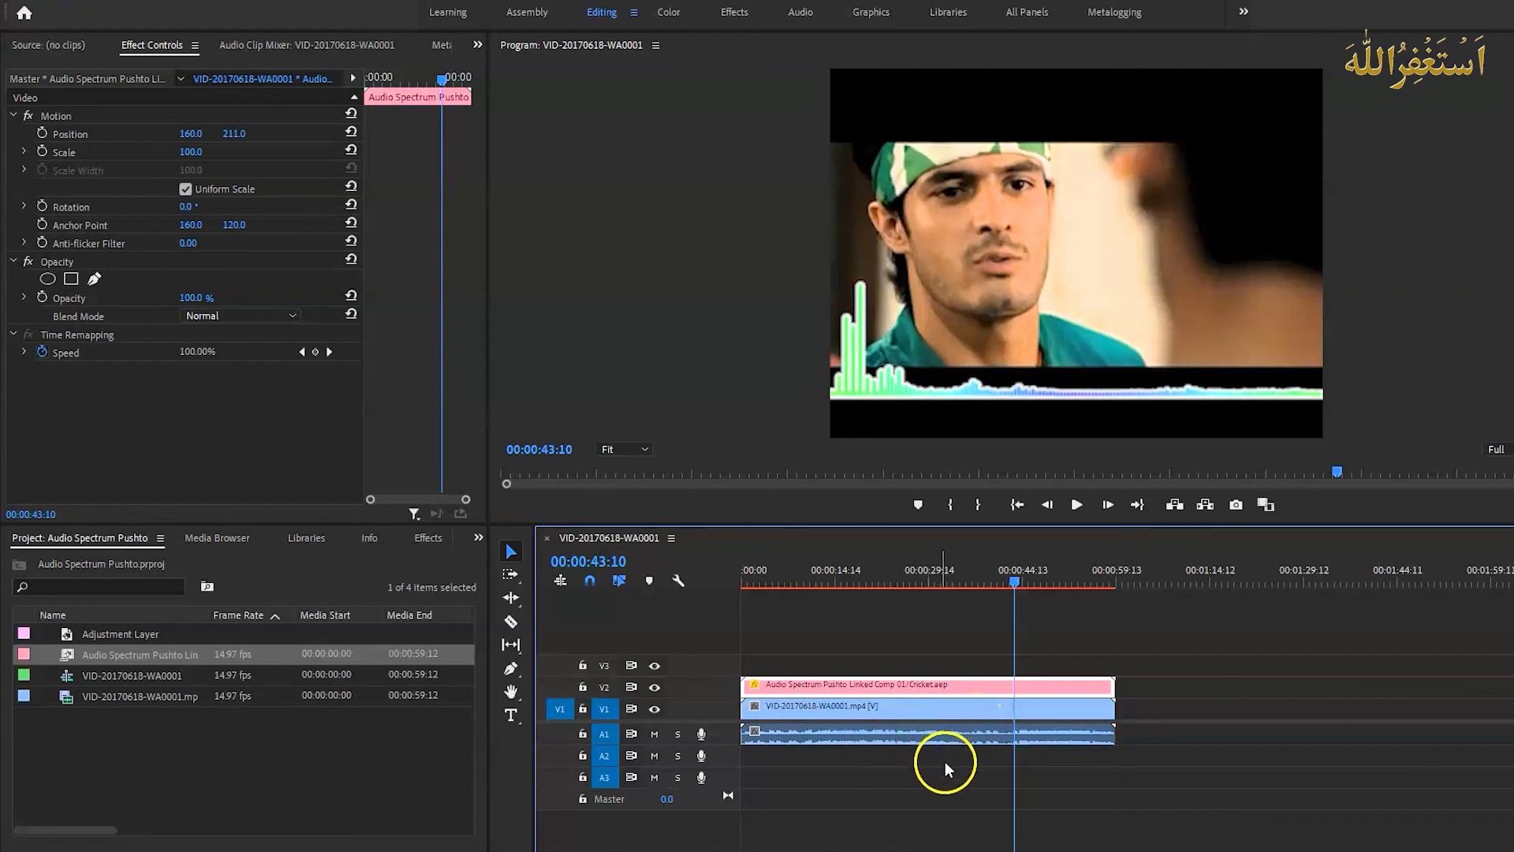
Select the video clip on V1 together with its audio on A1 and open the clip's command list
drag(1110, 783, 1009, 708)
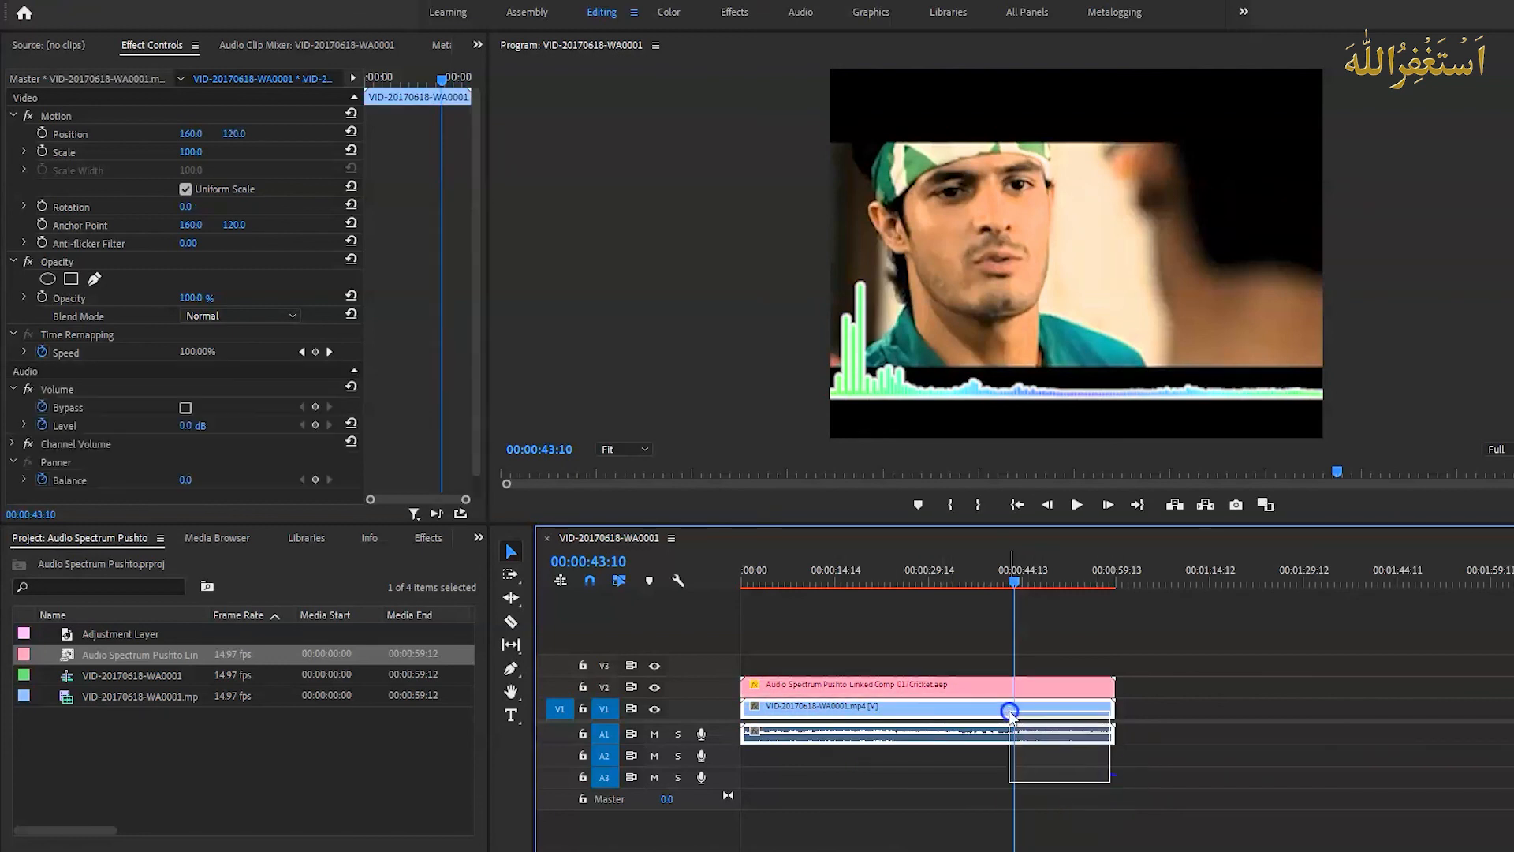
right_click(1010, 712)
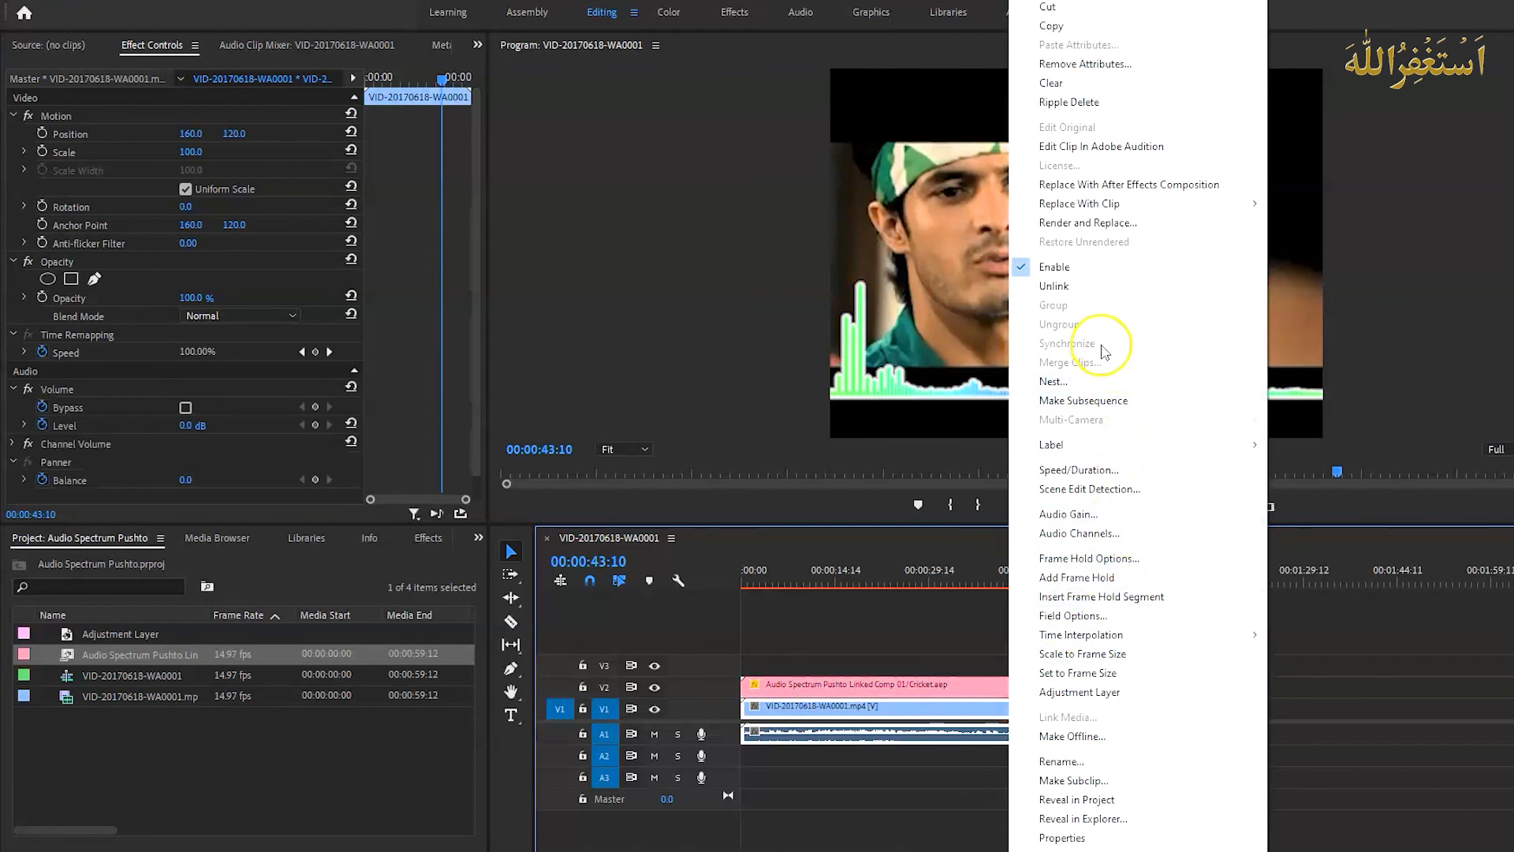